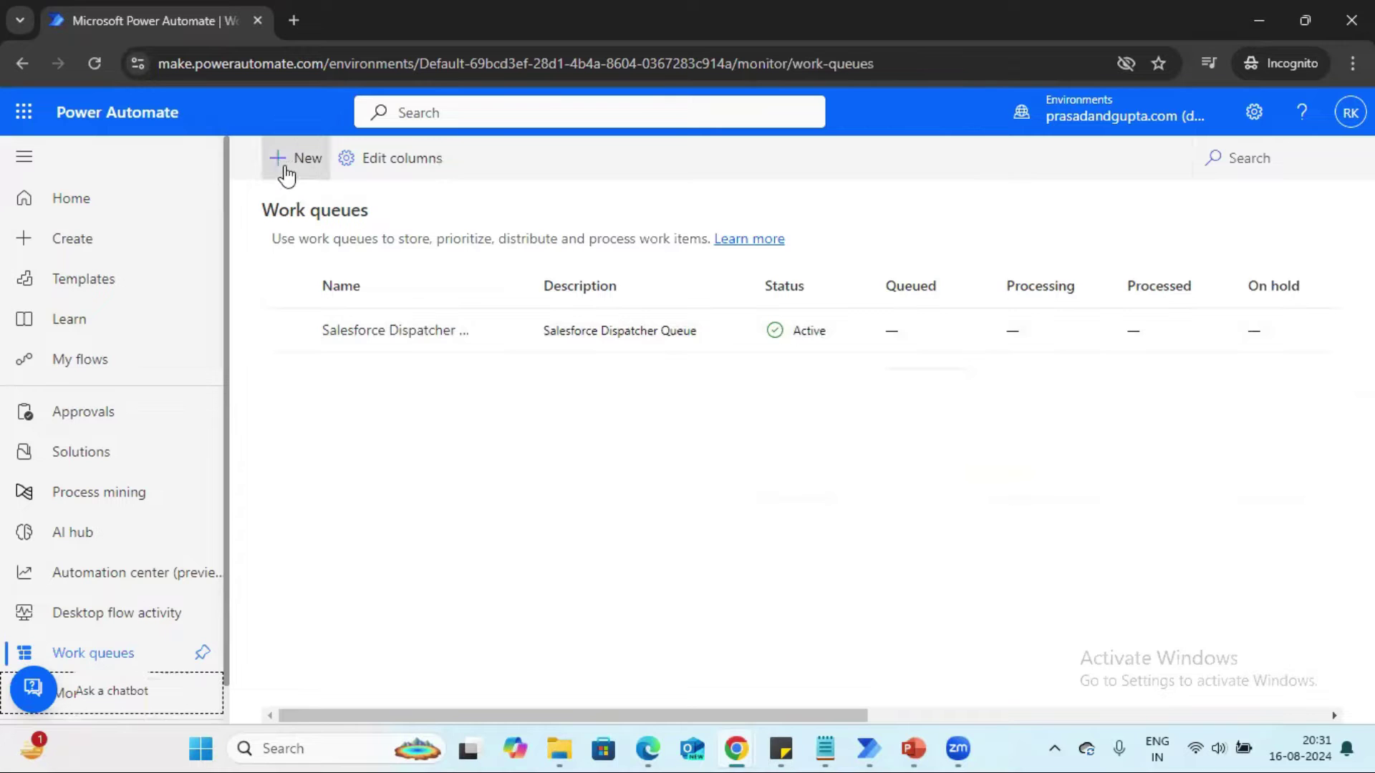
click(287, 174)
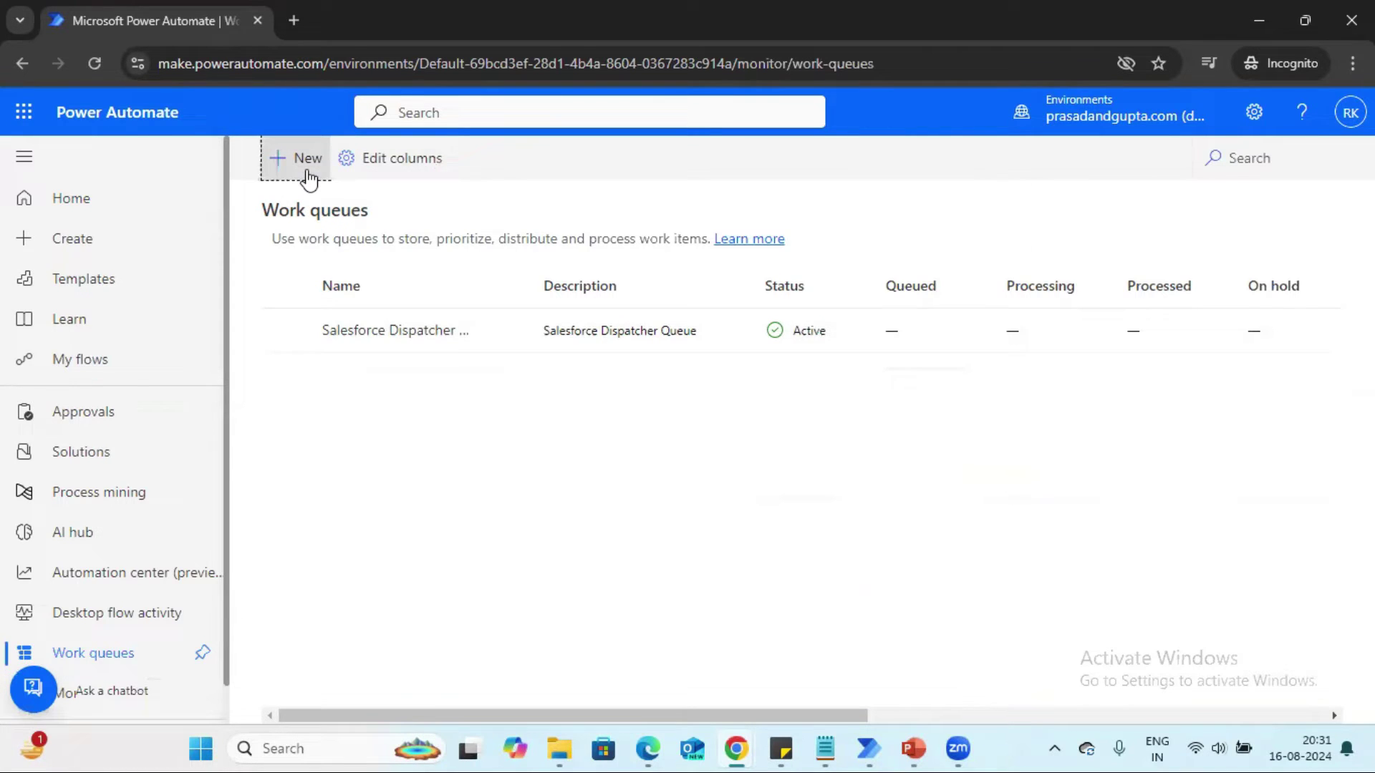
click(1100, 235)
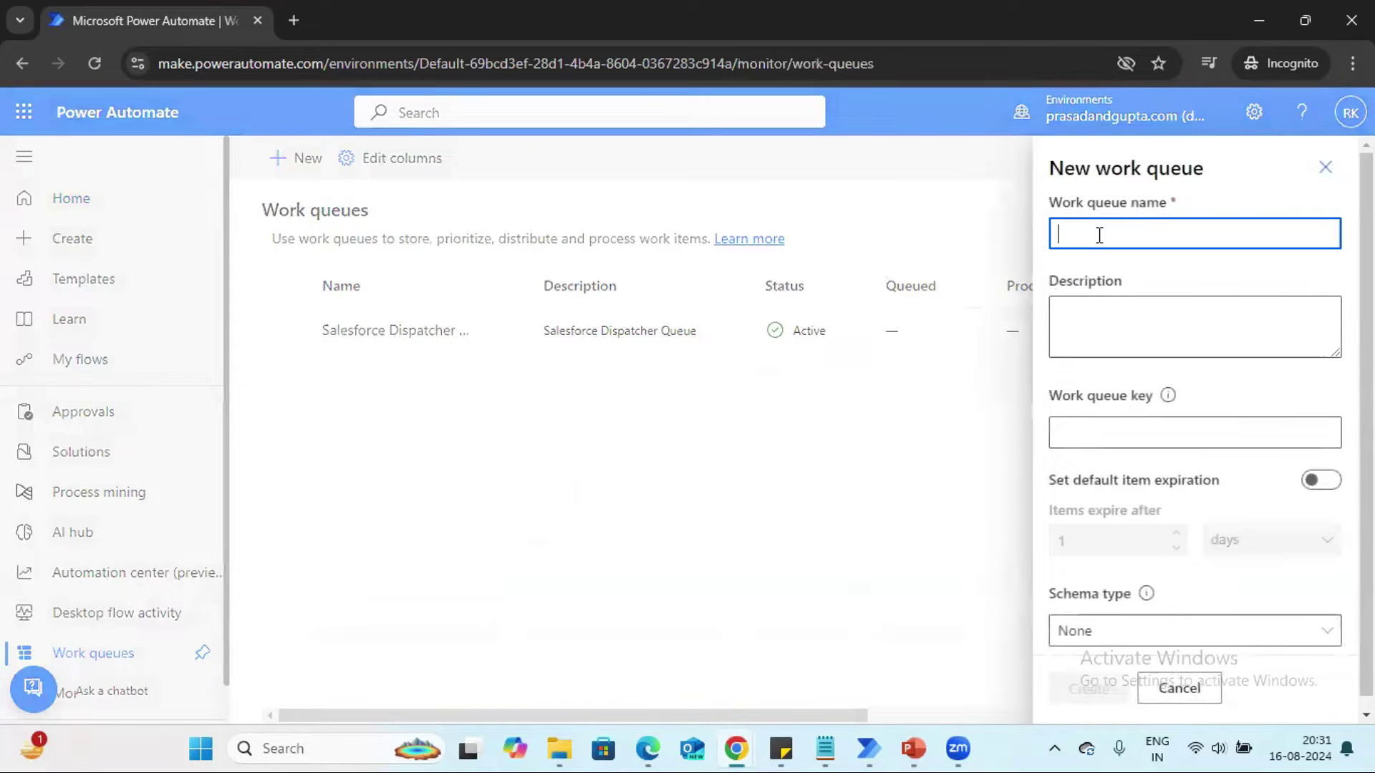
click(1095, 338)
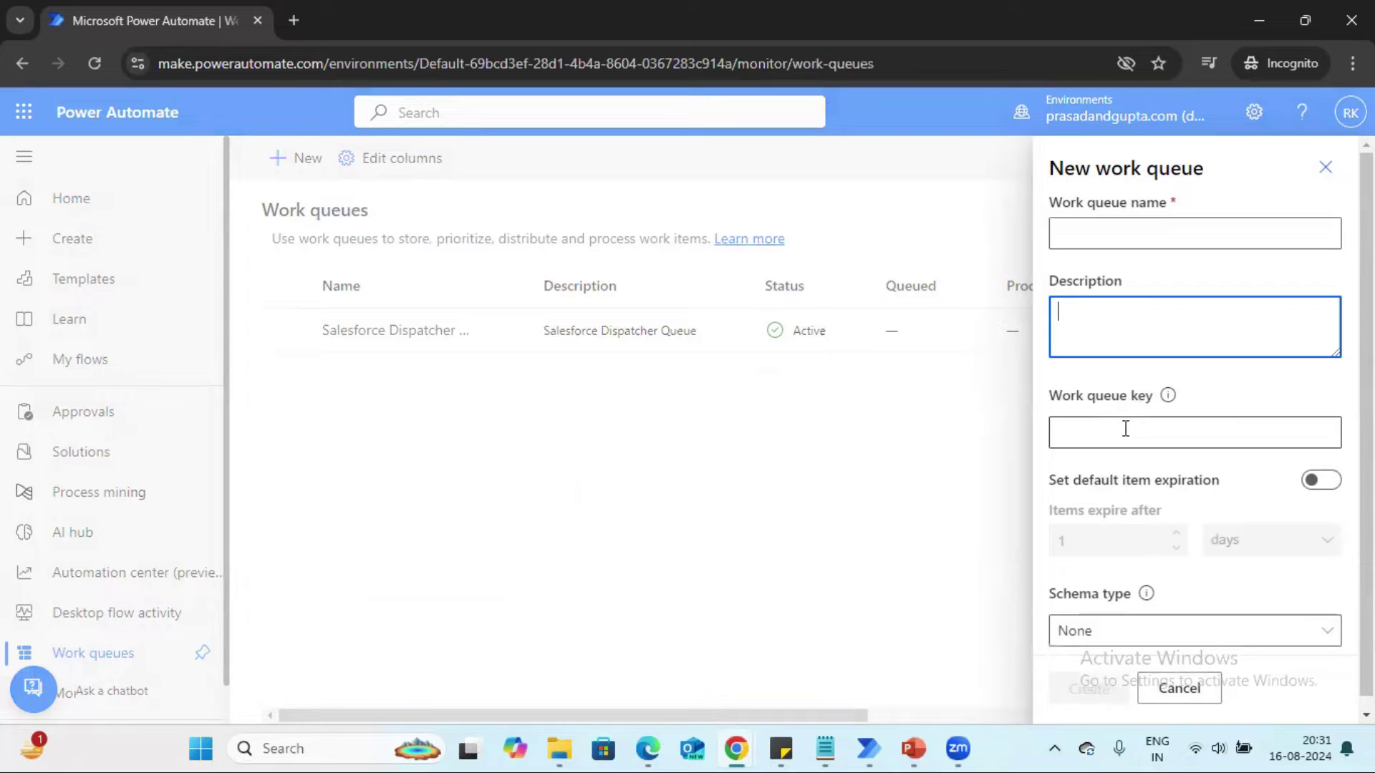
click(1088, 241)
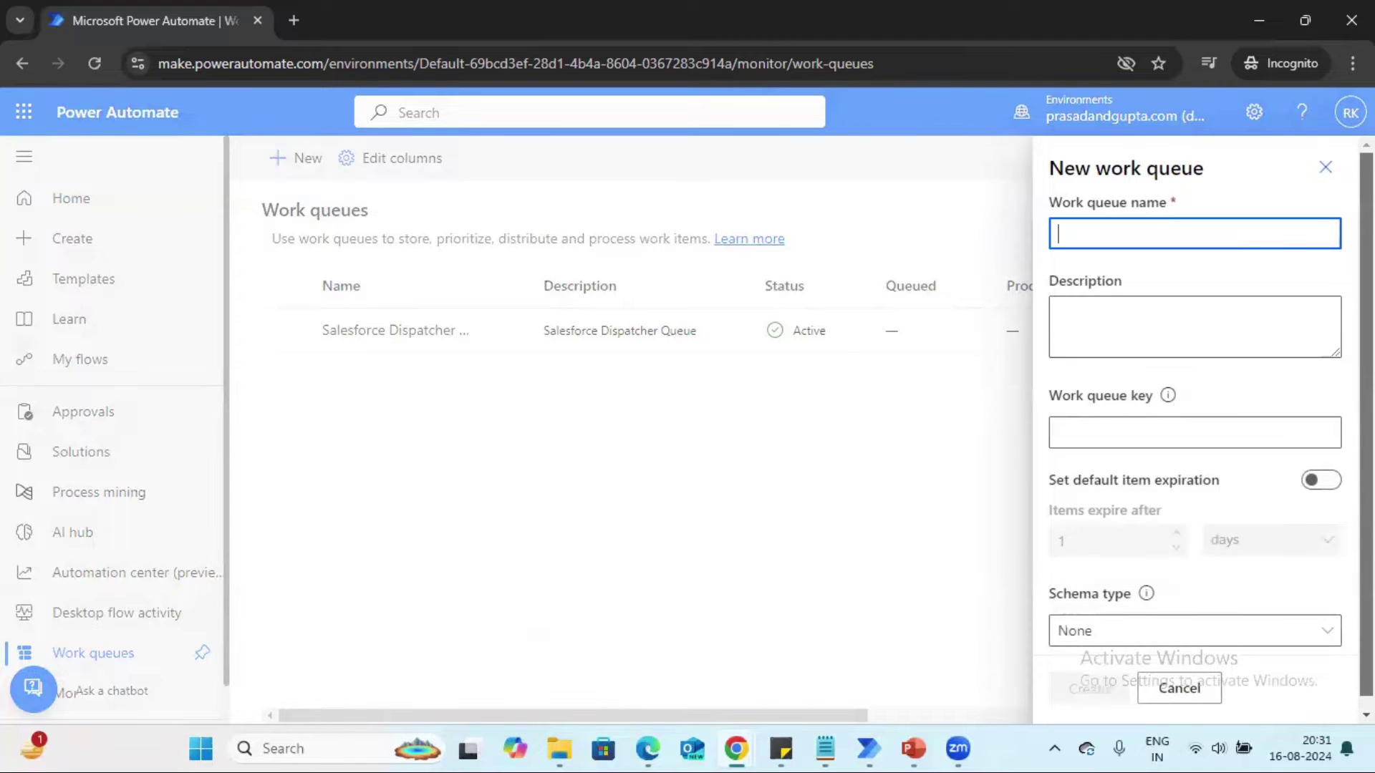
click(771, 470)
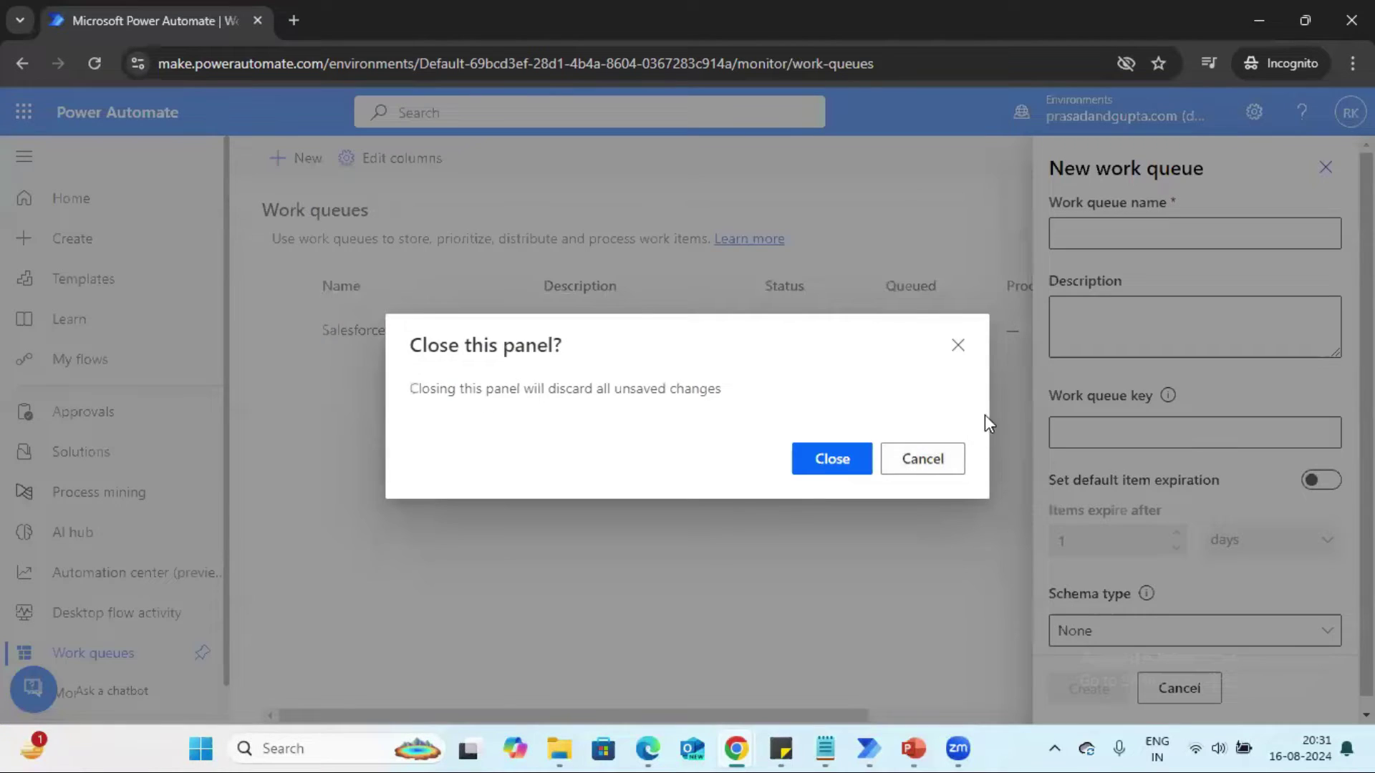
click(824, 467)
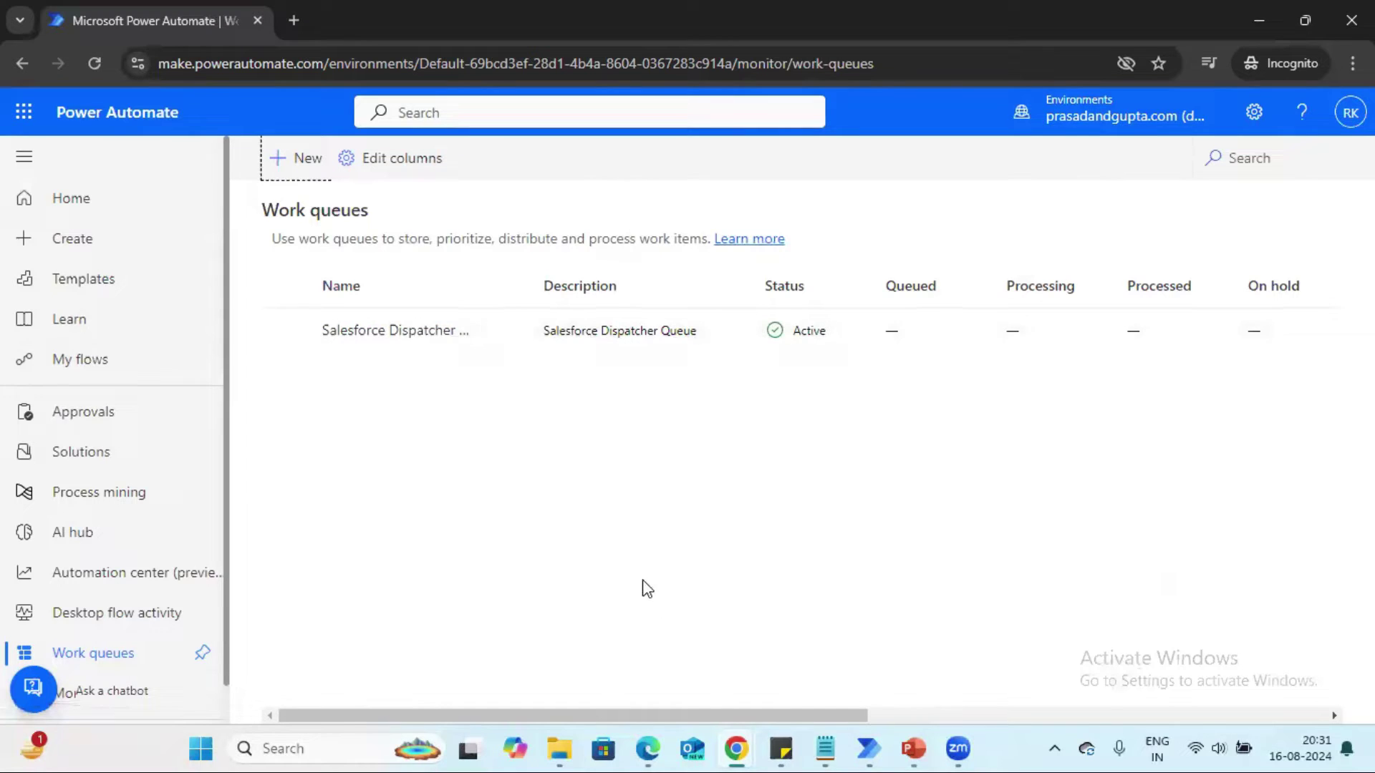
Step: Open SalesforceContactData.xlsx from the Work Queues folder, examine its columns from FirstName to Remarks, and close the workbook
click(558, 748)
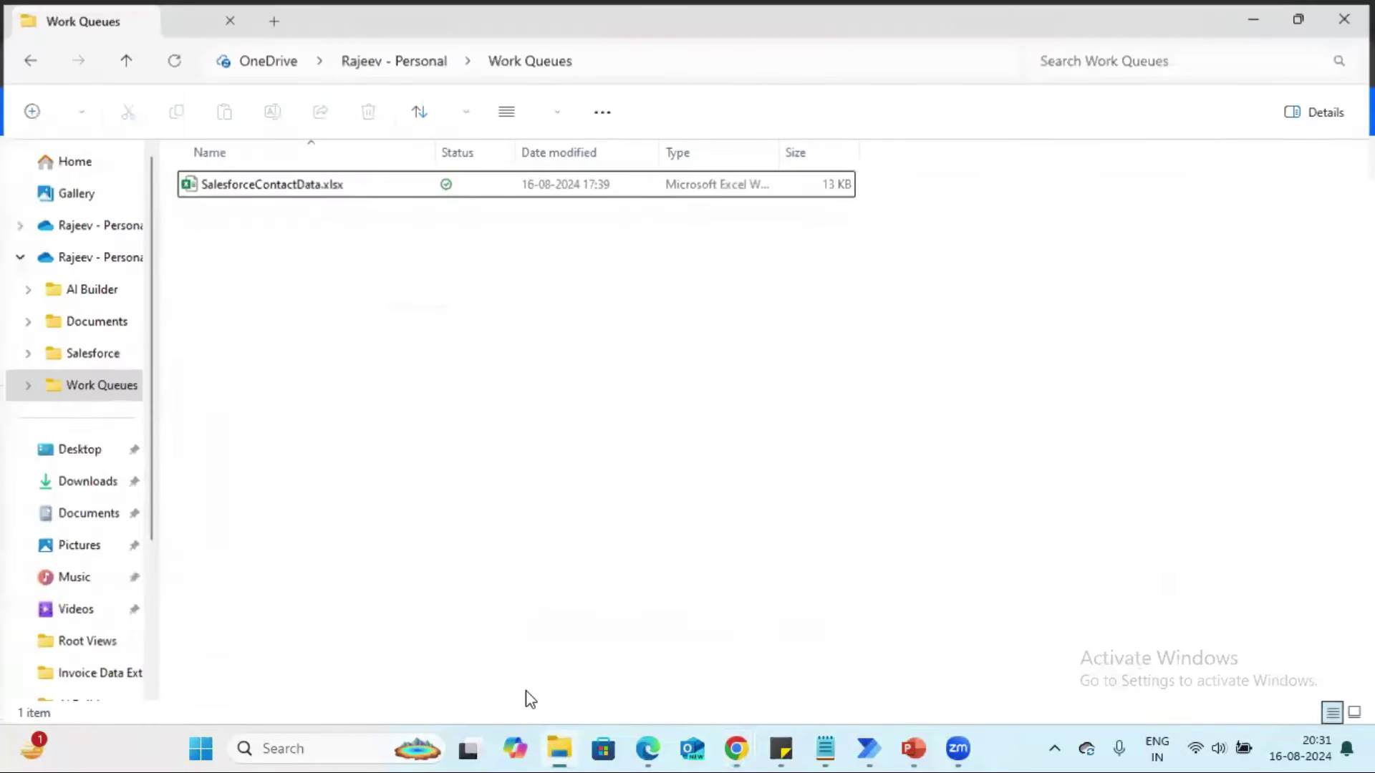
click(251, 179)
double_click(250, 179)
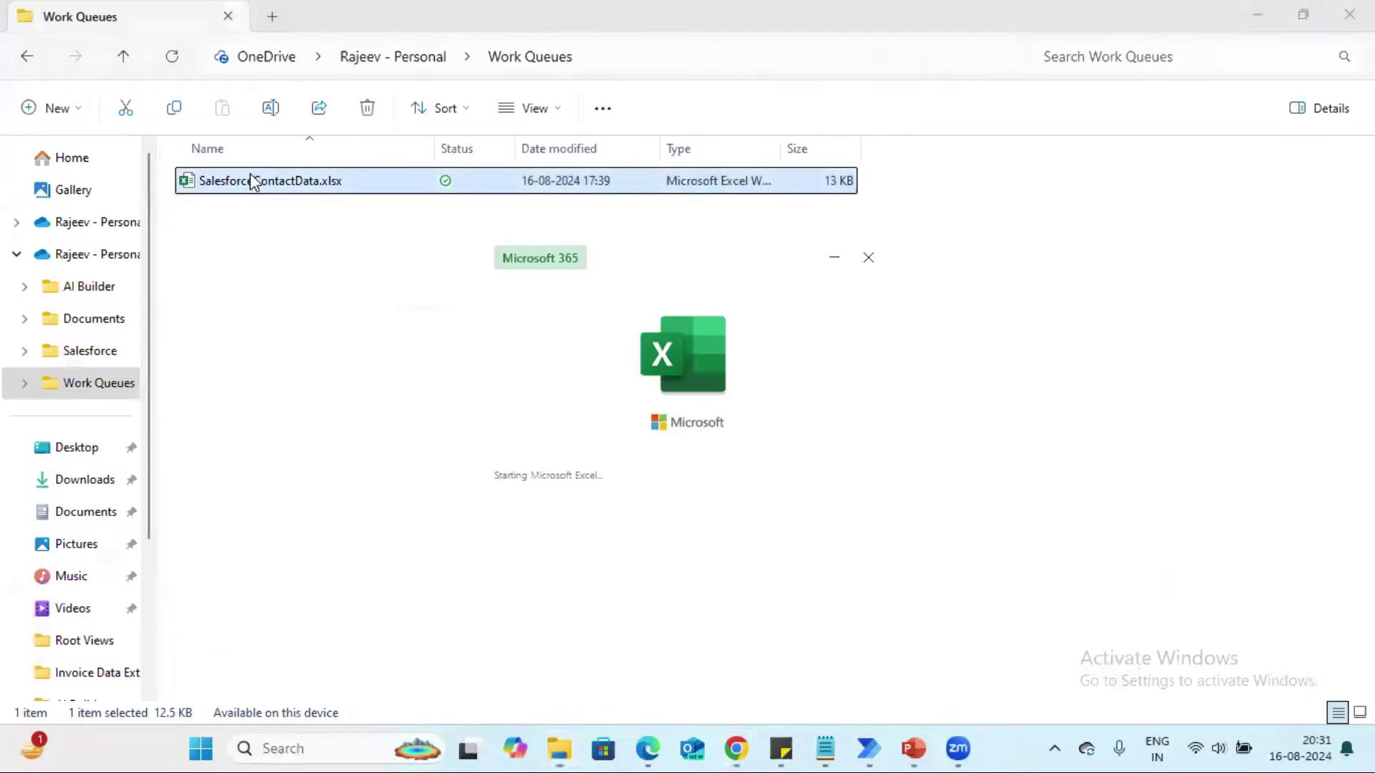
key(Left)
key(Left)
key(Up)
key(Right)
key(Right)
key(Right)
key(Right)
key(Right)
key(Right)
key(Right)
key(Right)
key(Right)
key(Right)
key(Right)
key(Right)
key(Right)
key(Right)
key(Right)
key(Right)
key(Right)
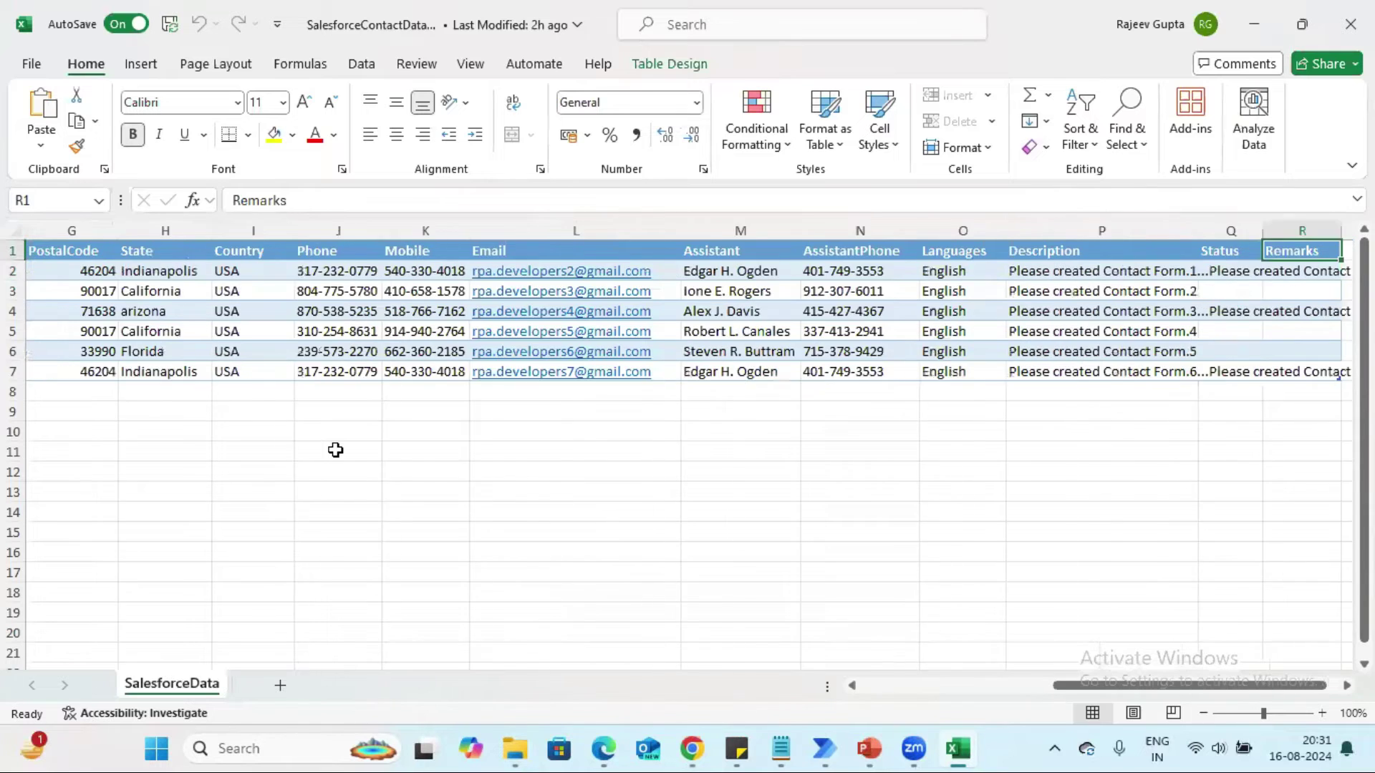
key(Home)
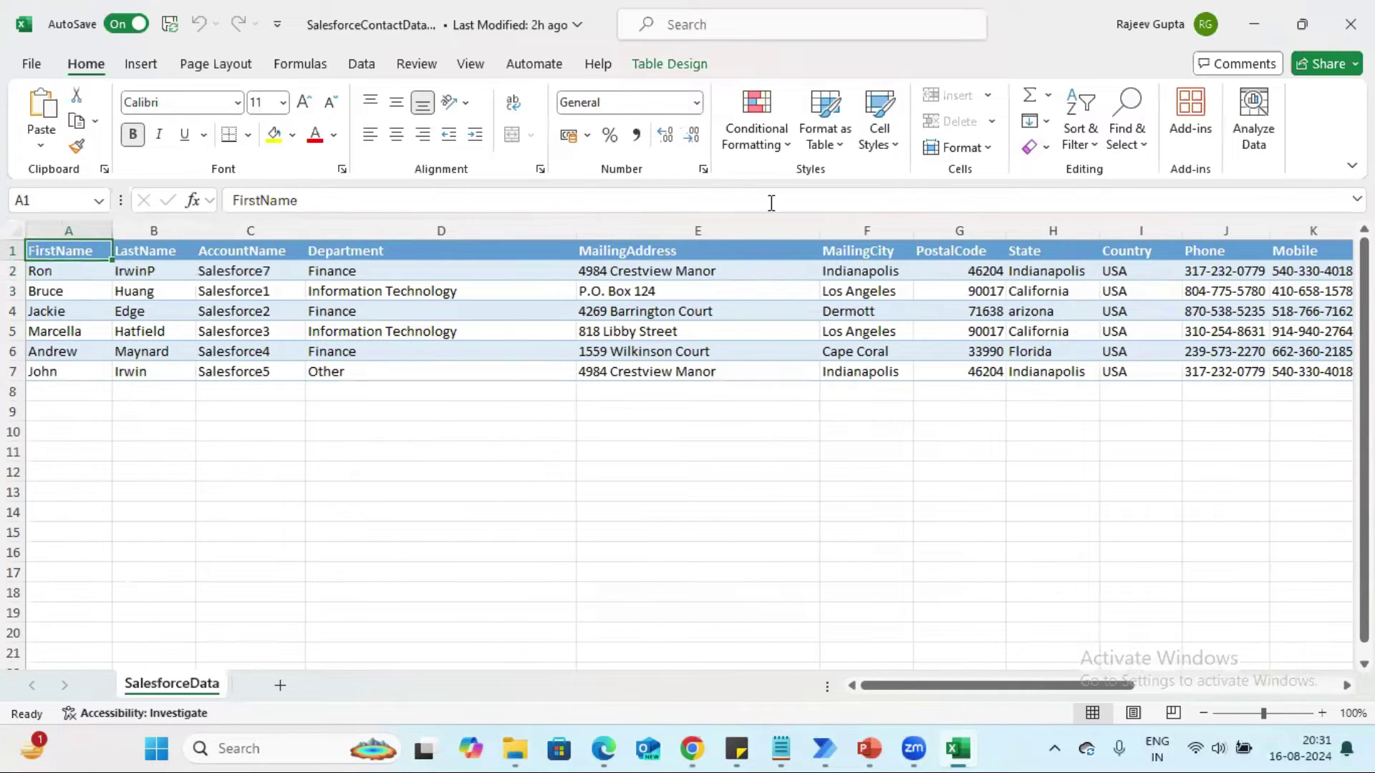
click(1351, 23)
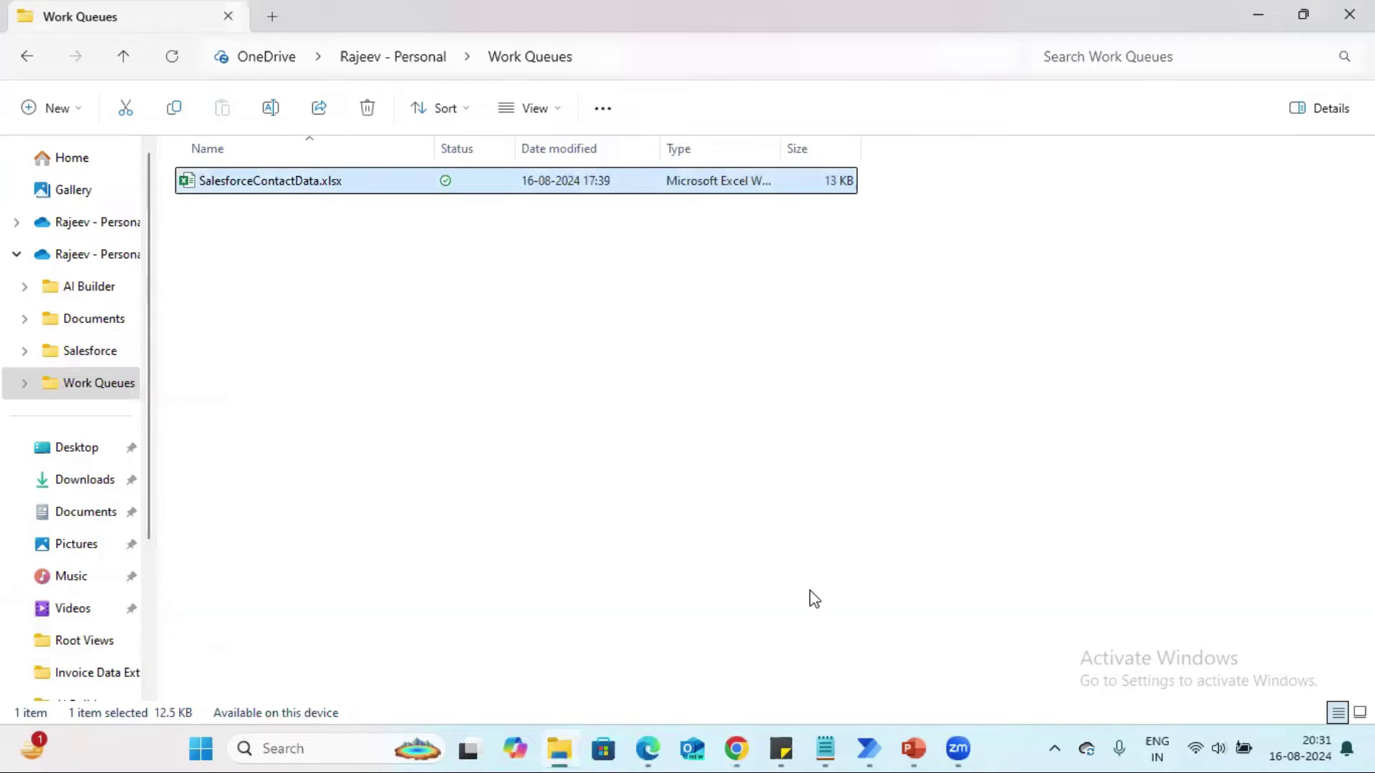
Step: Switch back to Power Automate in the browser and examine the Salesforce Dispatcher Queue's details, work queue items and item status list
mouse_move(736, 749)
click(881, 654)
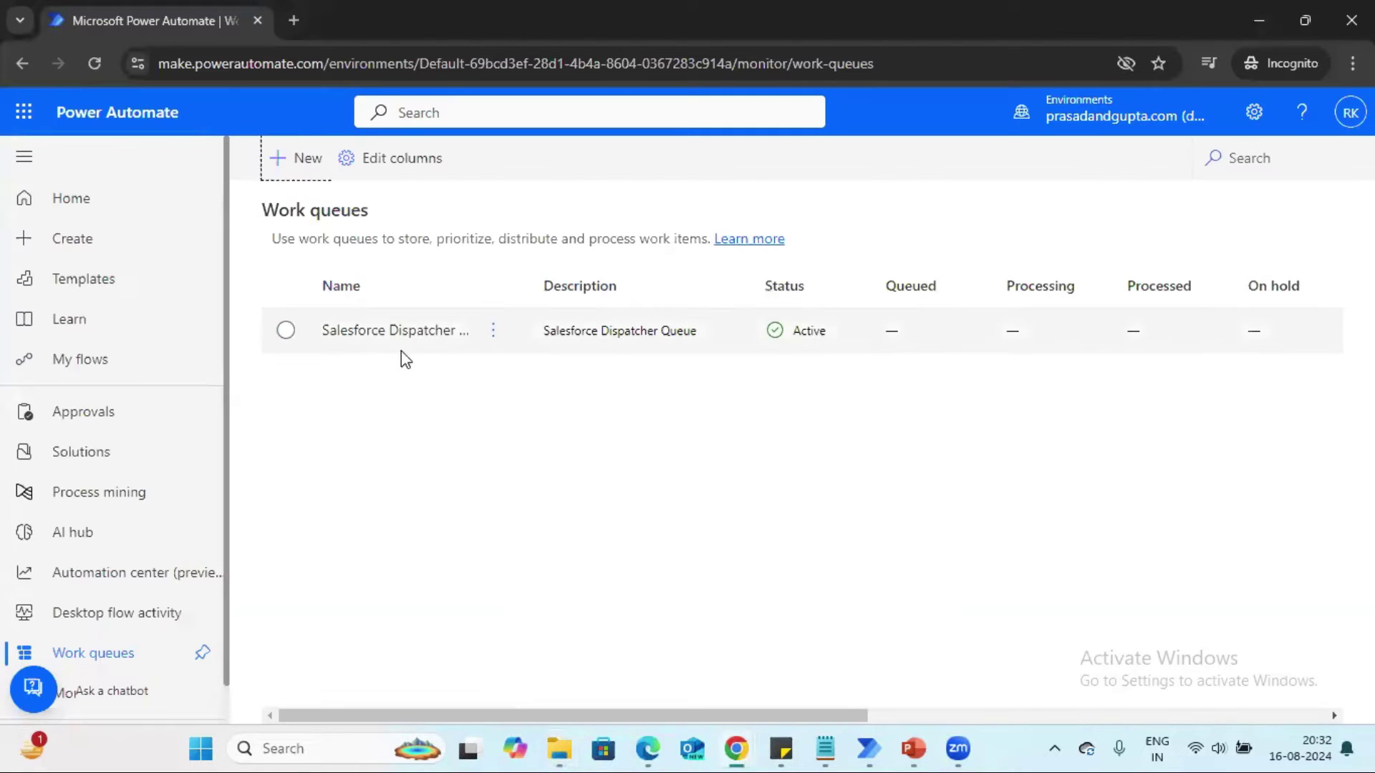
click(375, 333)
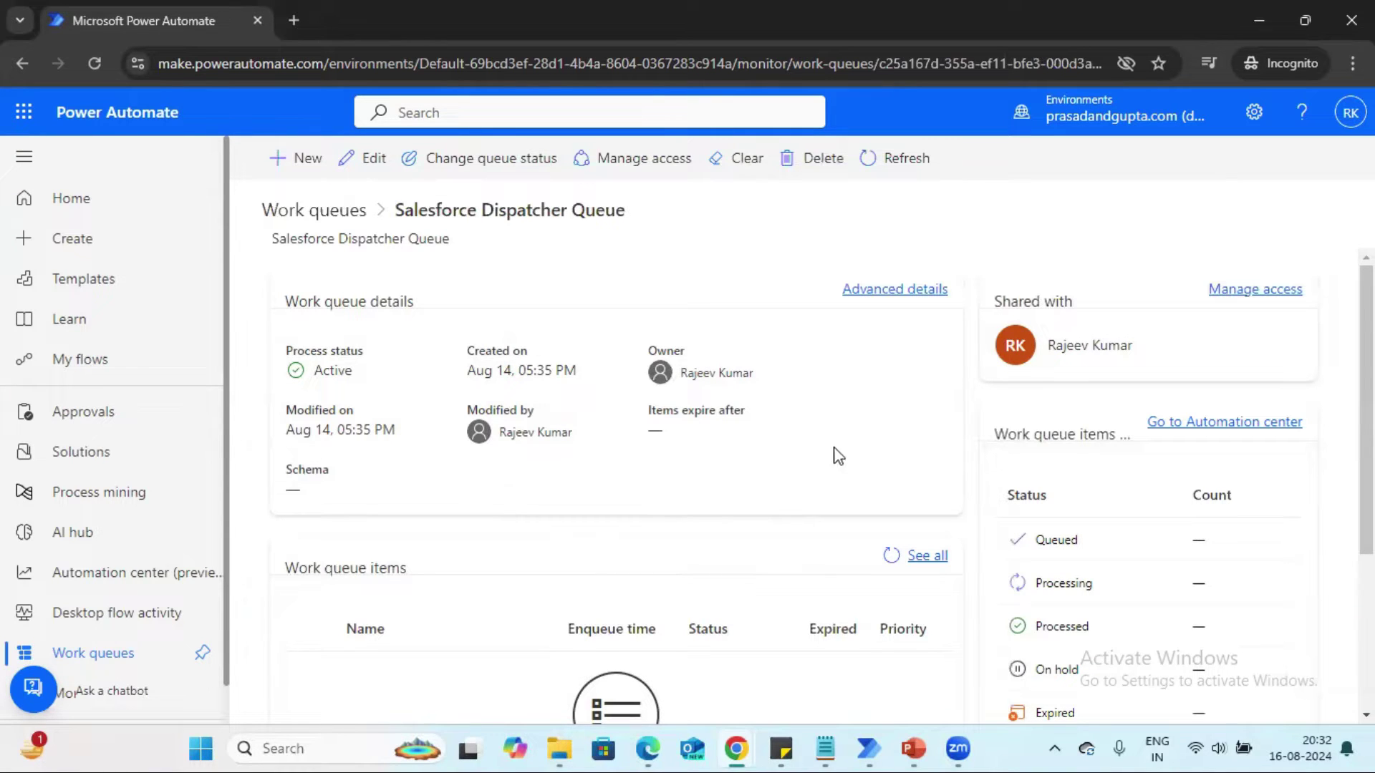
scroll(839, 456, down, 4)
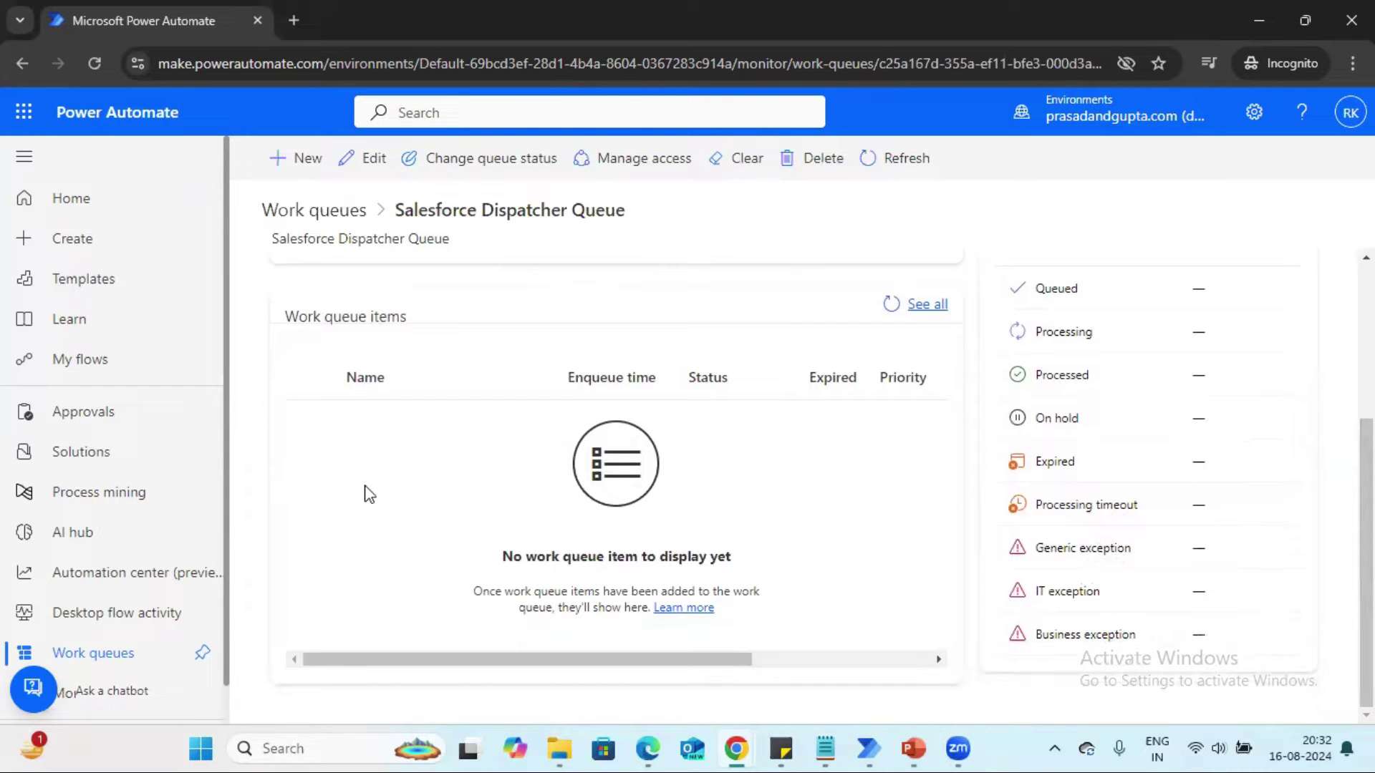
scroll(823, 486, up, 2)
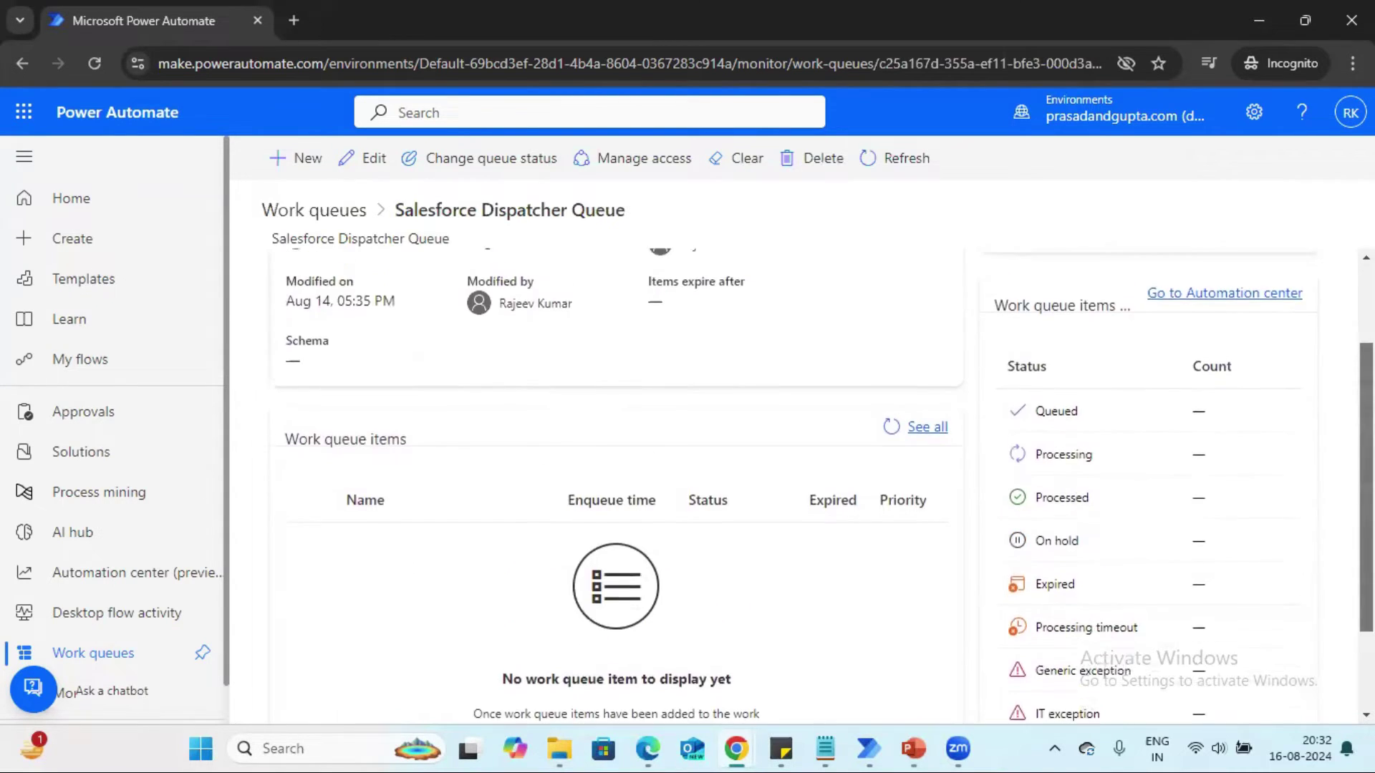
scroll(1029, 290, down, 1)
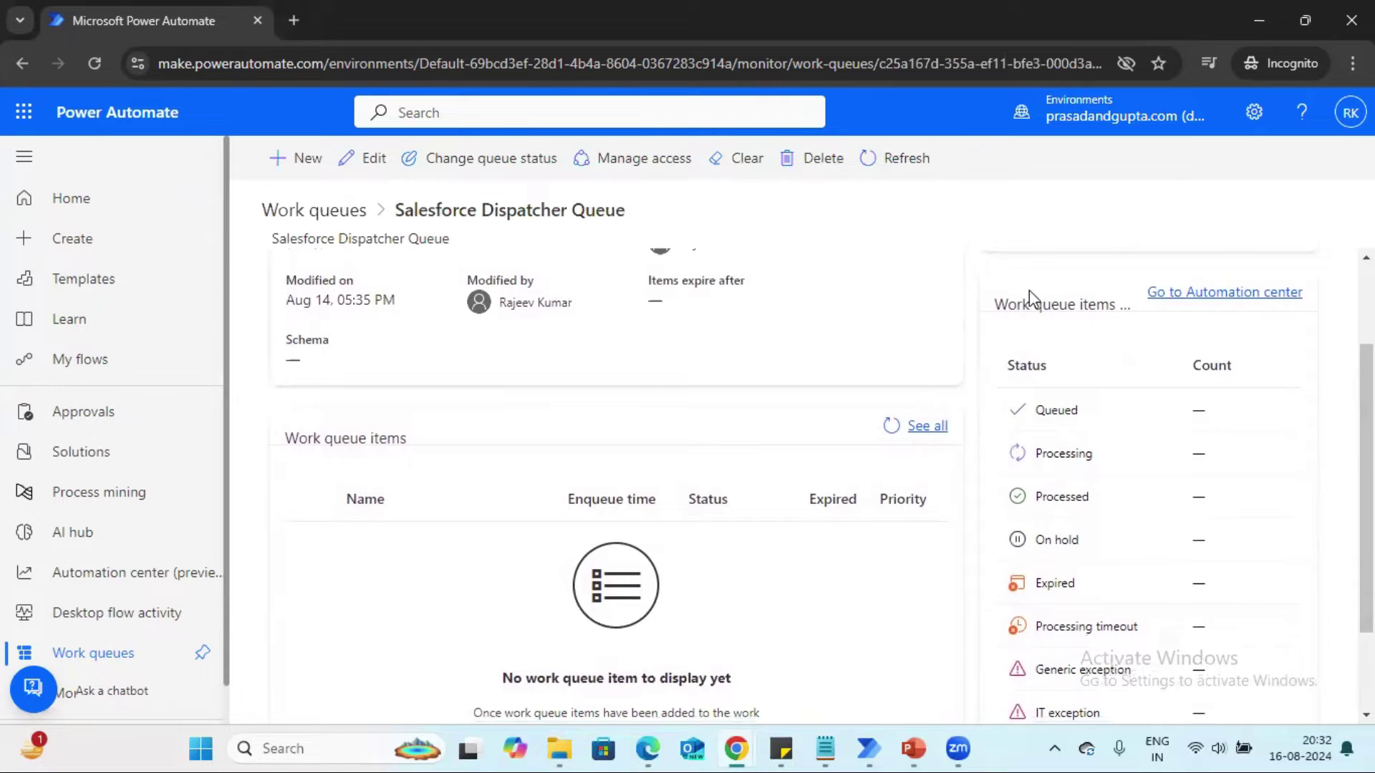
scroll(1071, 326, down, 1)
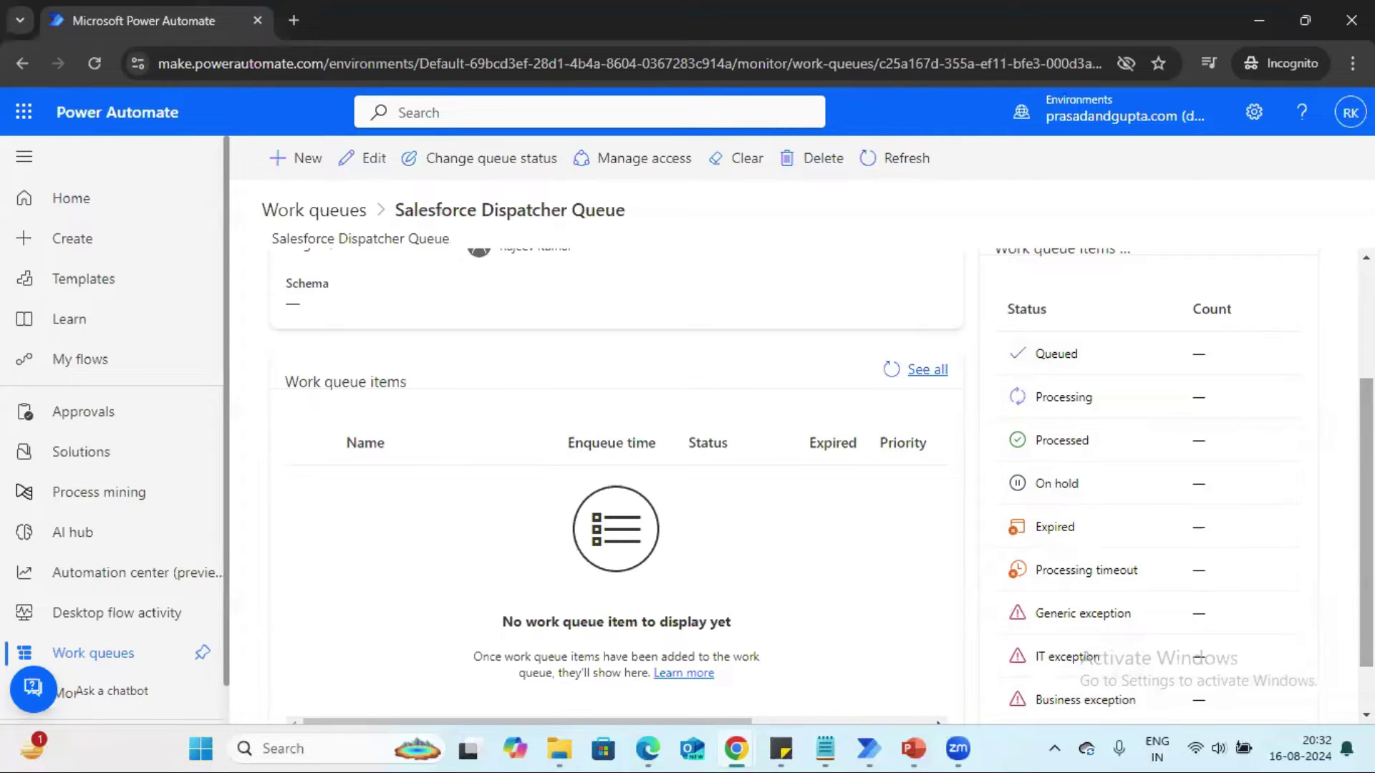
scroll(822, 486, down, 1)
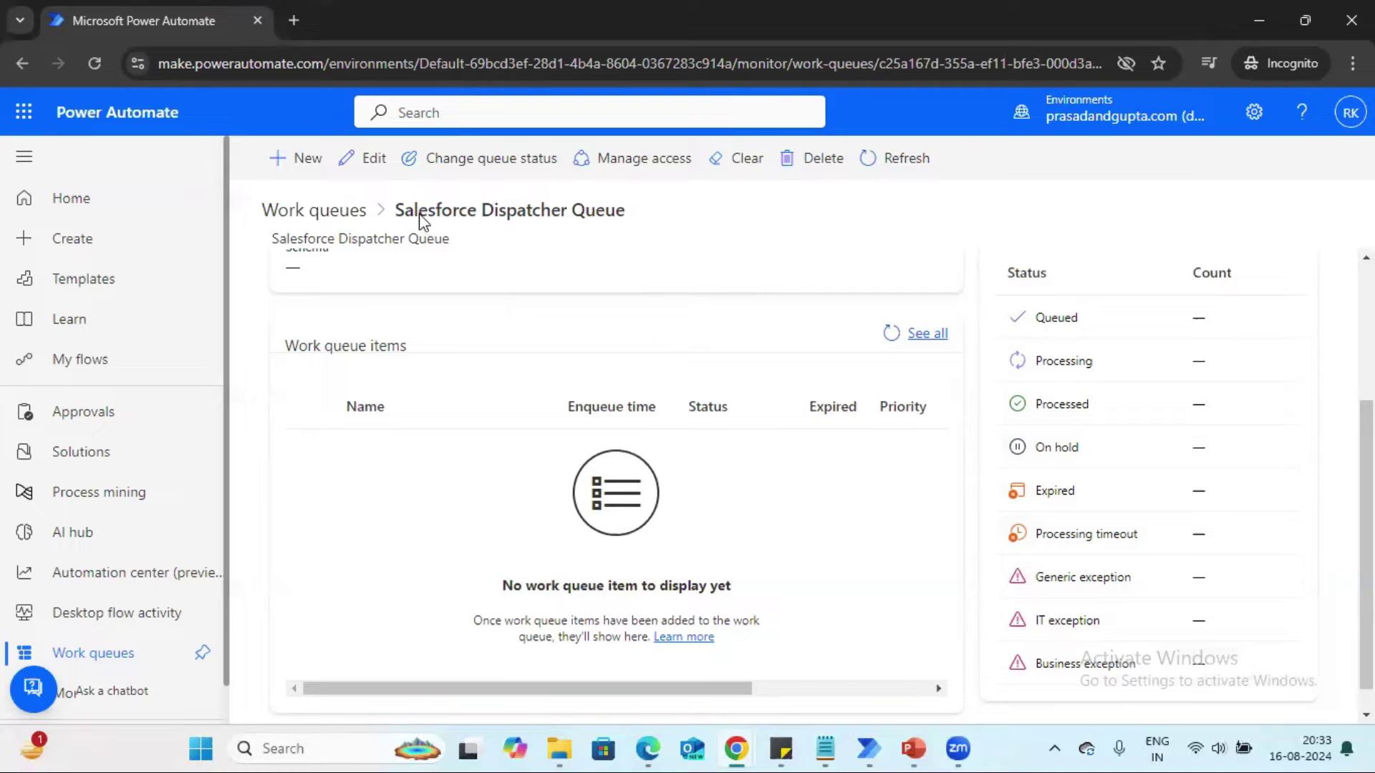
drag(399, 212, 633, 212)
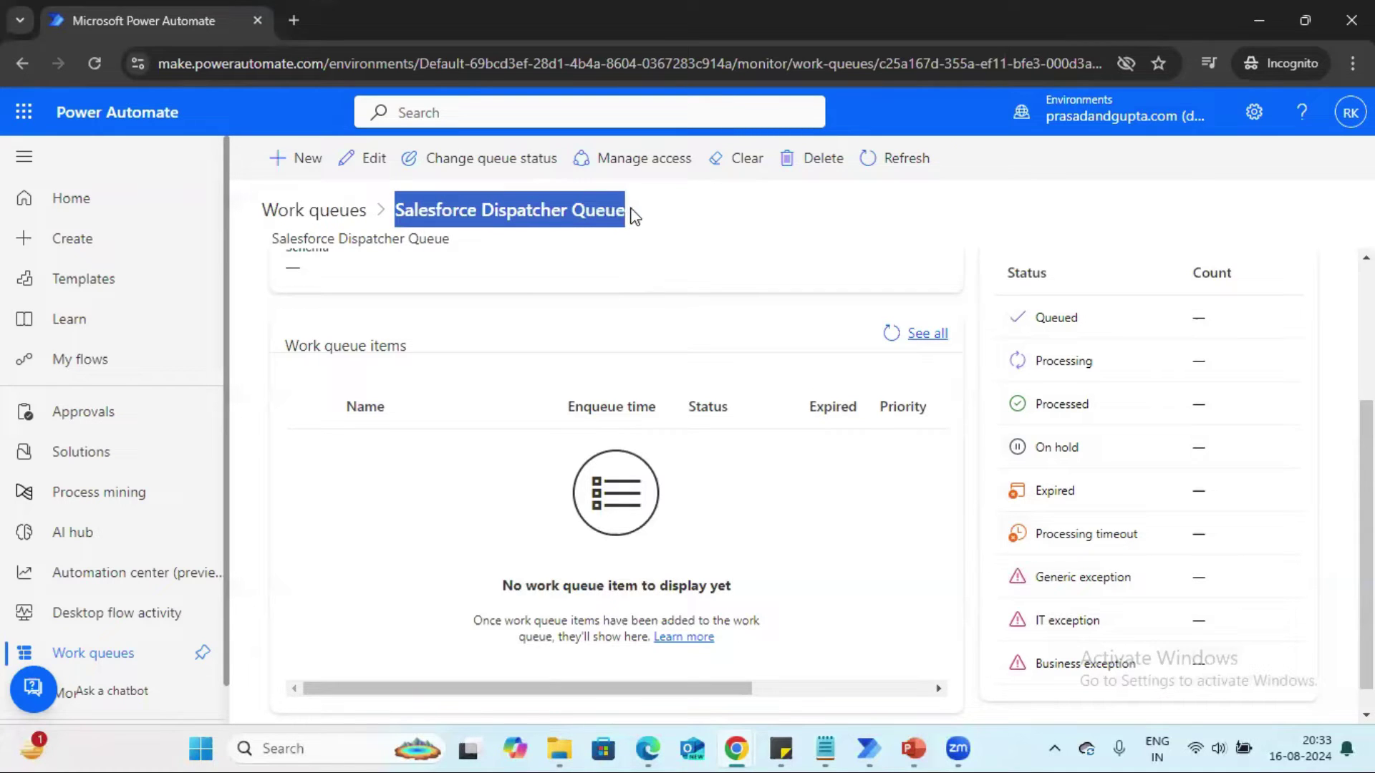
click(663, 279)
Step: Switch to the ScheduleTest flow in Power Automate desktop and add an "Add work queue item" action to the Main subflow
click(868, 748)
click(961, 628)
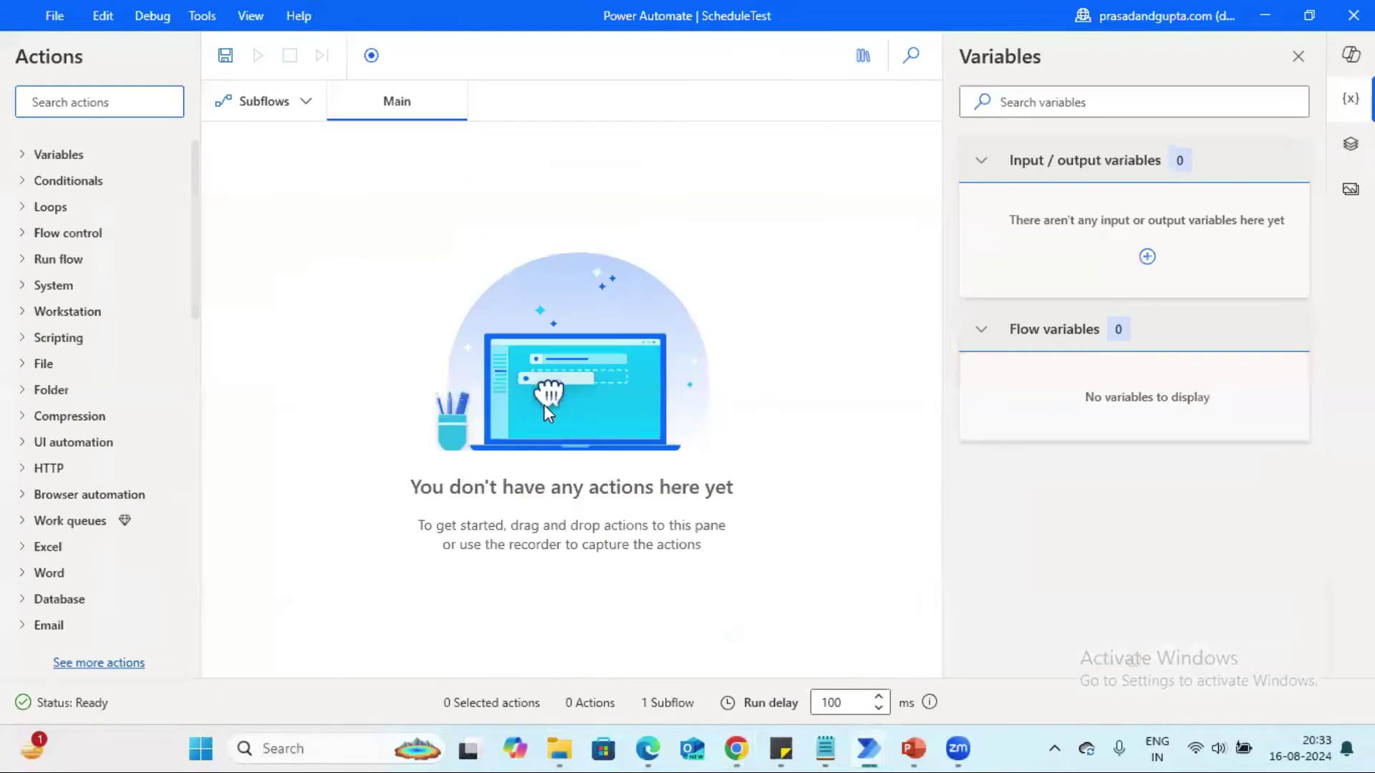
click(87, 96)
text(queue)
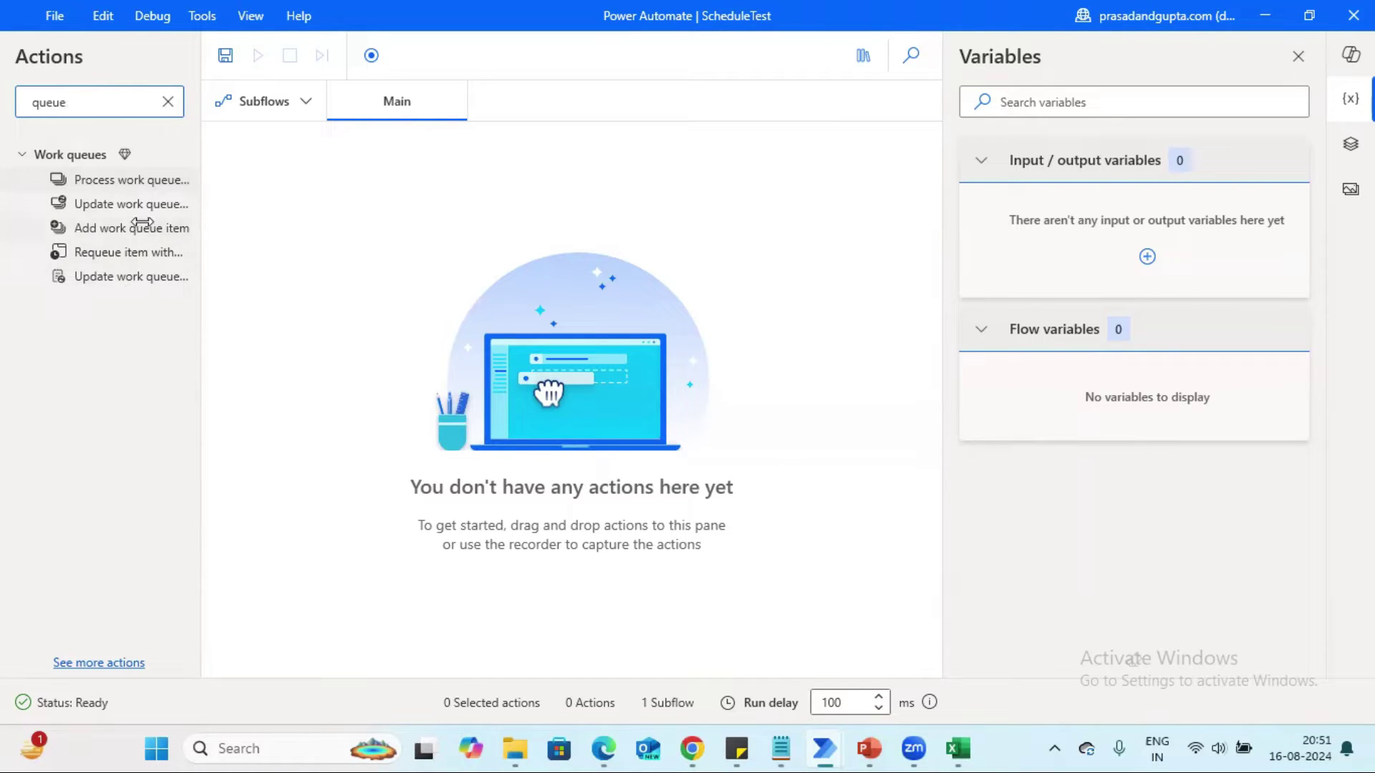
drag(111, 228, 342, 234)
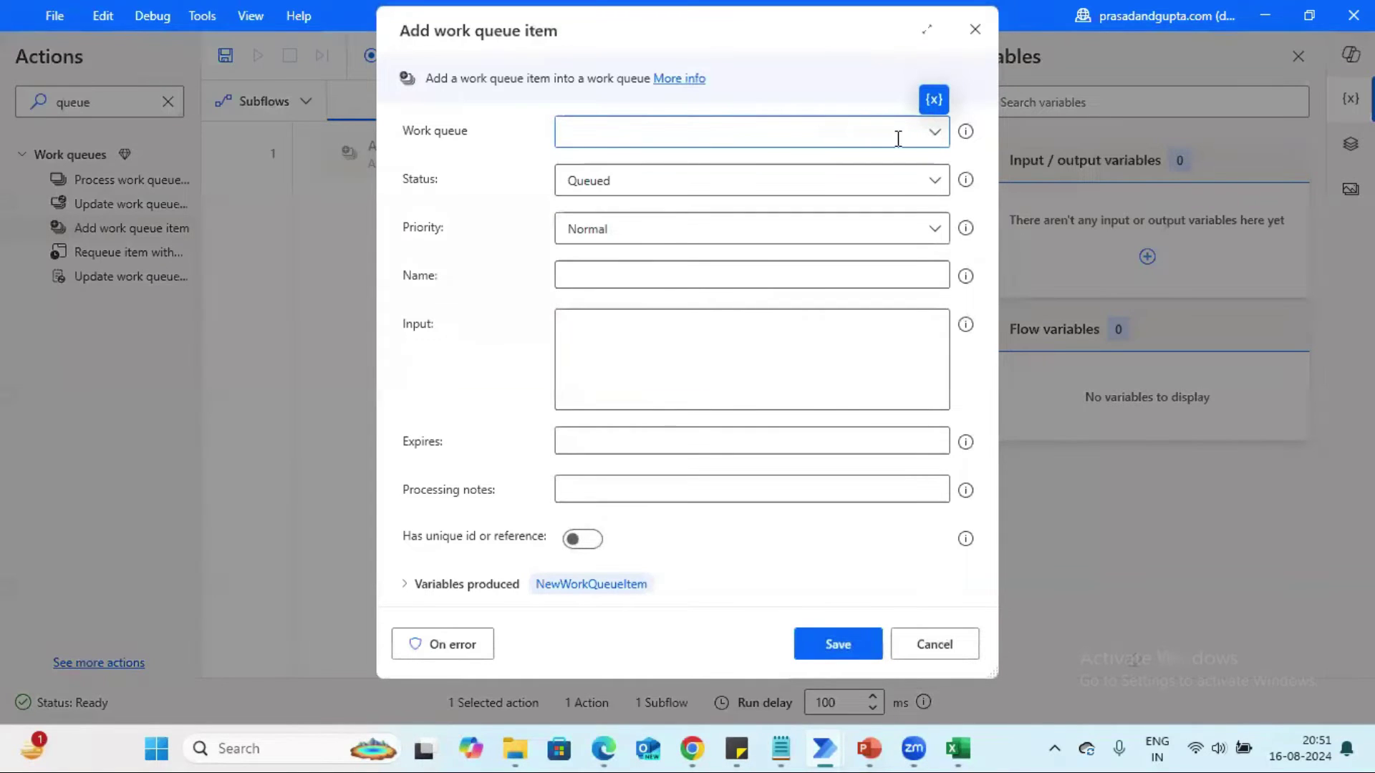
Step: Set the action's work queue to Salesforce Dispatcher Queue
click(937, 136)
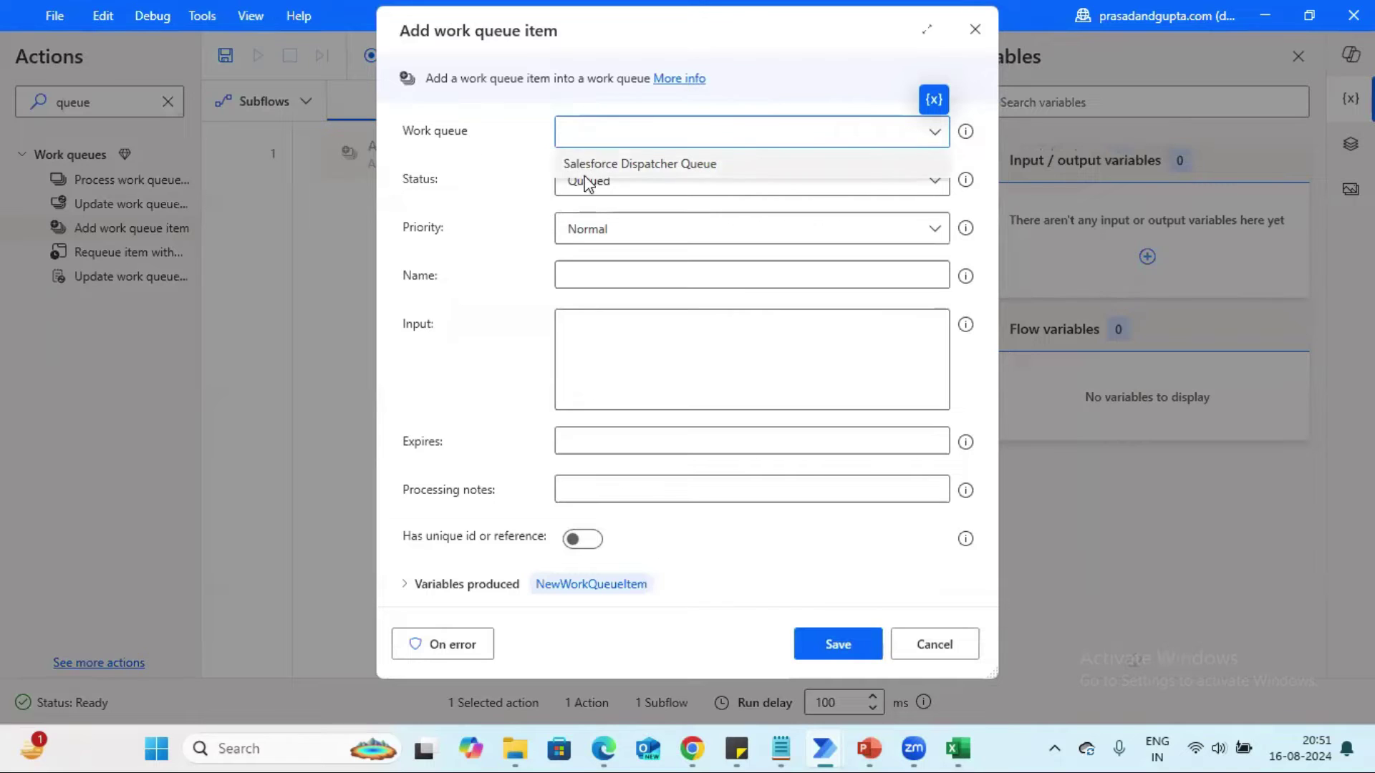
click(657, 170)
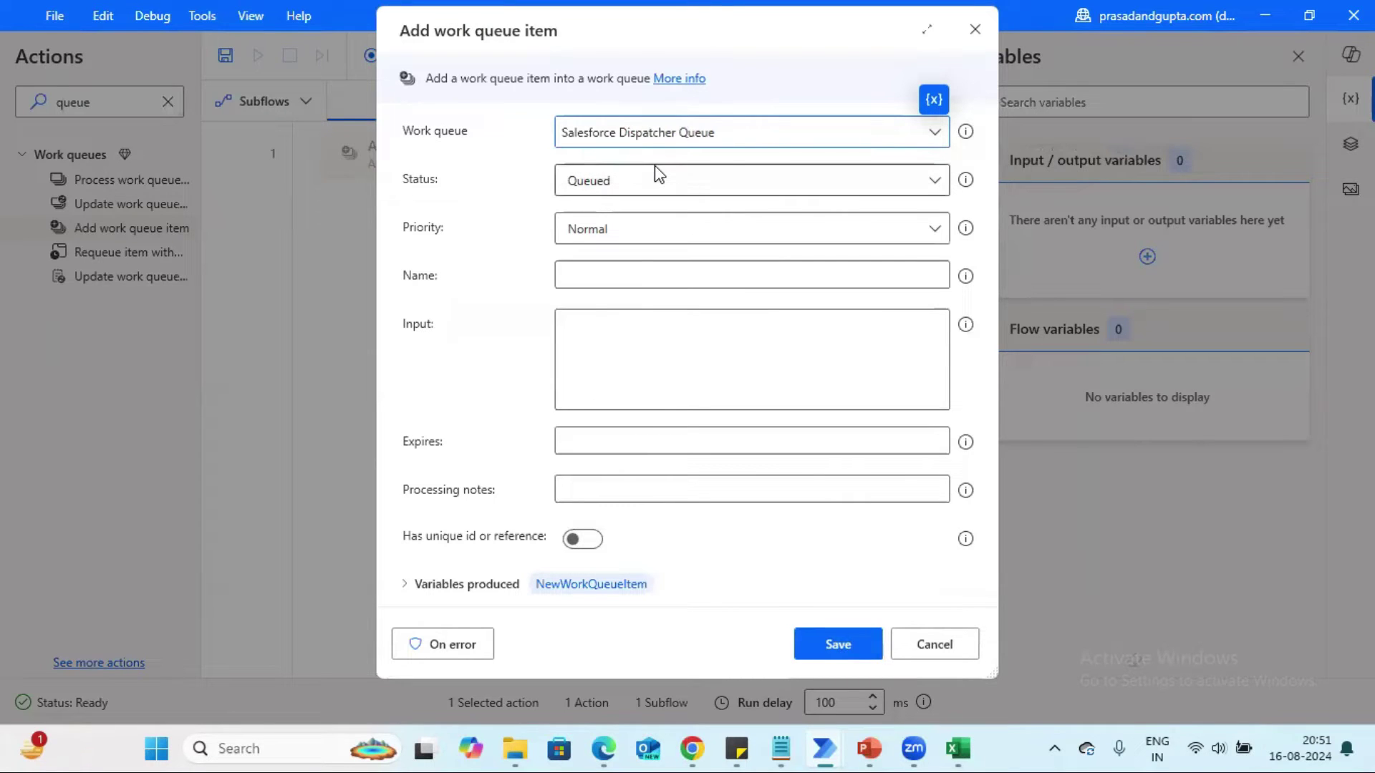
click(937, 134)
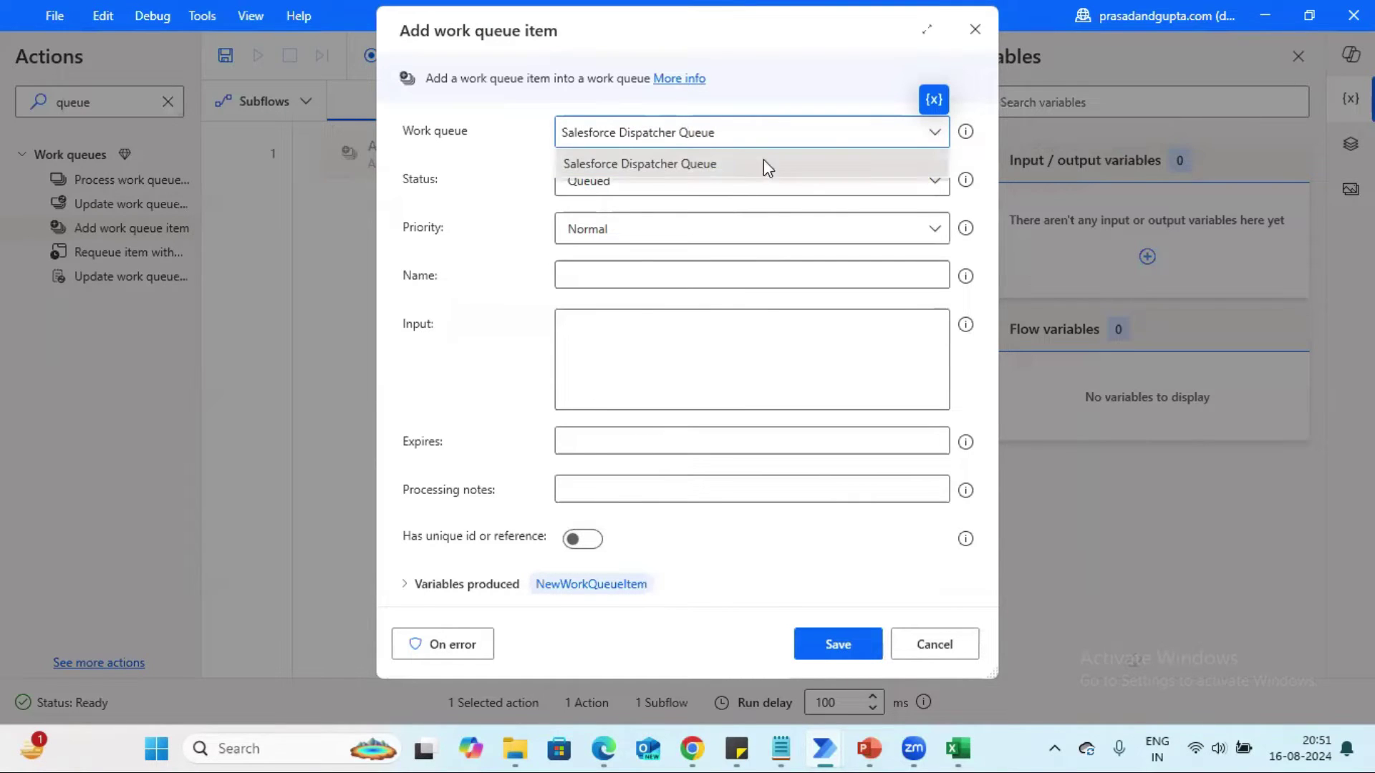
click(707, 166)
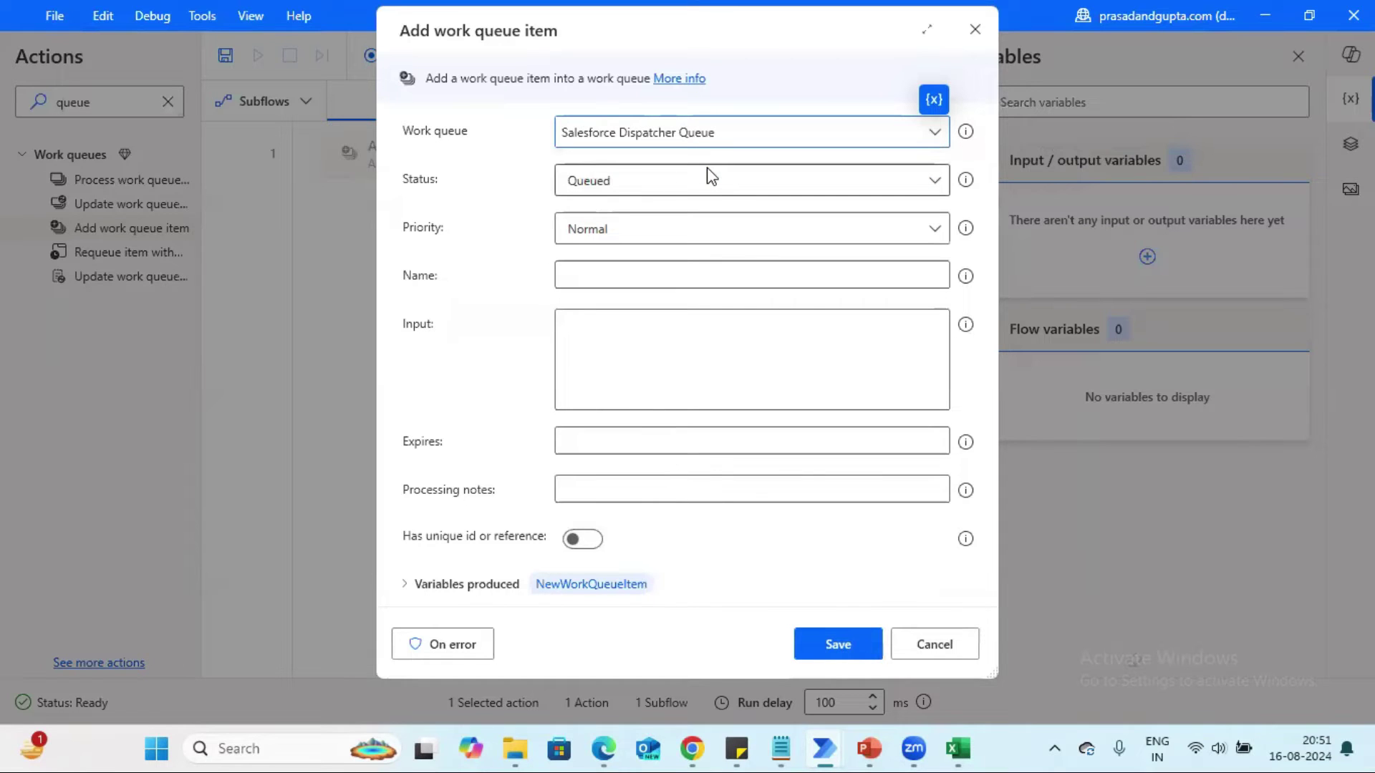
Step: Set the work queue item's status to Queued and its priority to Normal
click(665, 191)
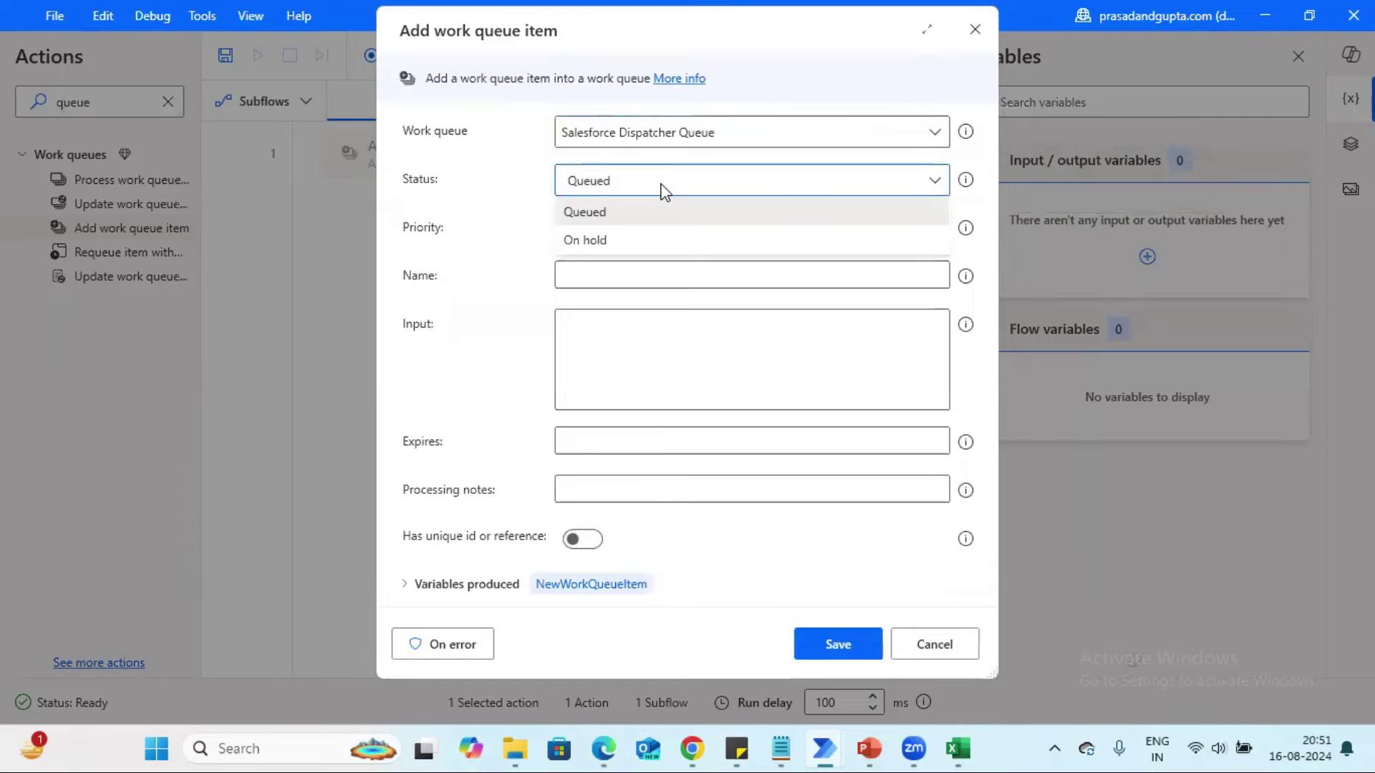
click(611, 212)
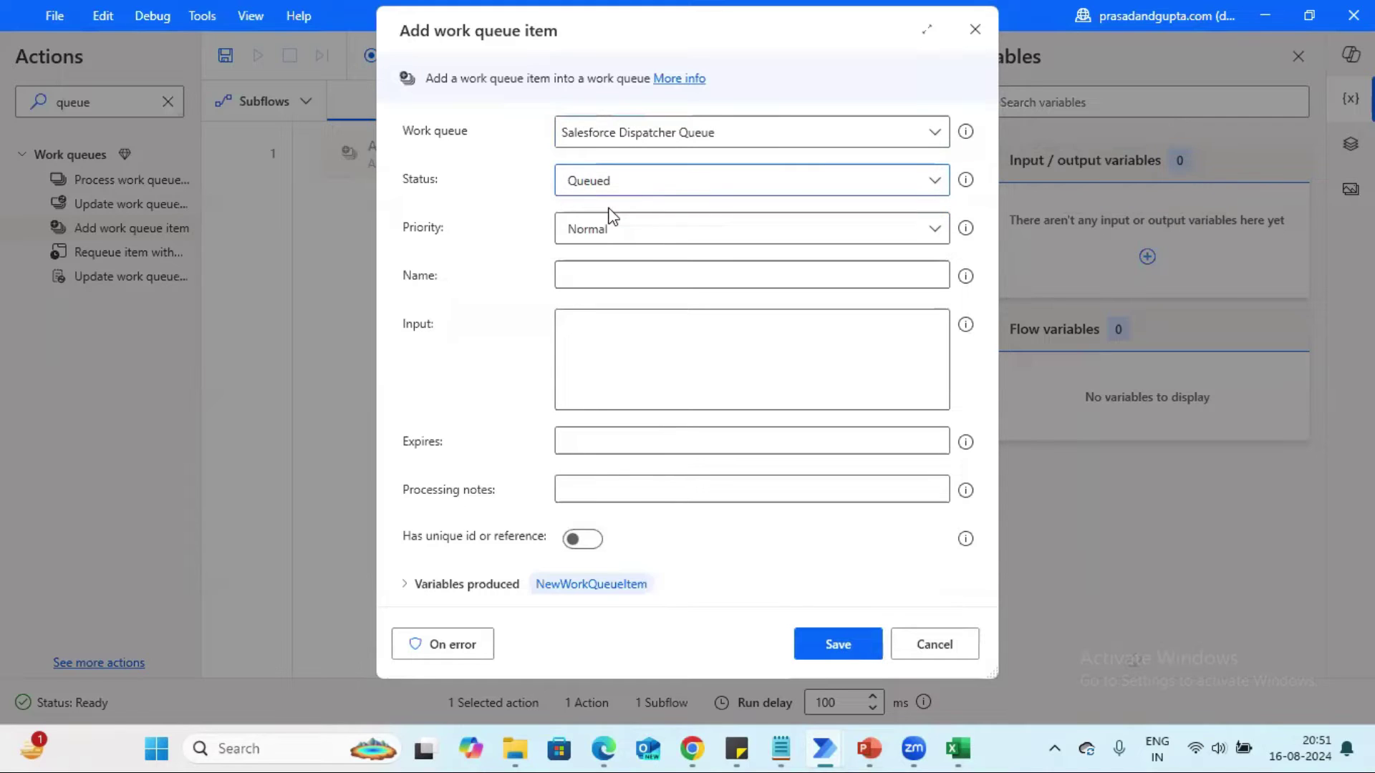
click(656, 229)
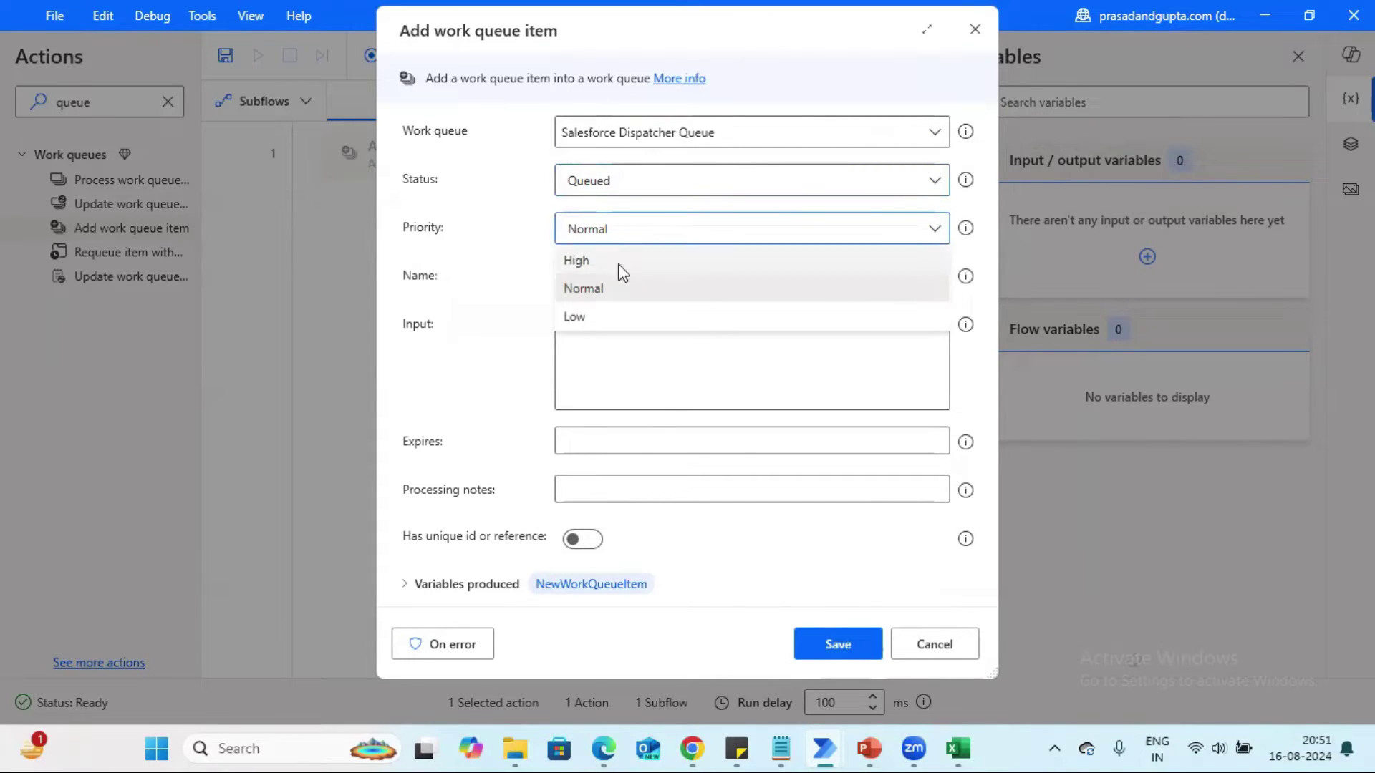
click(595, 294)
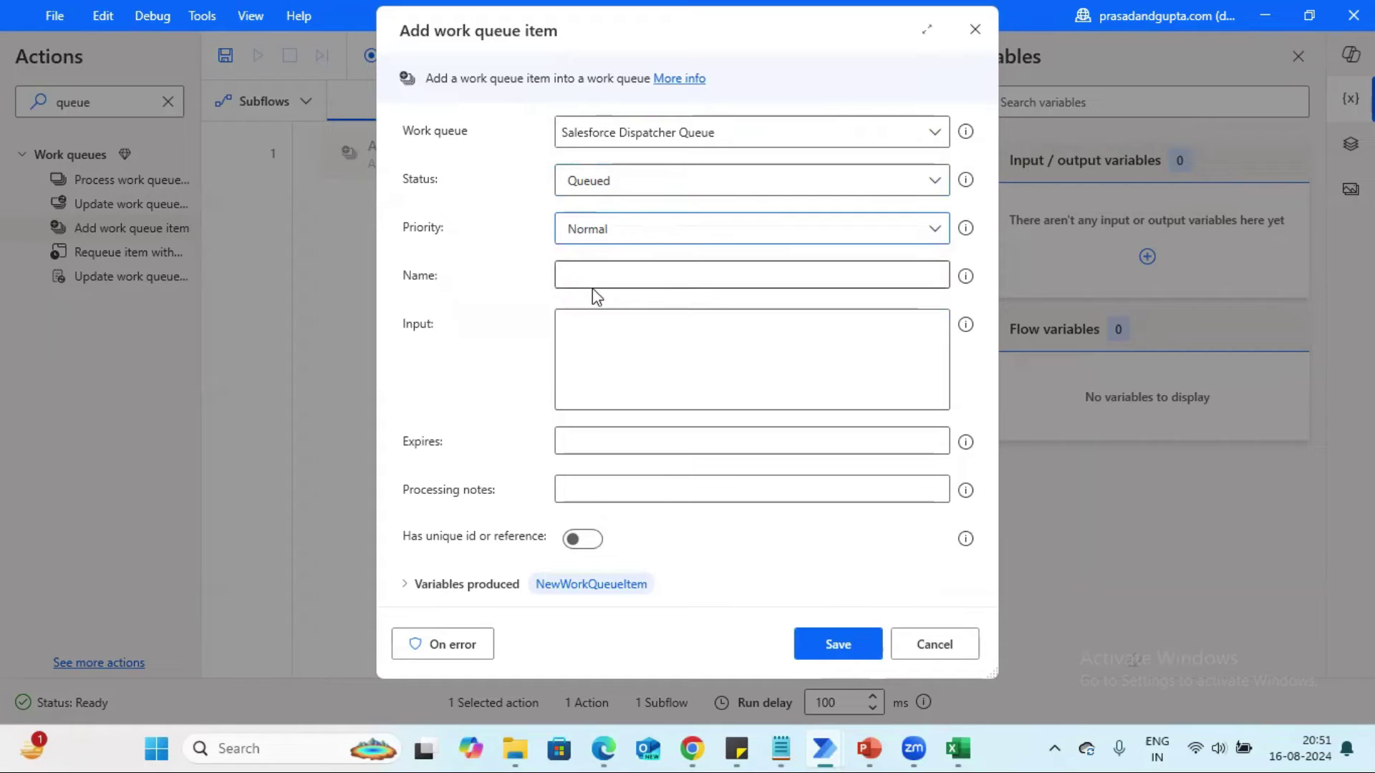
Step: Name the work queue item Queue Test and enter JSON input holding the employee's details under the keys "Name" and "Emp ID"
click(584, 281)
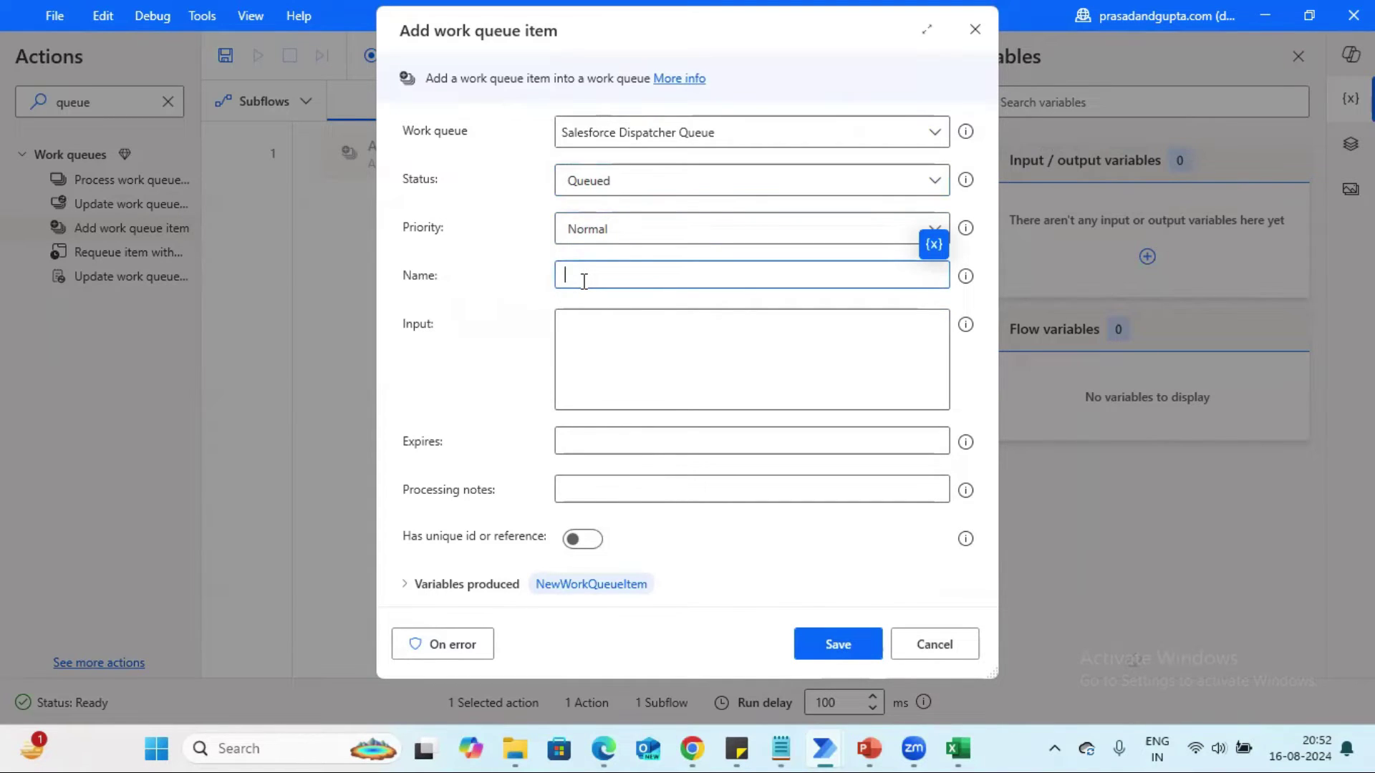
text(Queue Tes)
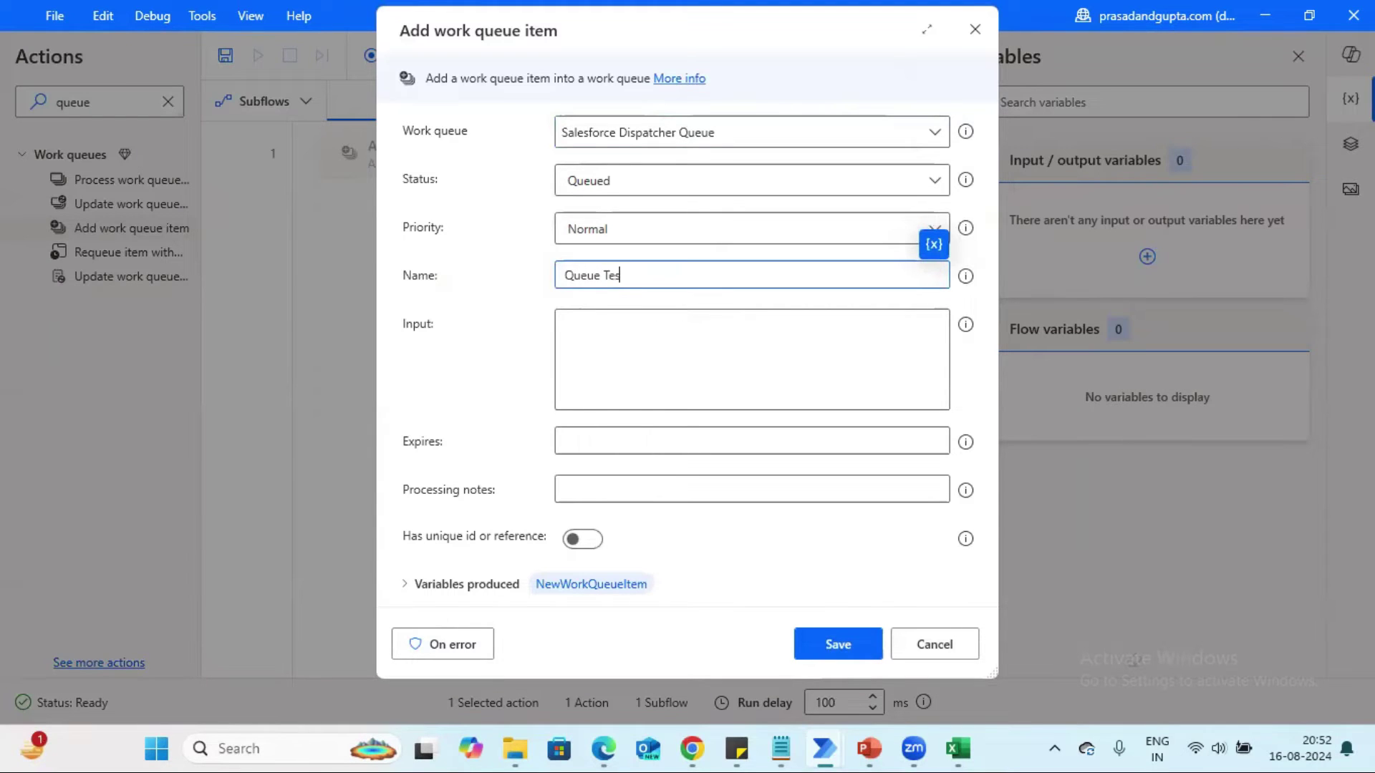
click(608, 351)
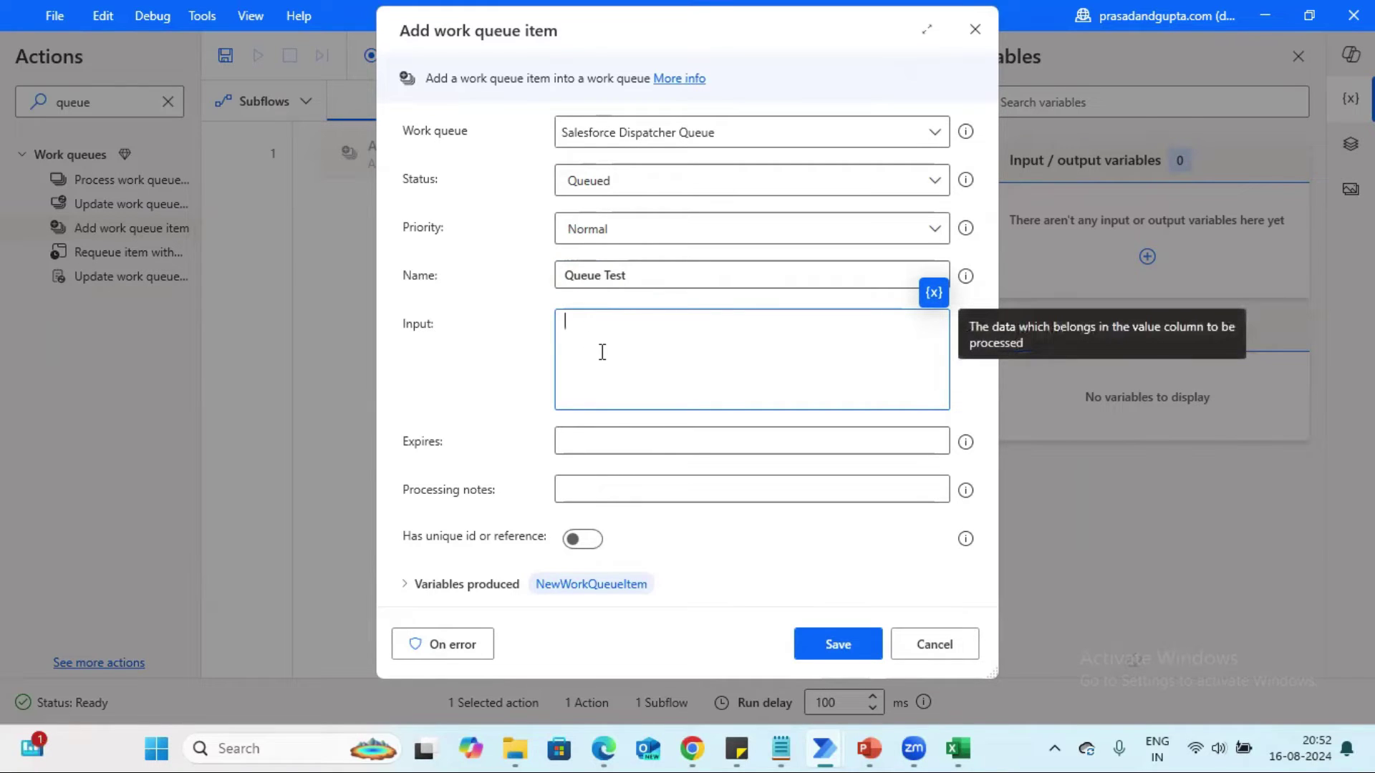
click(780, 750)
click(780, 750)
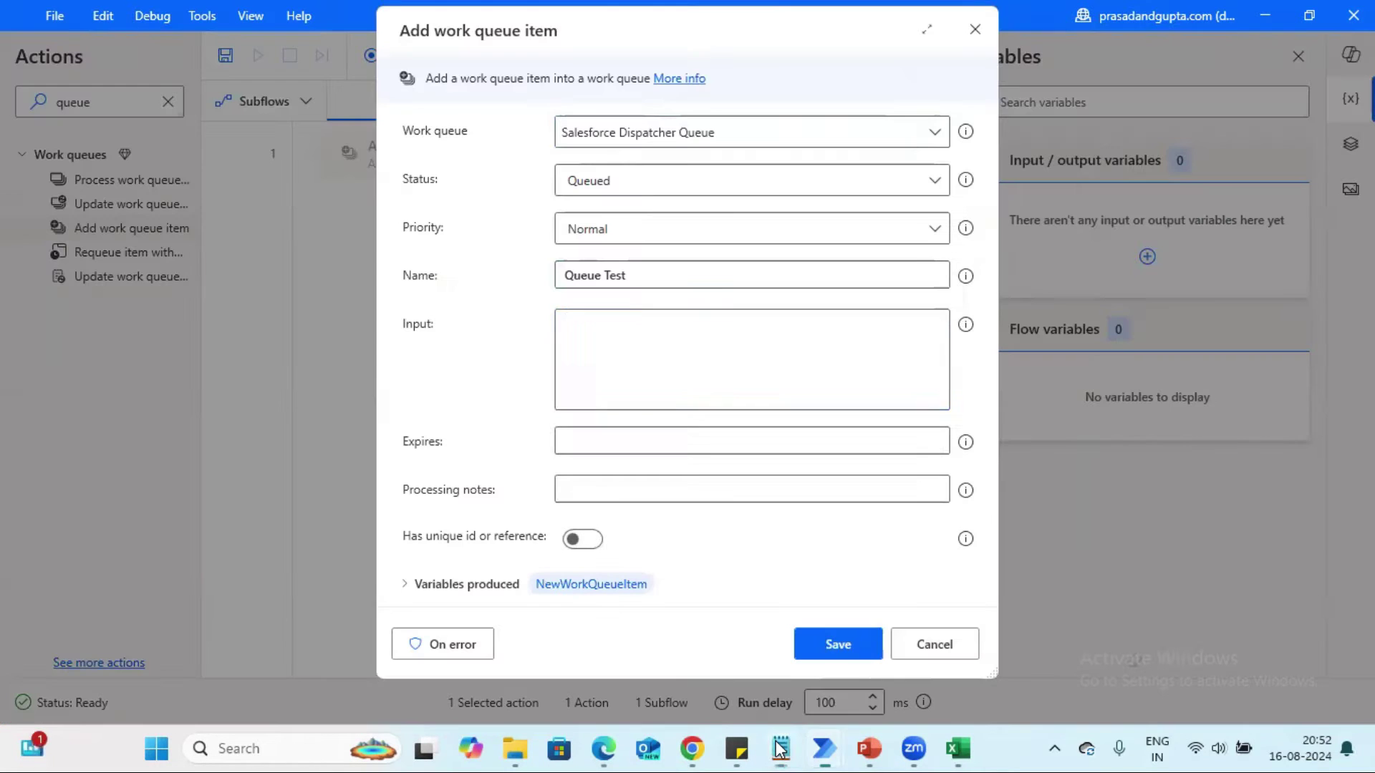
text({   "Name": "John Smith",   "Emp ID": "98409" })
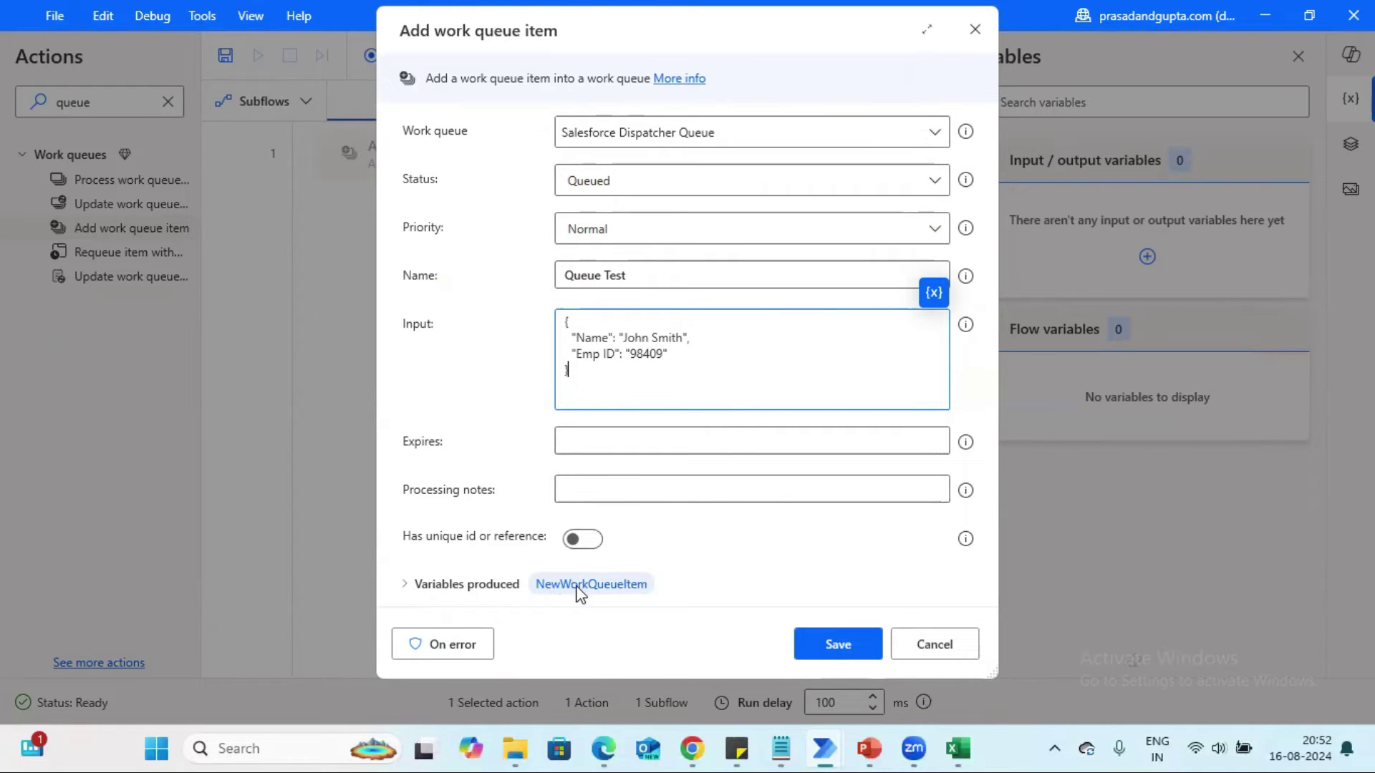
Step: Save the Add work queue item action and run the flow from that action
click(850, 645)
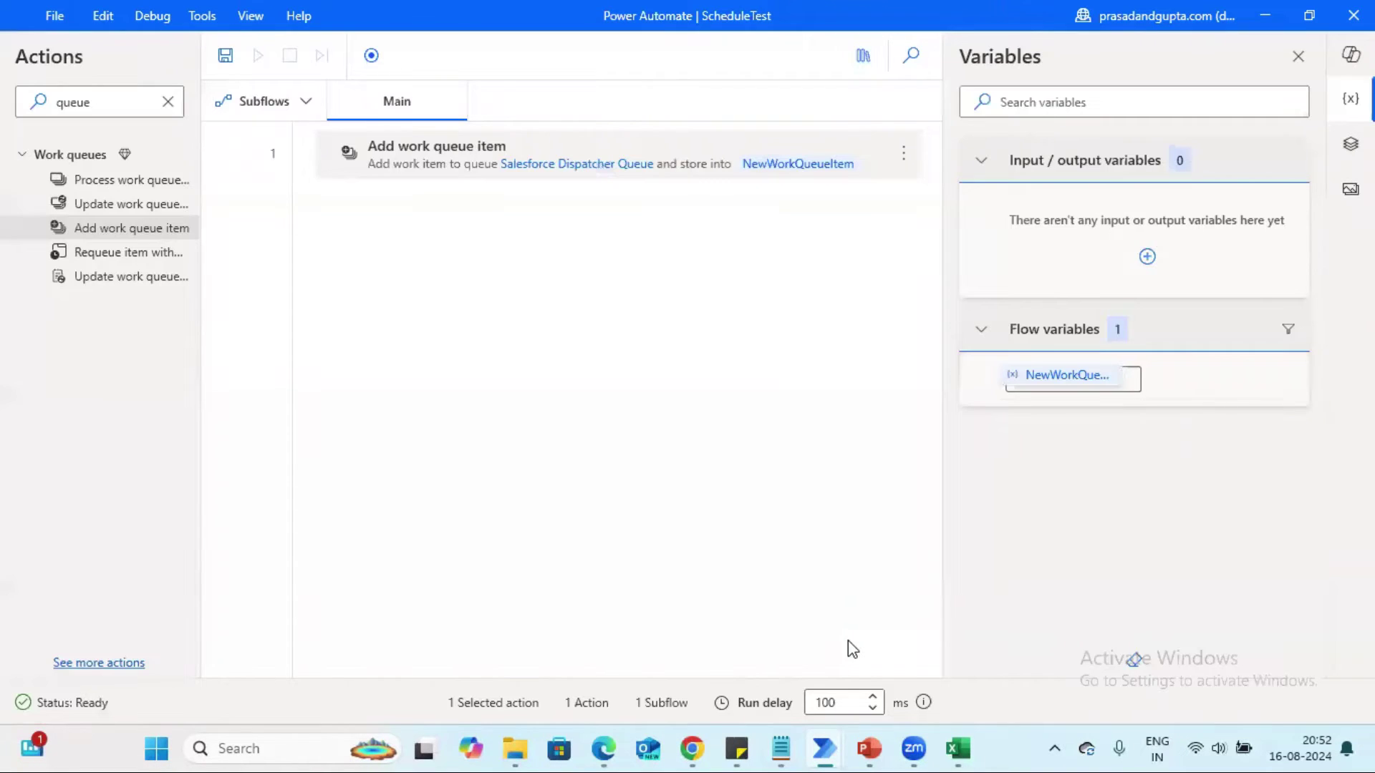
click(905, 153)
click(961, 198)
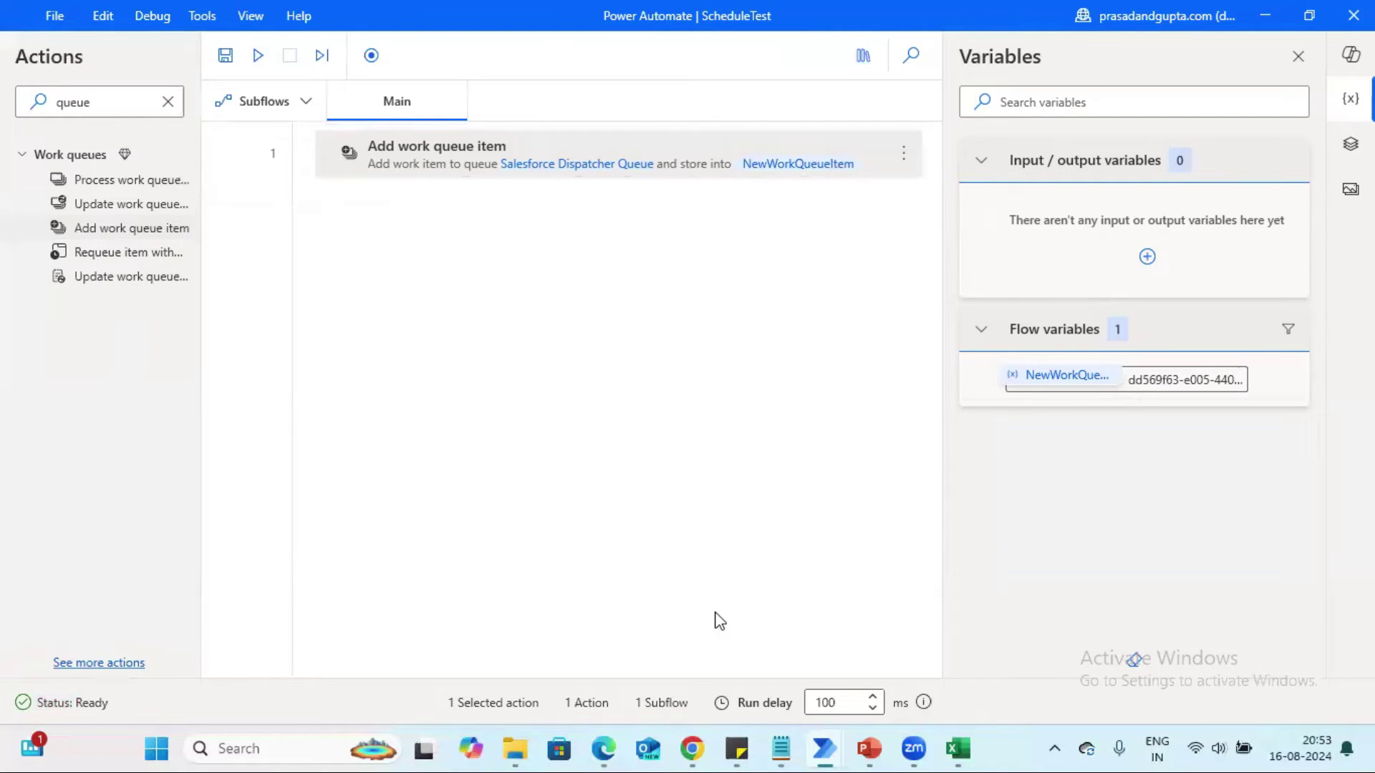
Step: Switch to the Power Automate portal in the browser, refresh the Salesforce Dispatcher Queue and check its work queue items
mouse_move(689, 749)
click(792, 679)
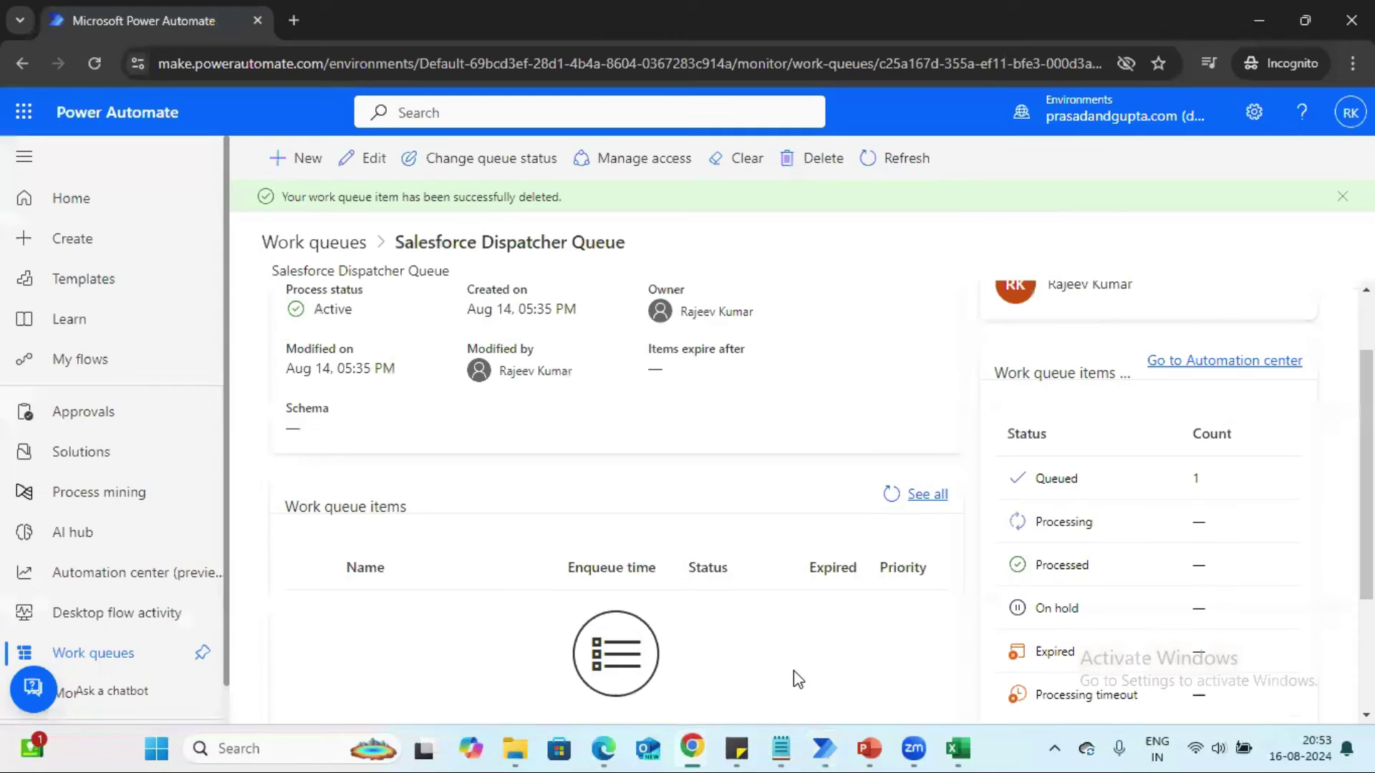
click(901, 167)
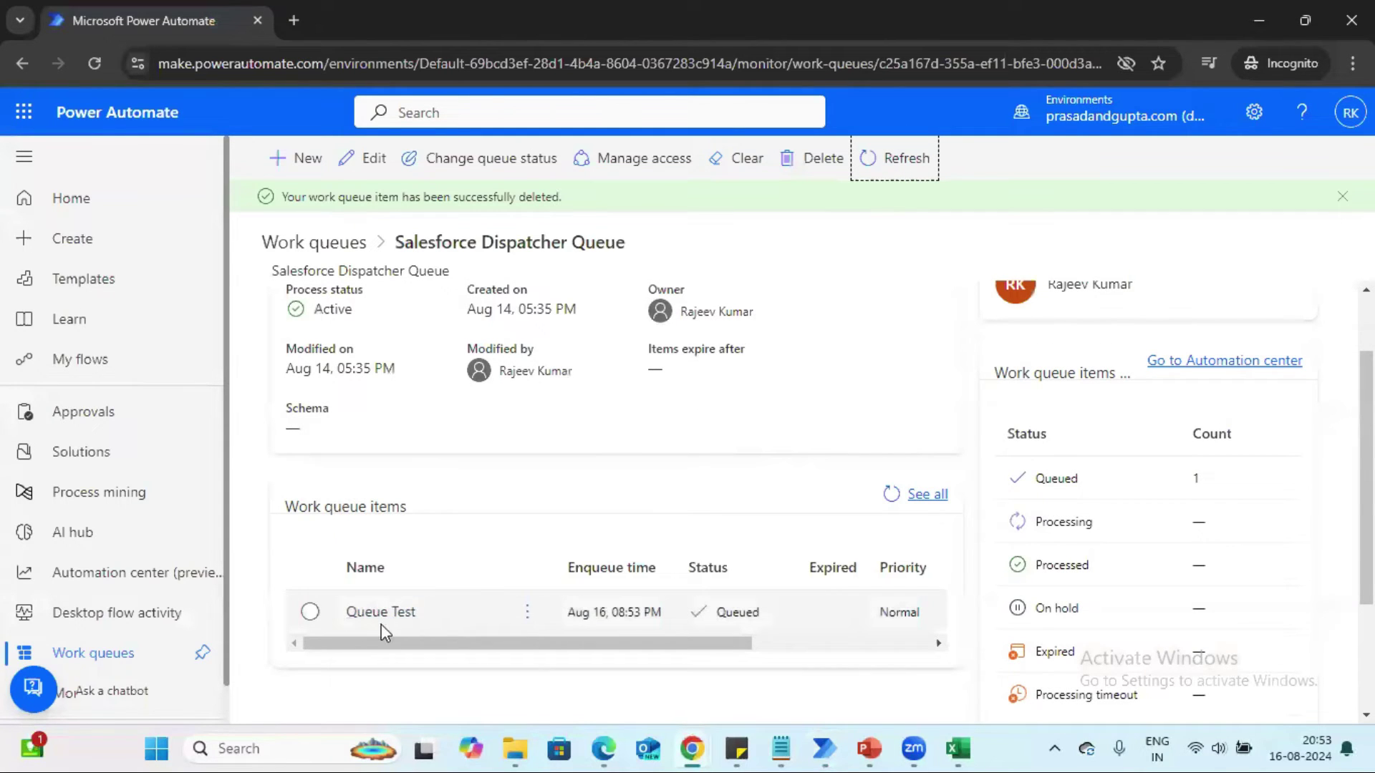
mouse_move(482, 644)
mouse_down()
mouse_move(776, 654)
mouse_move(459, 643)
mouse_up()
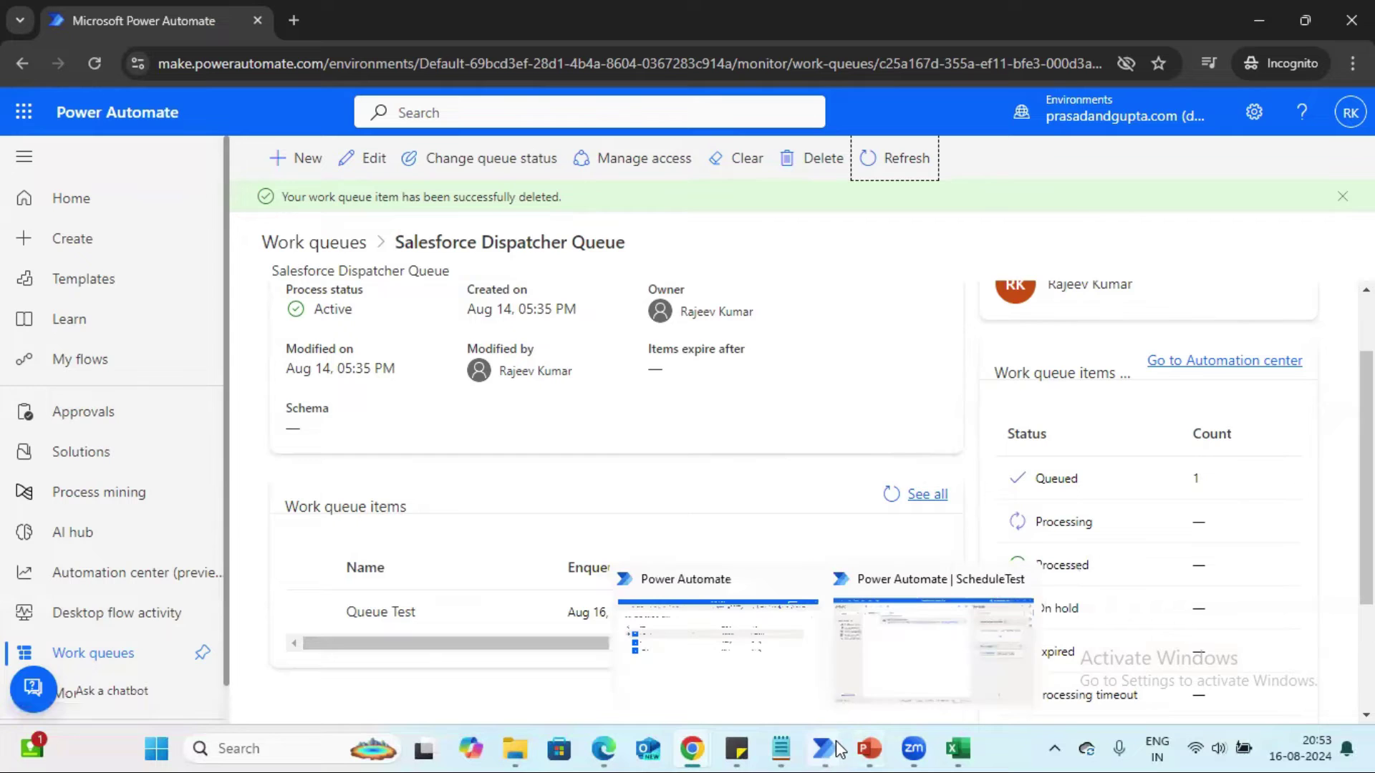
Step: Review the contact records in the SalesforceContactData workbook in Excel and return to the ScheduleTest flow in Power Automate desktop
click(889, 645)
key(alt+Tab)
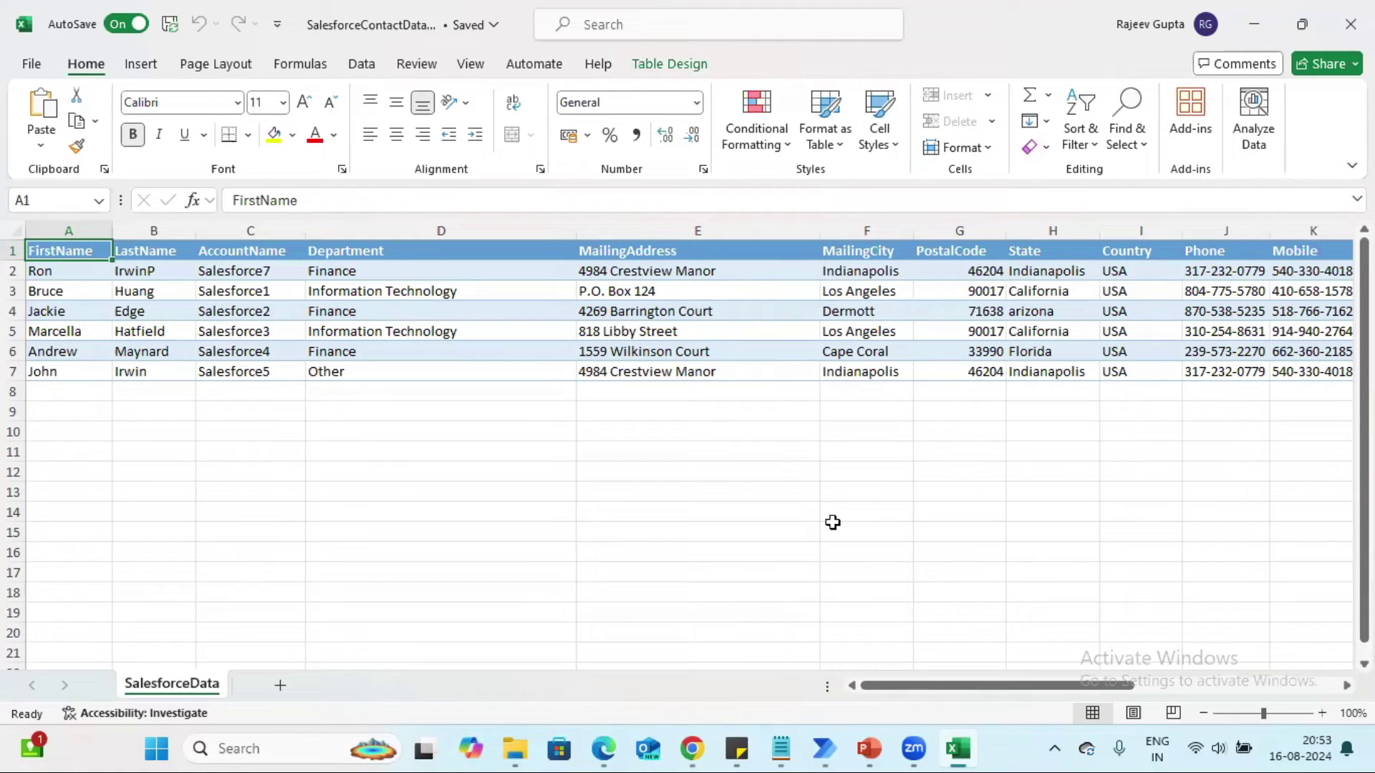
mouse_move(829, 750)
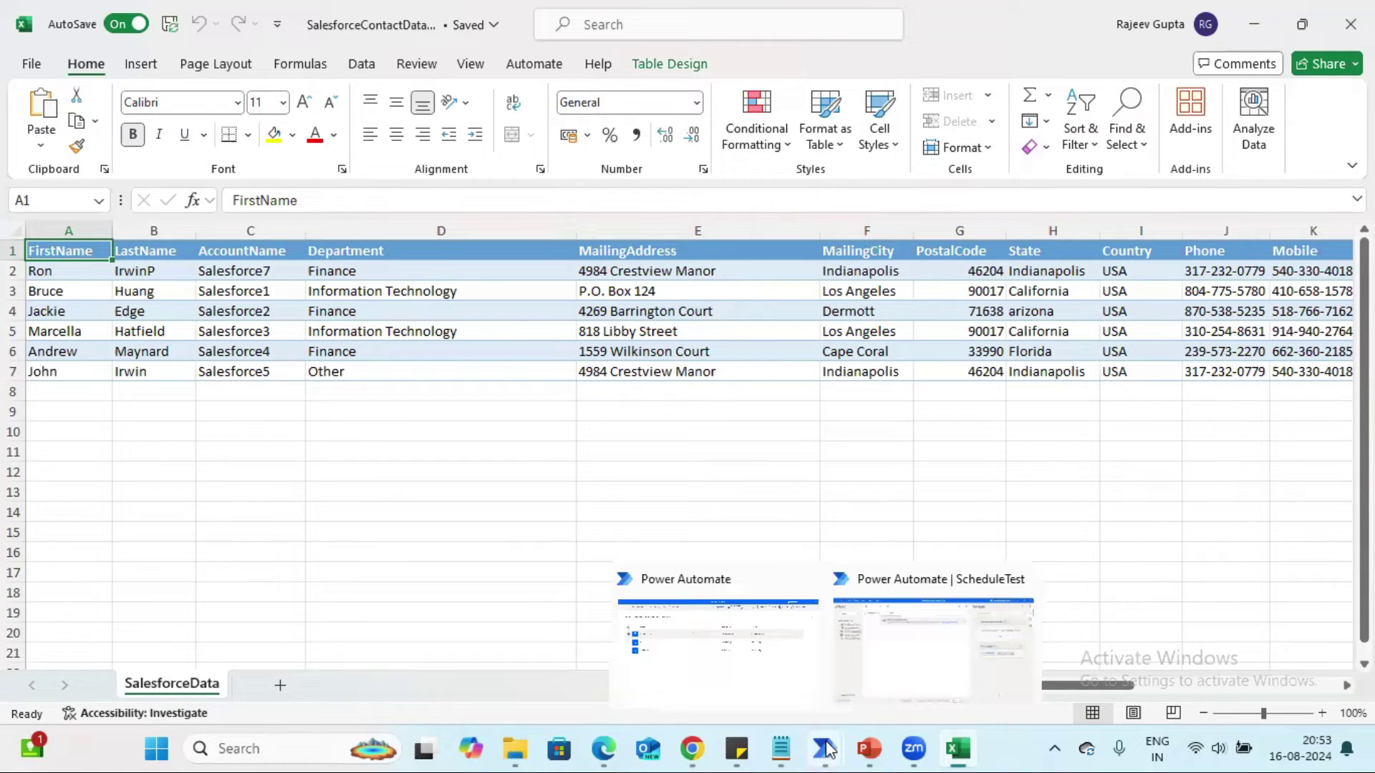
click(908, 647)
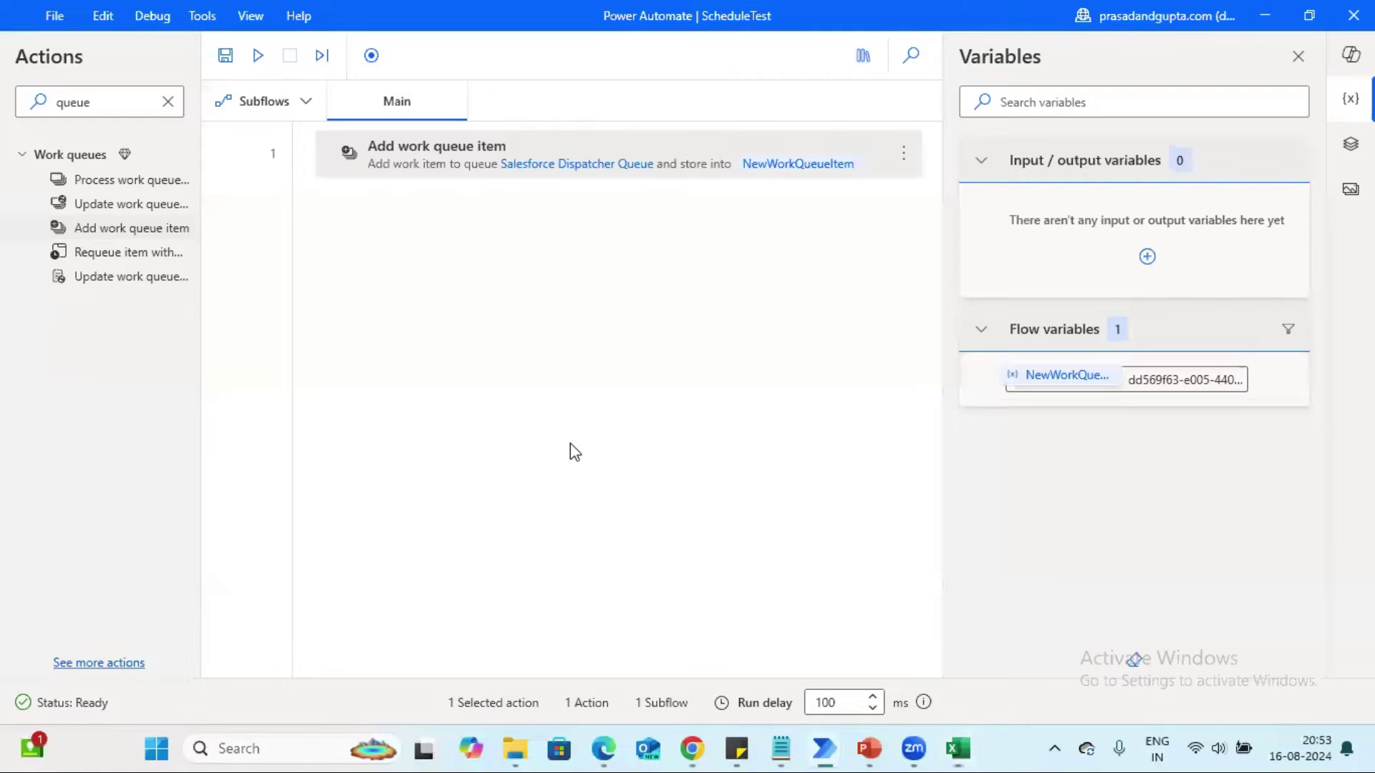
Step: Add a Launch Excel action below Add work queue item and set it to open the following document
click(168, 102)
text(excel)
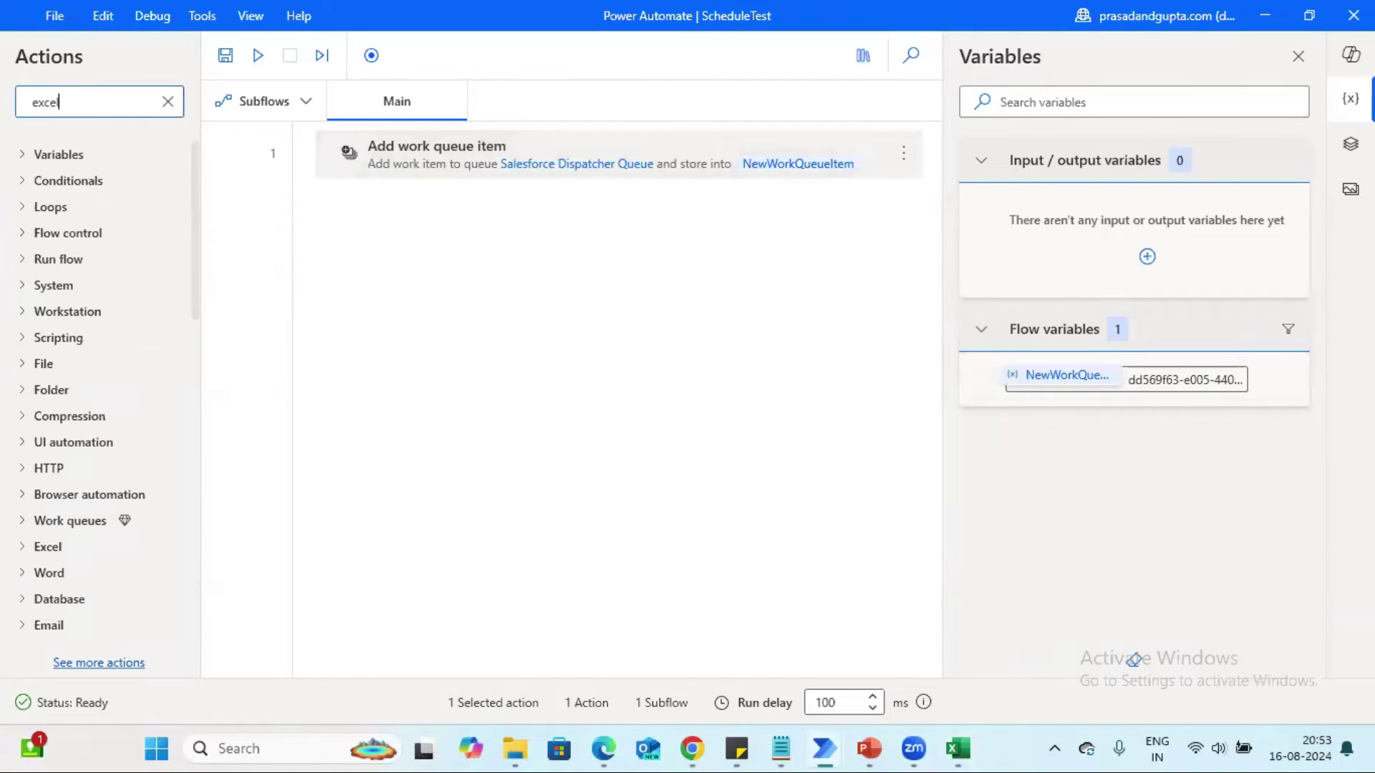
drag(194, 248, 197, 408)
drag(83, 360, 451, 286)
click(926, 281)
click(729, 336)
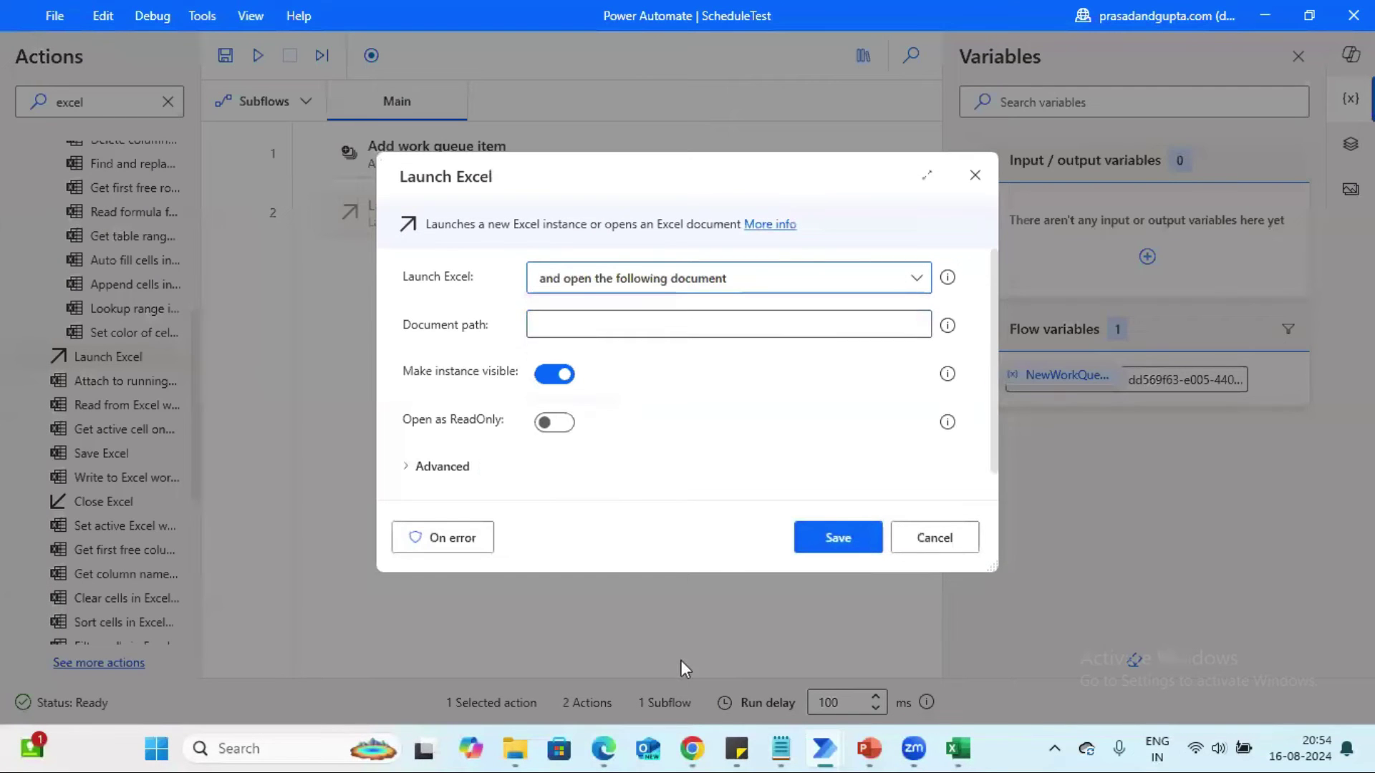
Step: Copy the path of SalesforceContactData.xlsx from the Salesforce folder in File Explorer and return to the Launch Excel settings
click(514, 749)
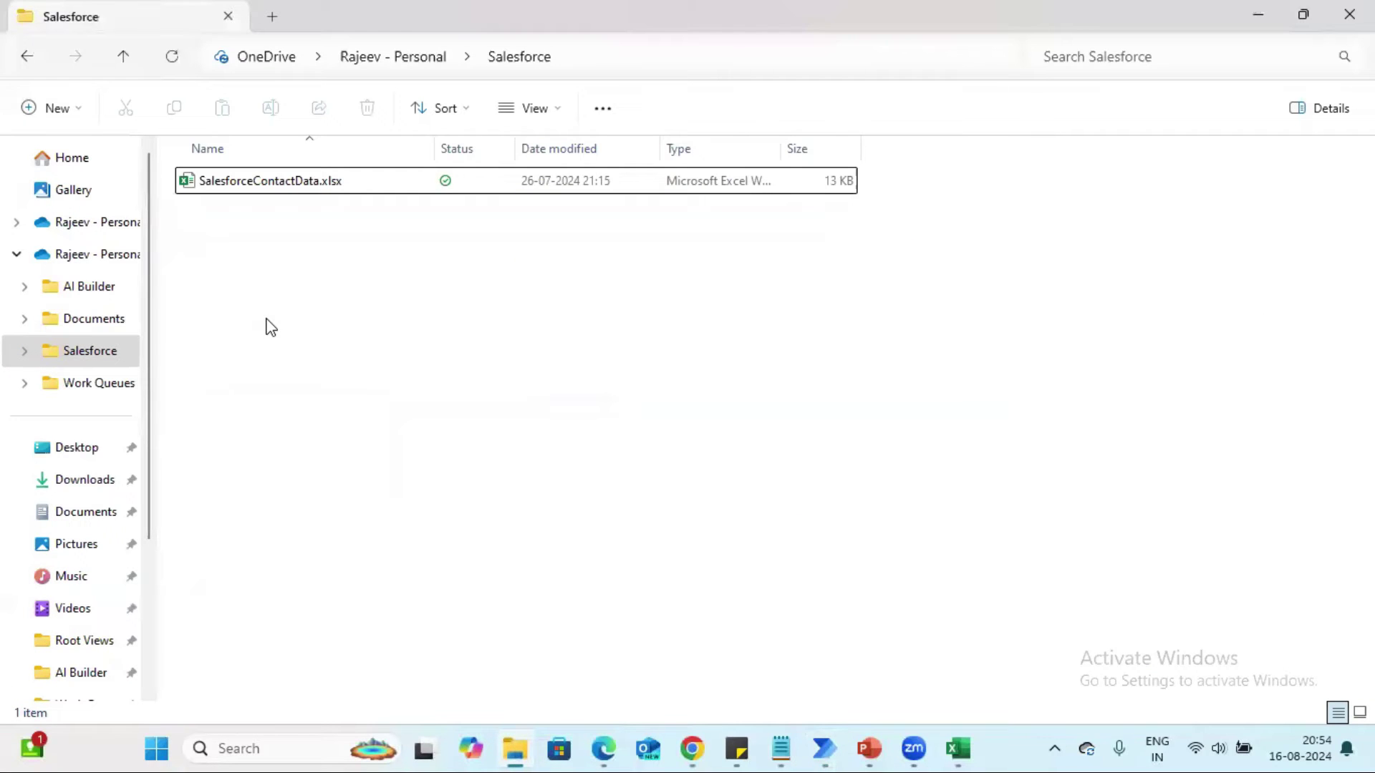
right_click(213, 181)
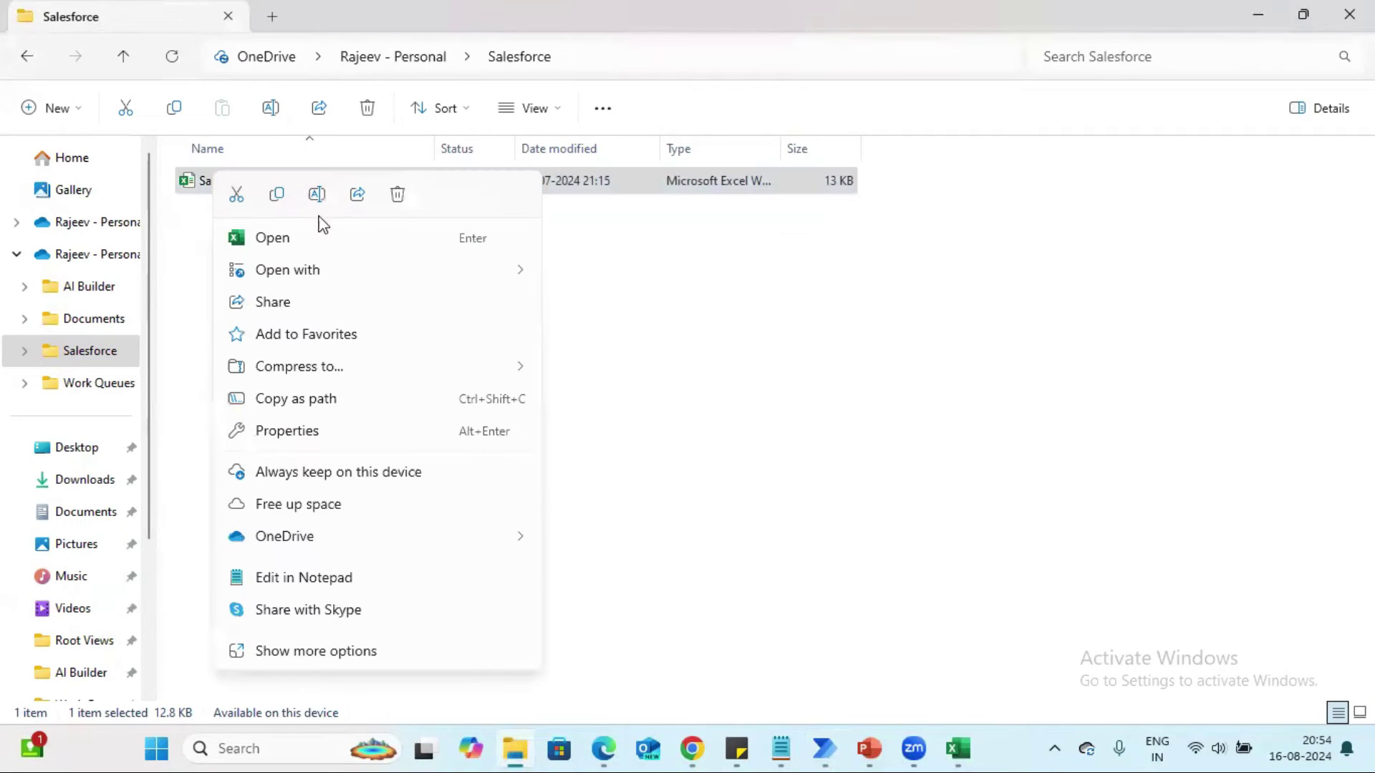
click(308, 399)
key(alt+Tab)
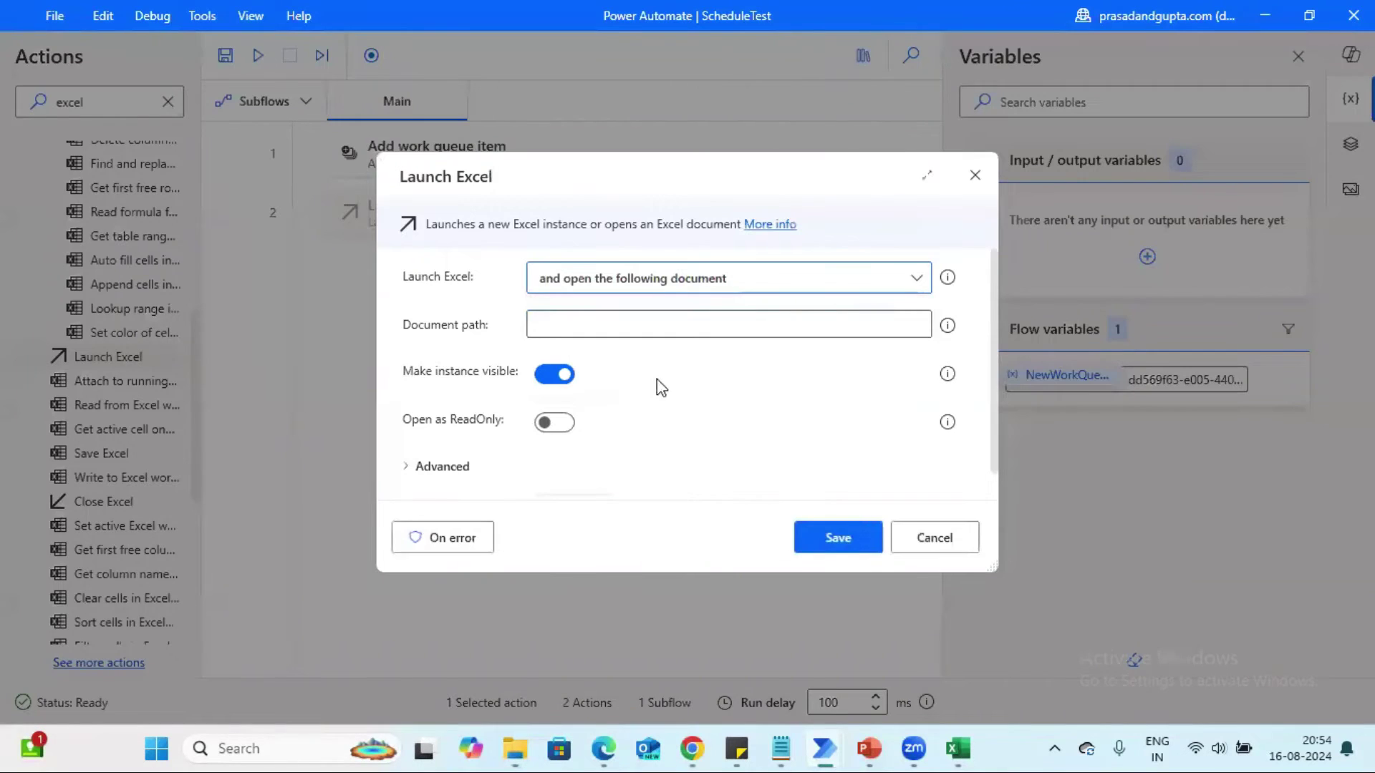
Step: Set the document path to C:\Users\user\OneDrive\Salesforce\SalesforceContactData.xlsx without quotes, turn off instance visibility and save the Launch Excel action
click(592, 323)
text("C:\Users\User\OneDrive\Salesforce\SalesforceContactData.xlsx")
key(Home)
key(Delete)
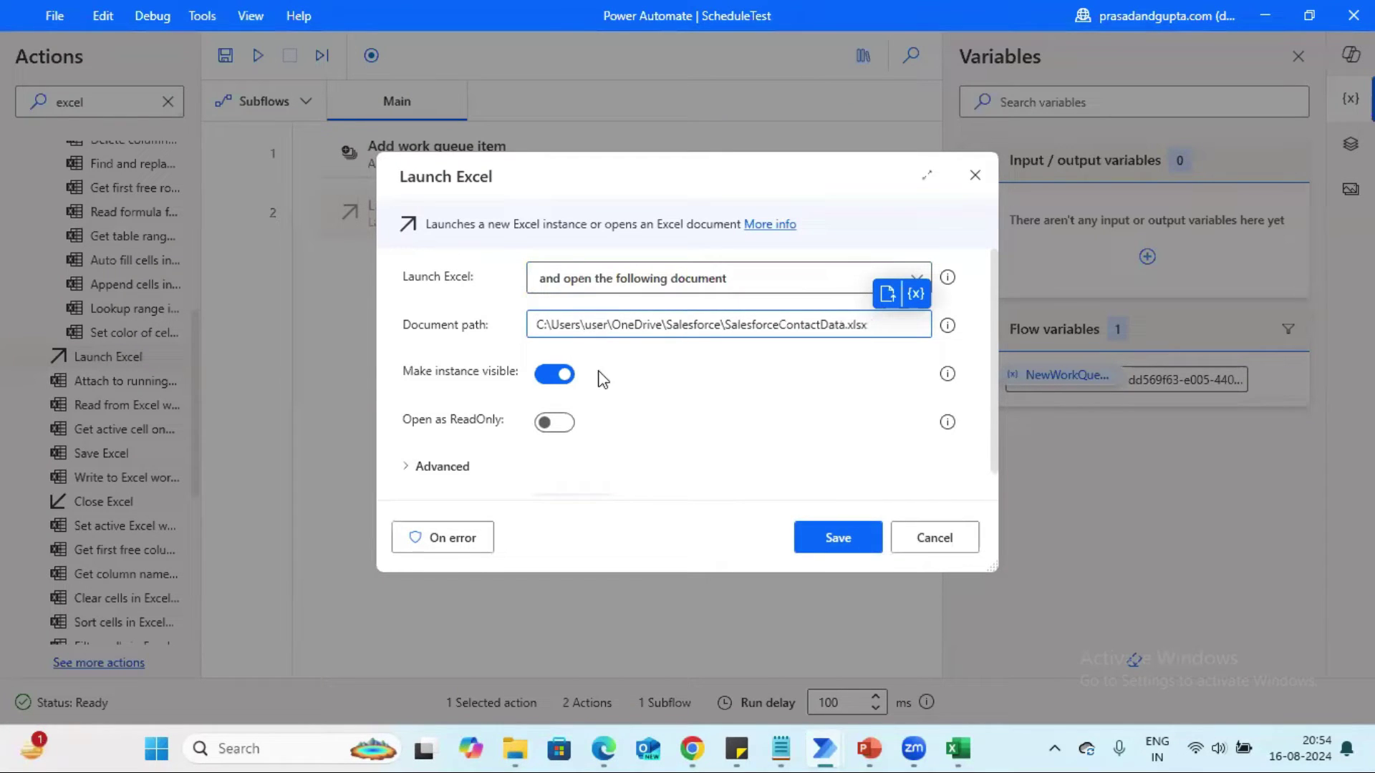
click(556, 374)
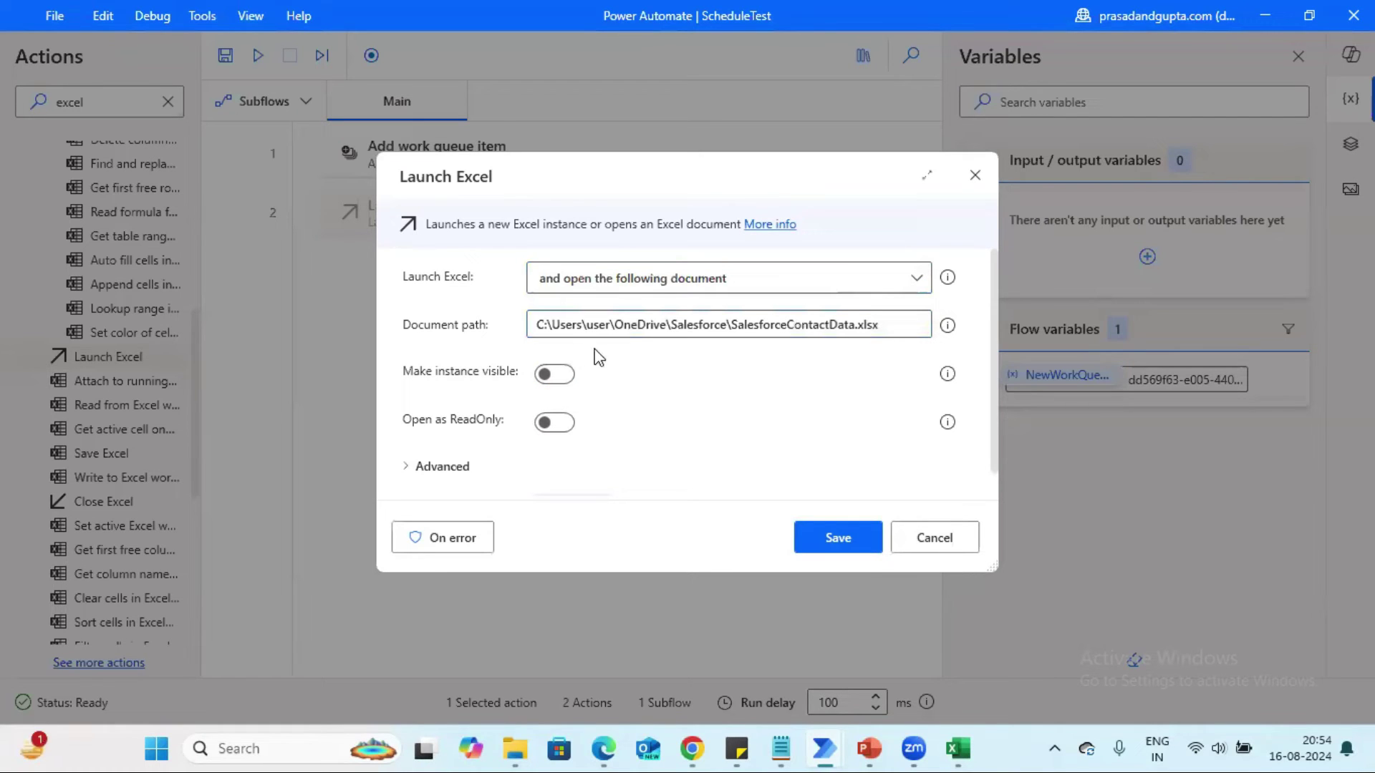
click(836, 540)
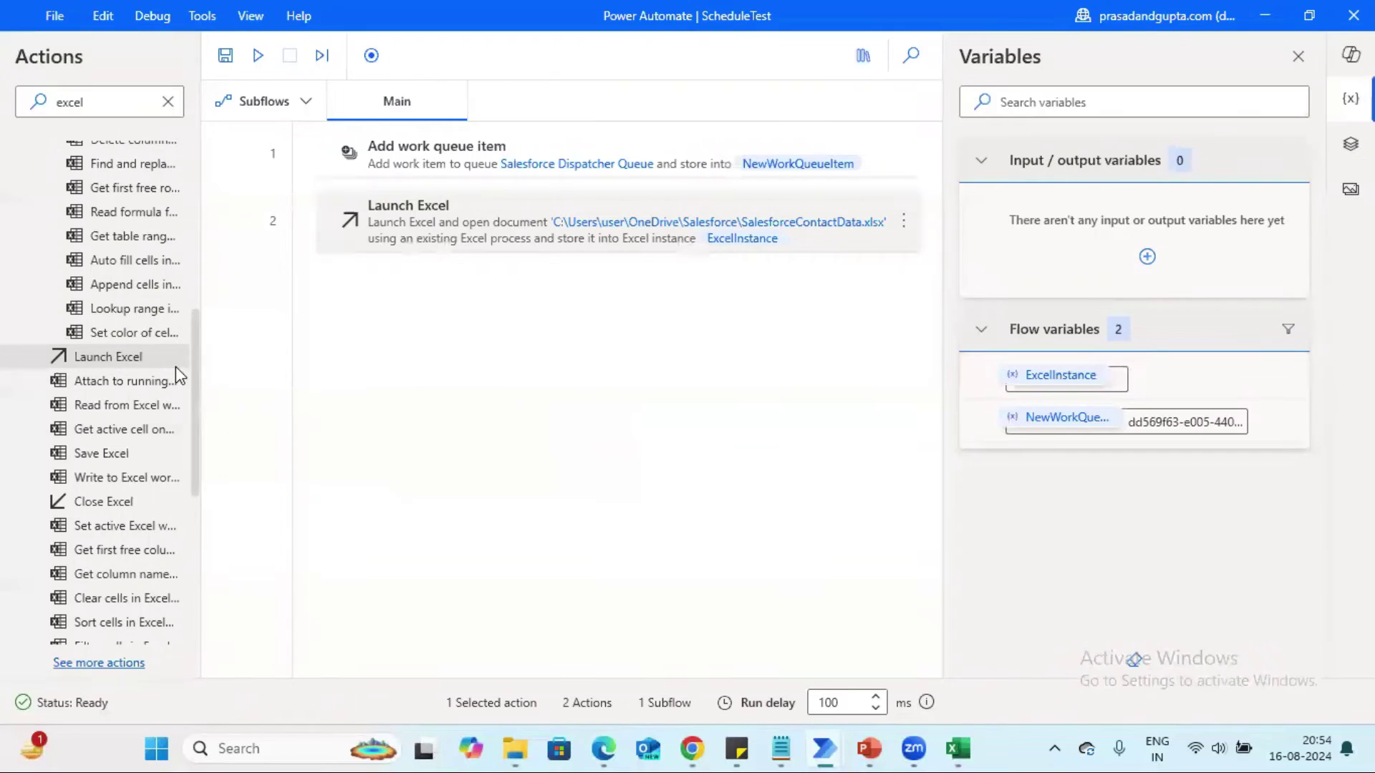
Step: Add a Read from Excel worksheet action retrieving all available values from the worksheet, with the first line as column names
drag(123, 408, 537, 301)
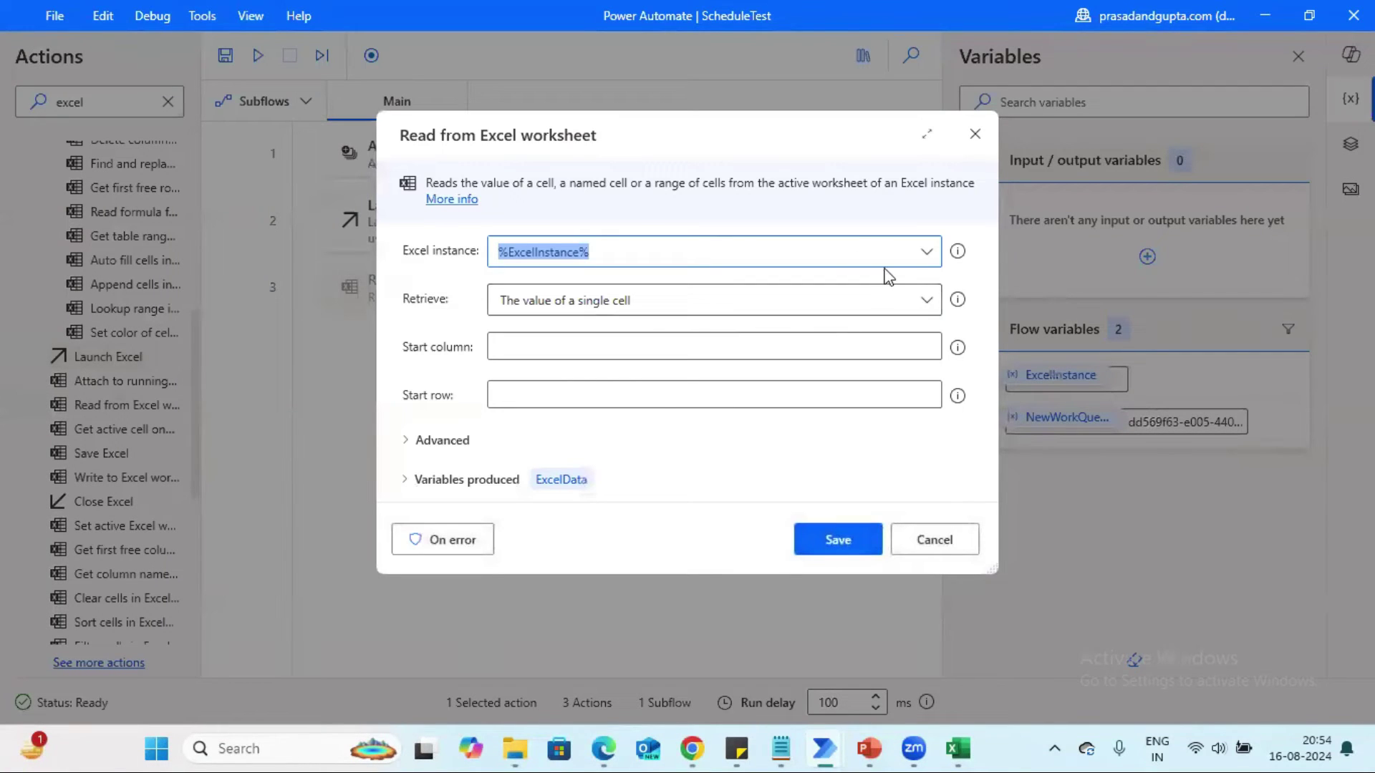
click(927, 301)
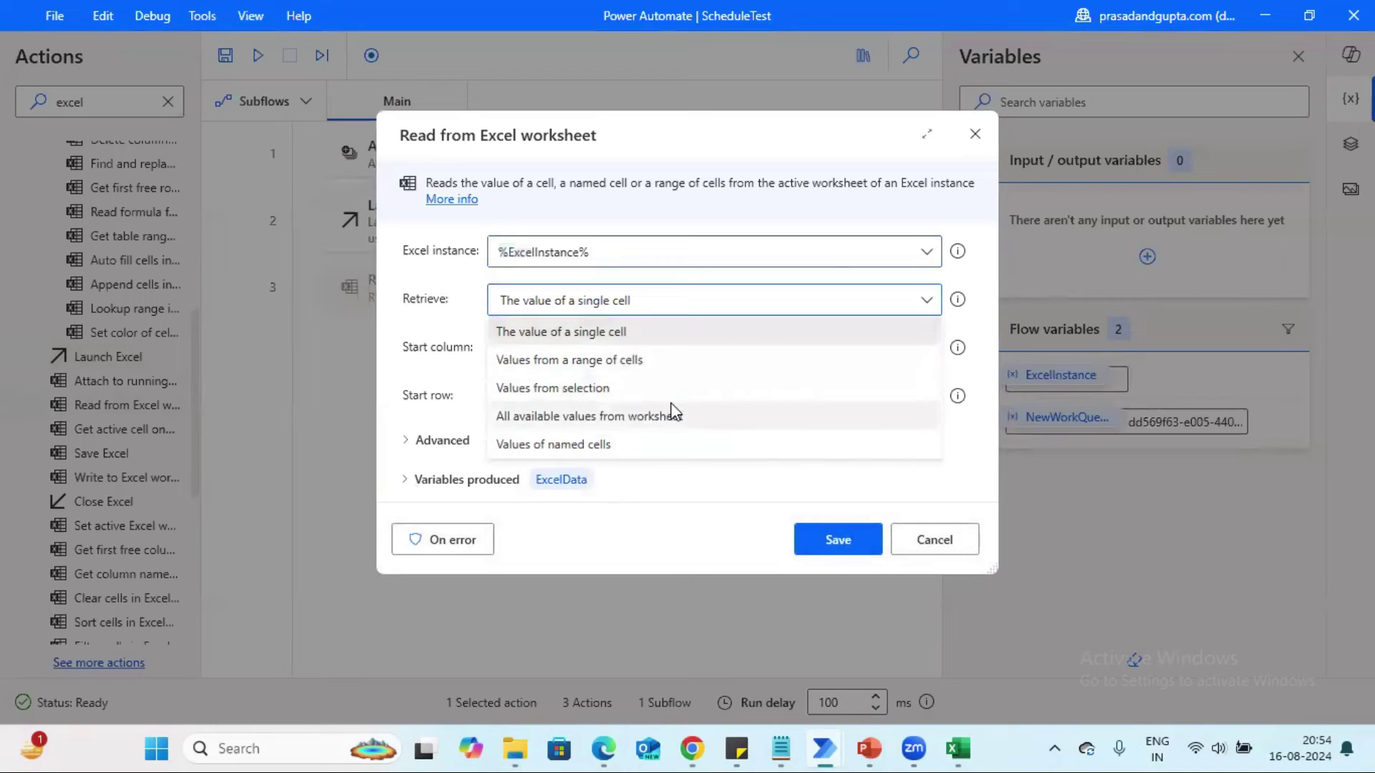
click(674, 416)
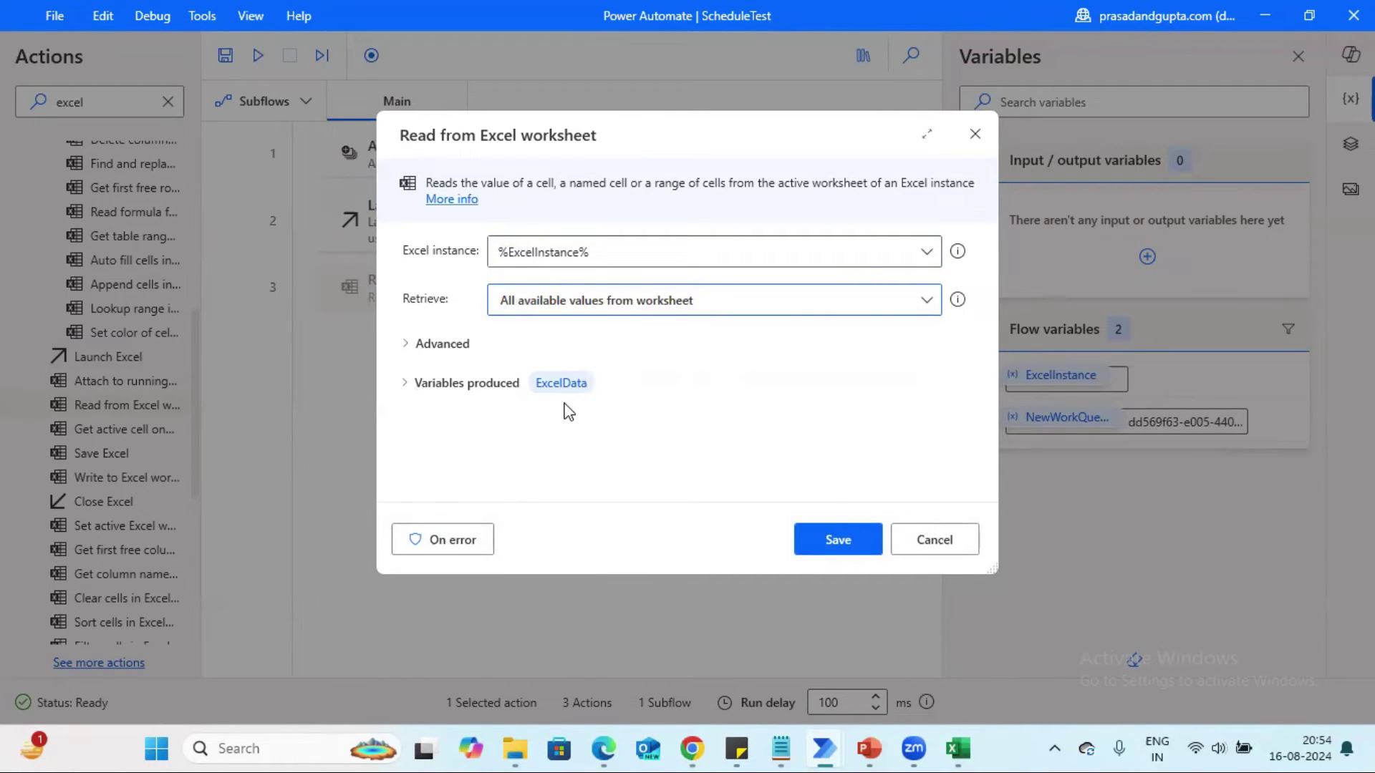
click(414, 347)
click(640, 440)
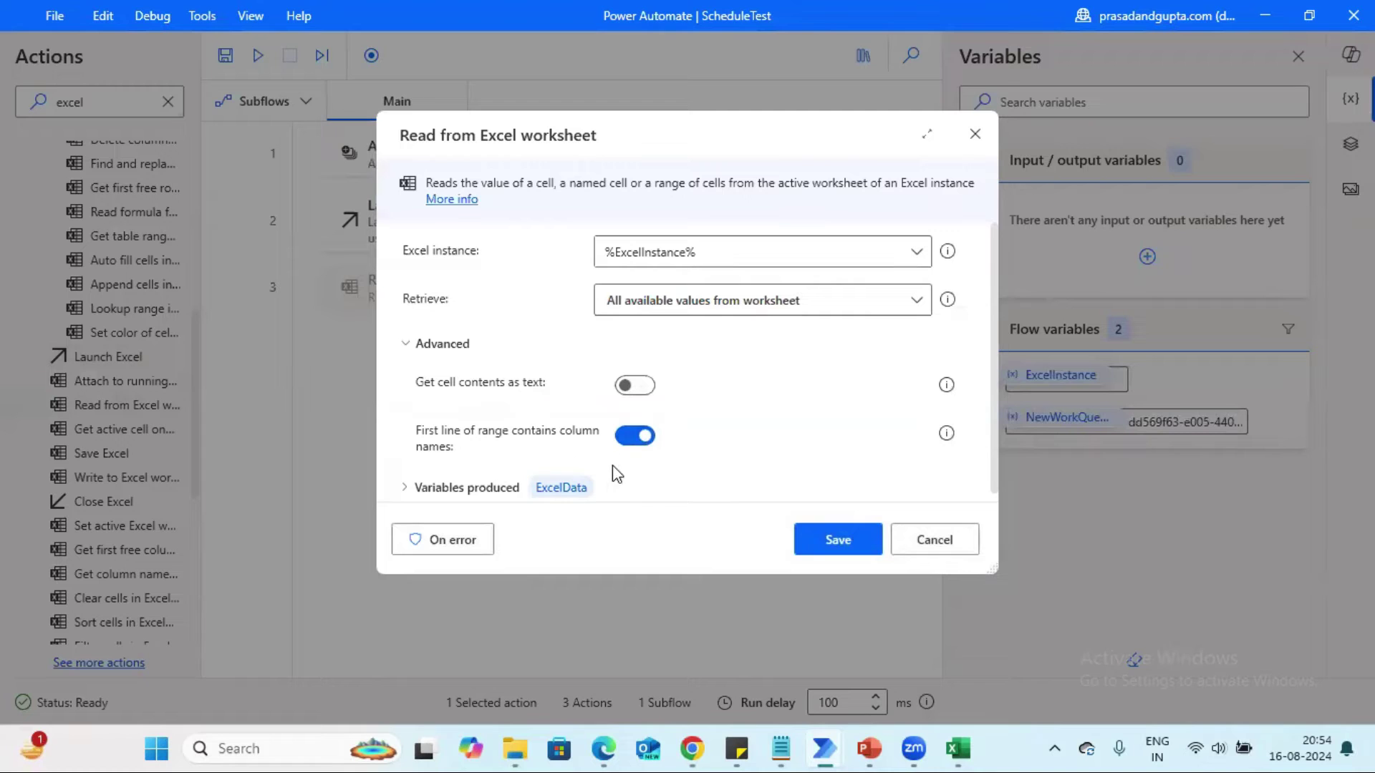
click(852, 542)
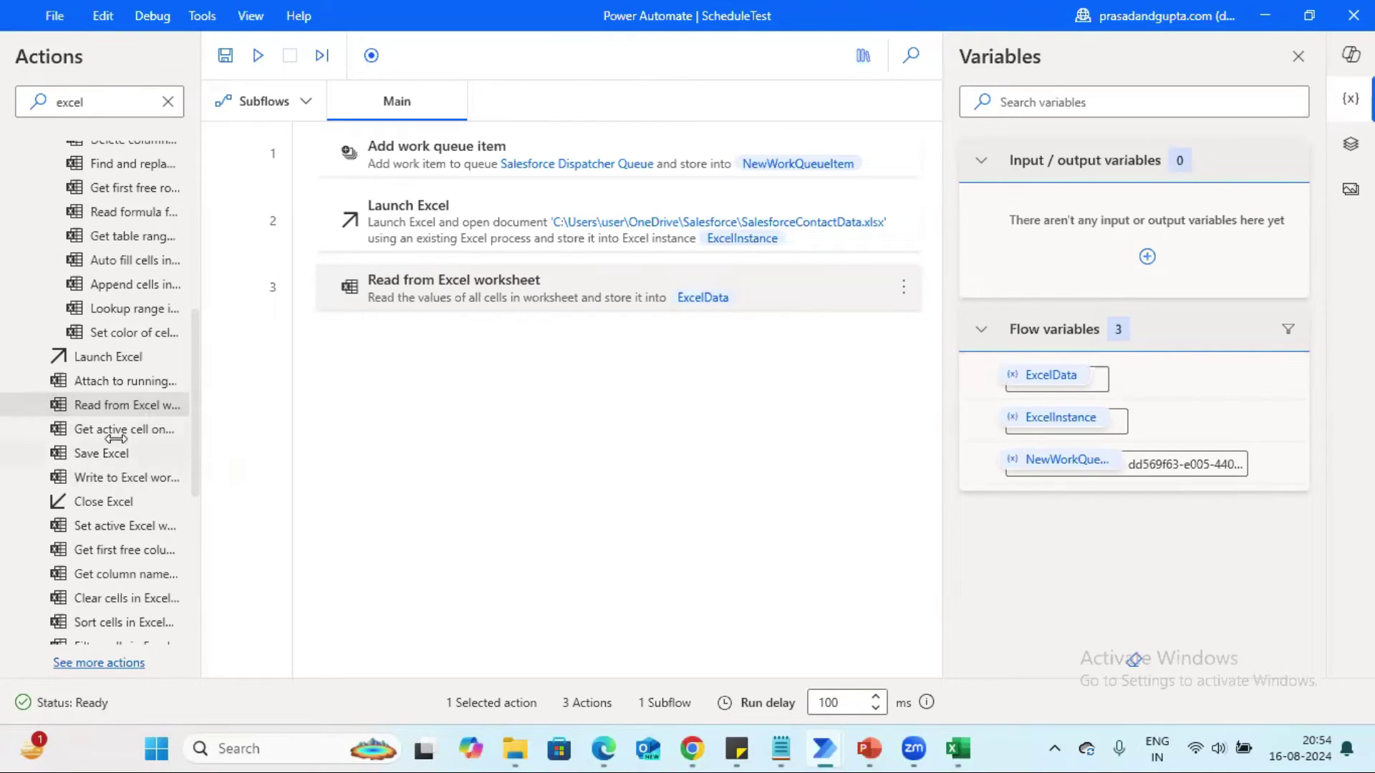
Step: Add a Close Excel action for the Excel instance after the Read from Excel worksheet action
drag(100, 502, 427, 400)
click(835, 537)
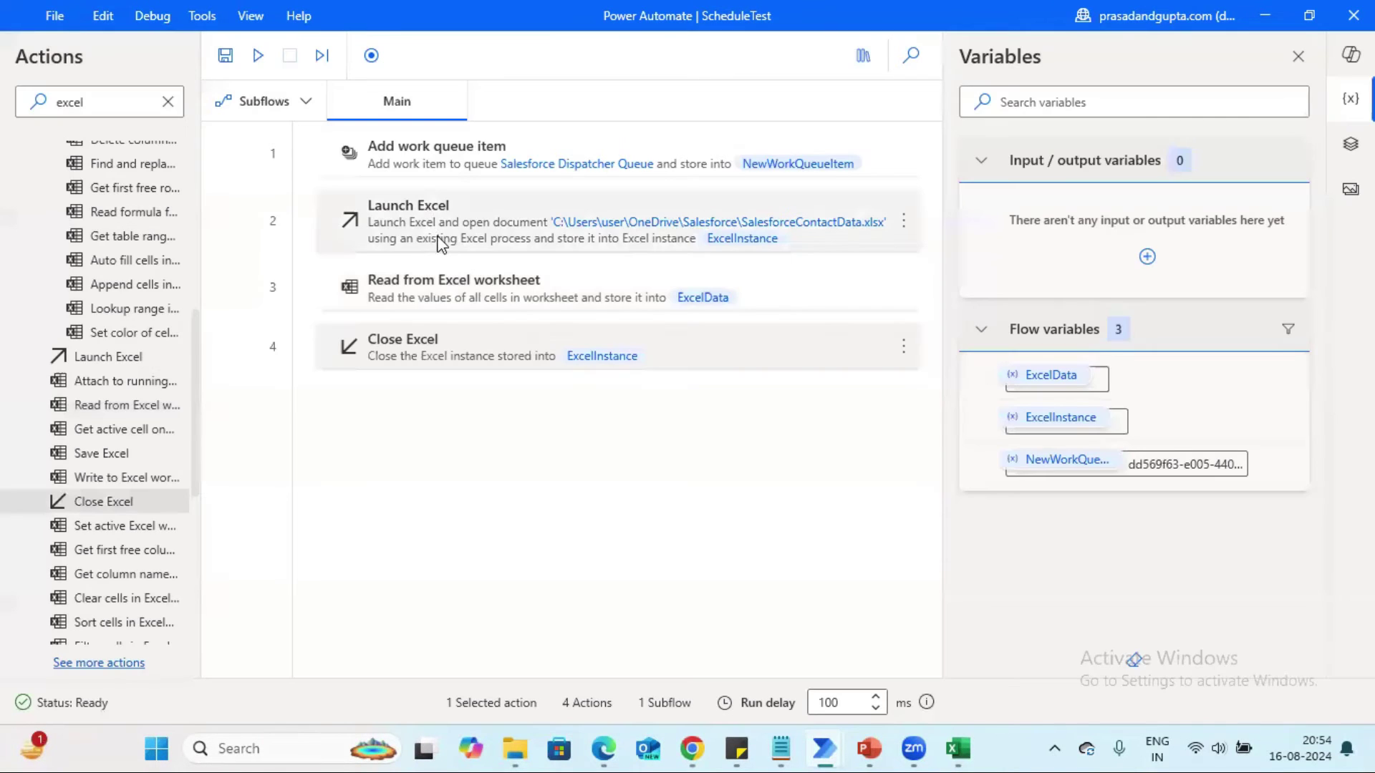
click(600, 274)
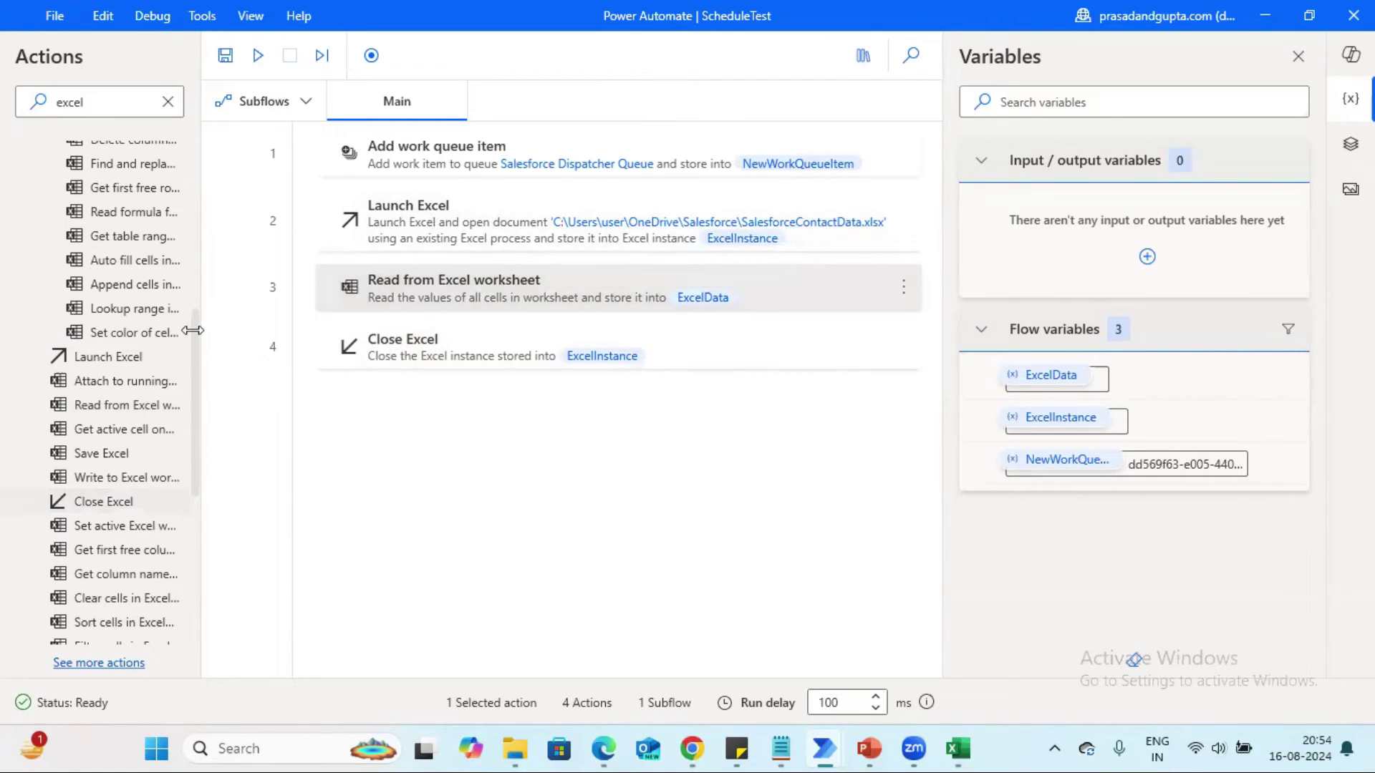
Step: Add a For each loop iterating over %ExcelData% between the Read from Excel worksheet and Close Excel actions
drag(195, 335, 195, 171)
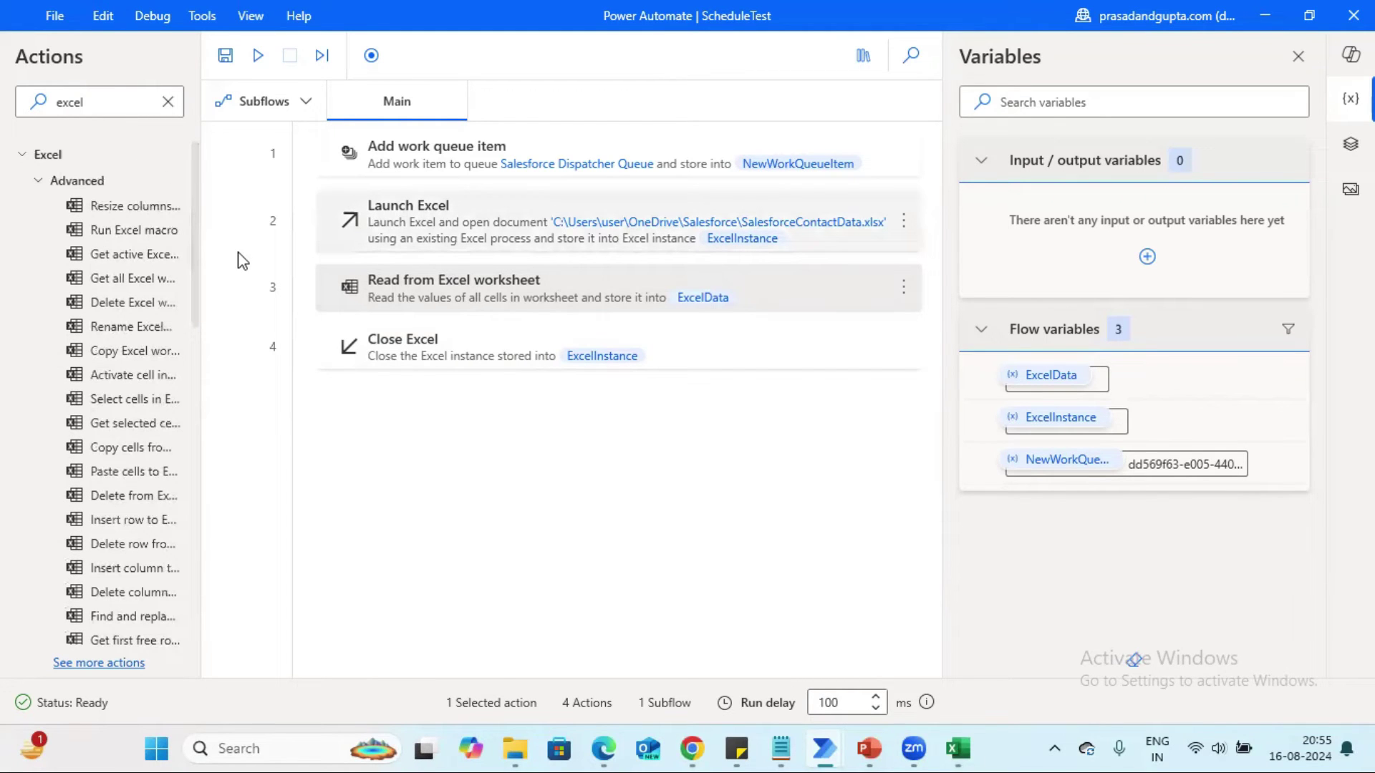
click(167, 102)
text(loop)
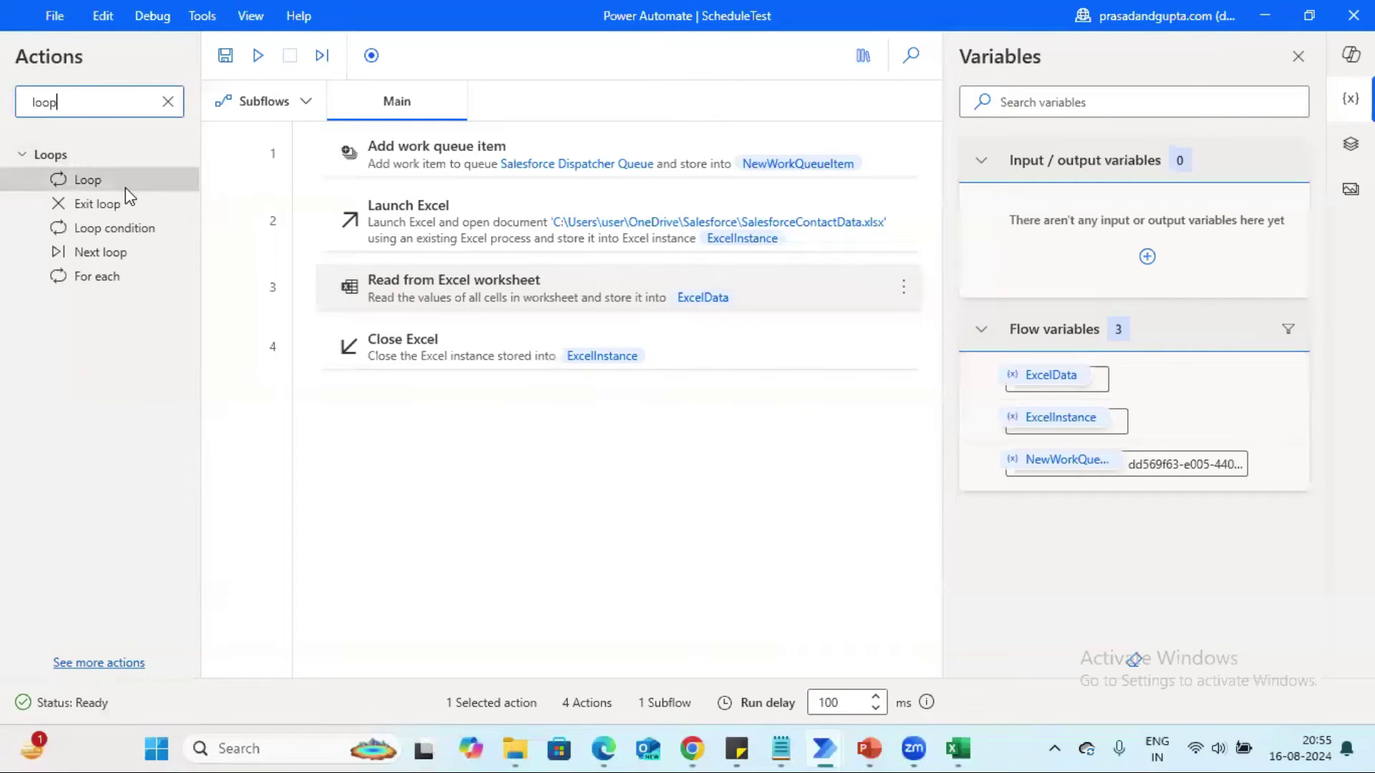
drag(92, 276, 494, 331)
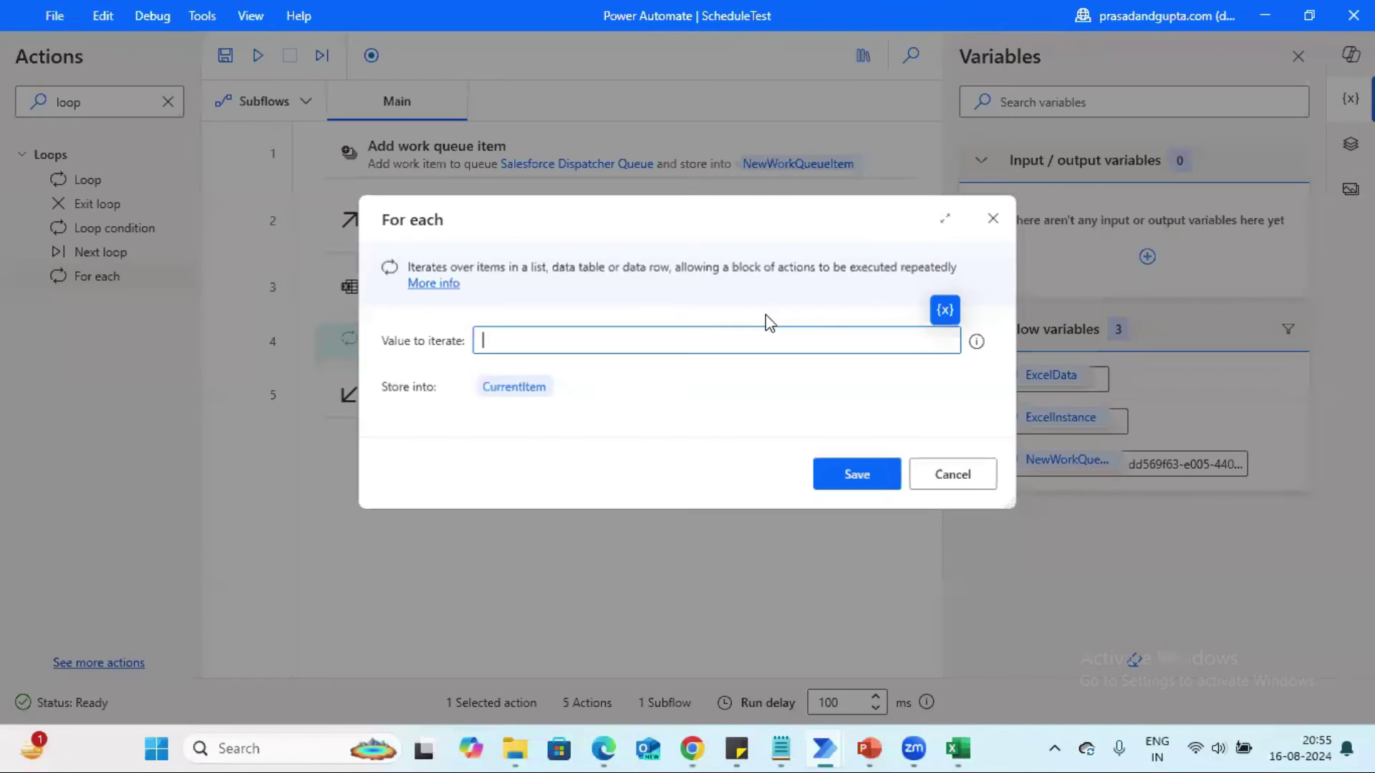
click(946, 310)
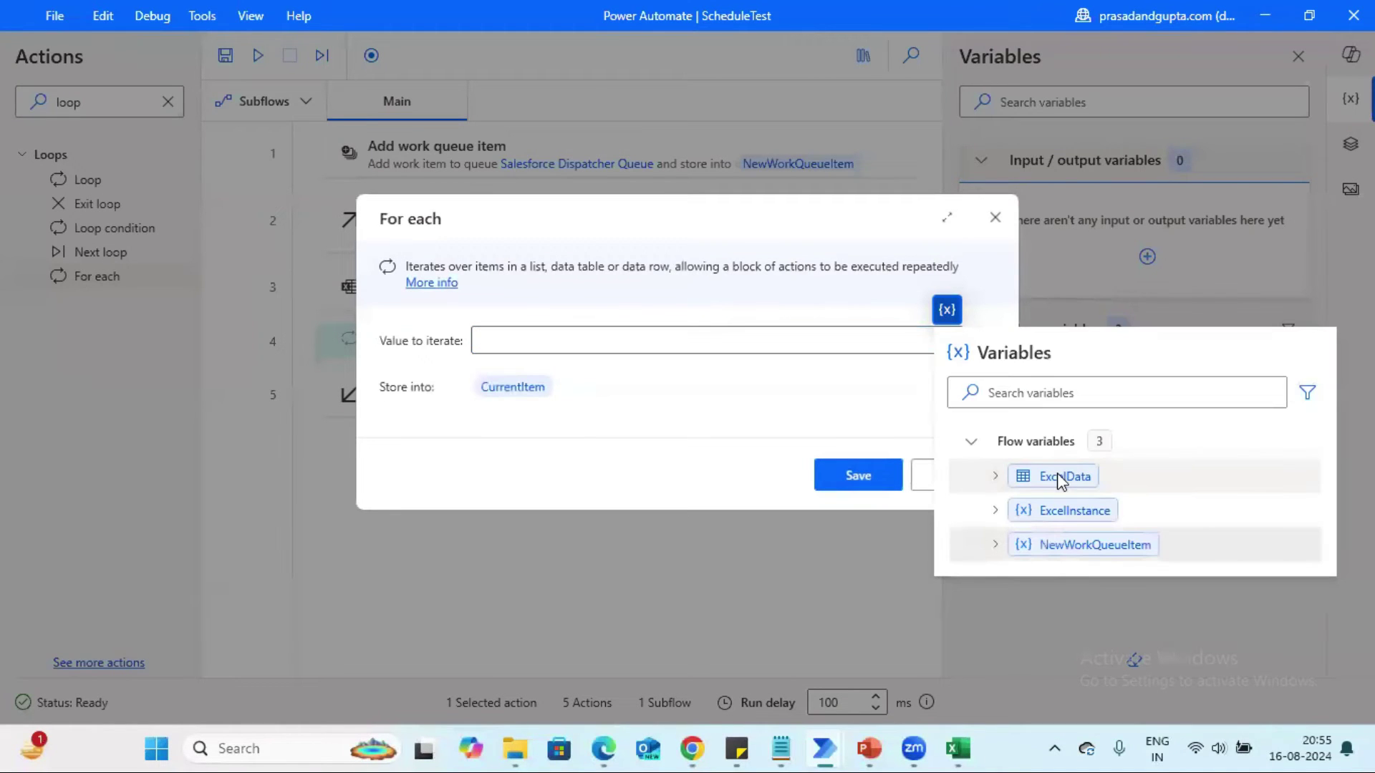
click(1058, 475)
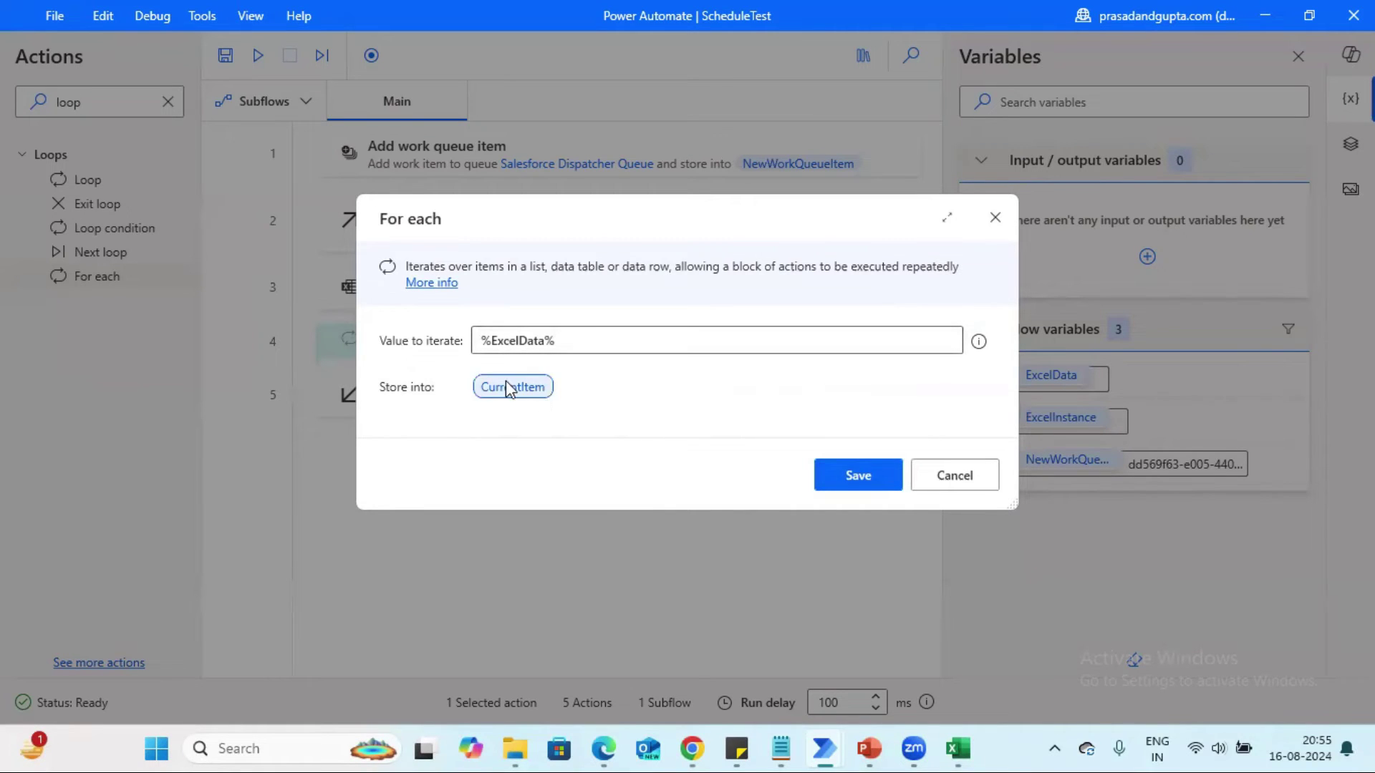
click(843, 478)
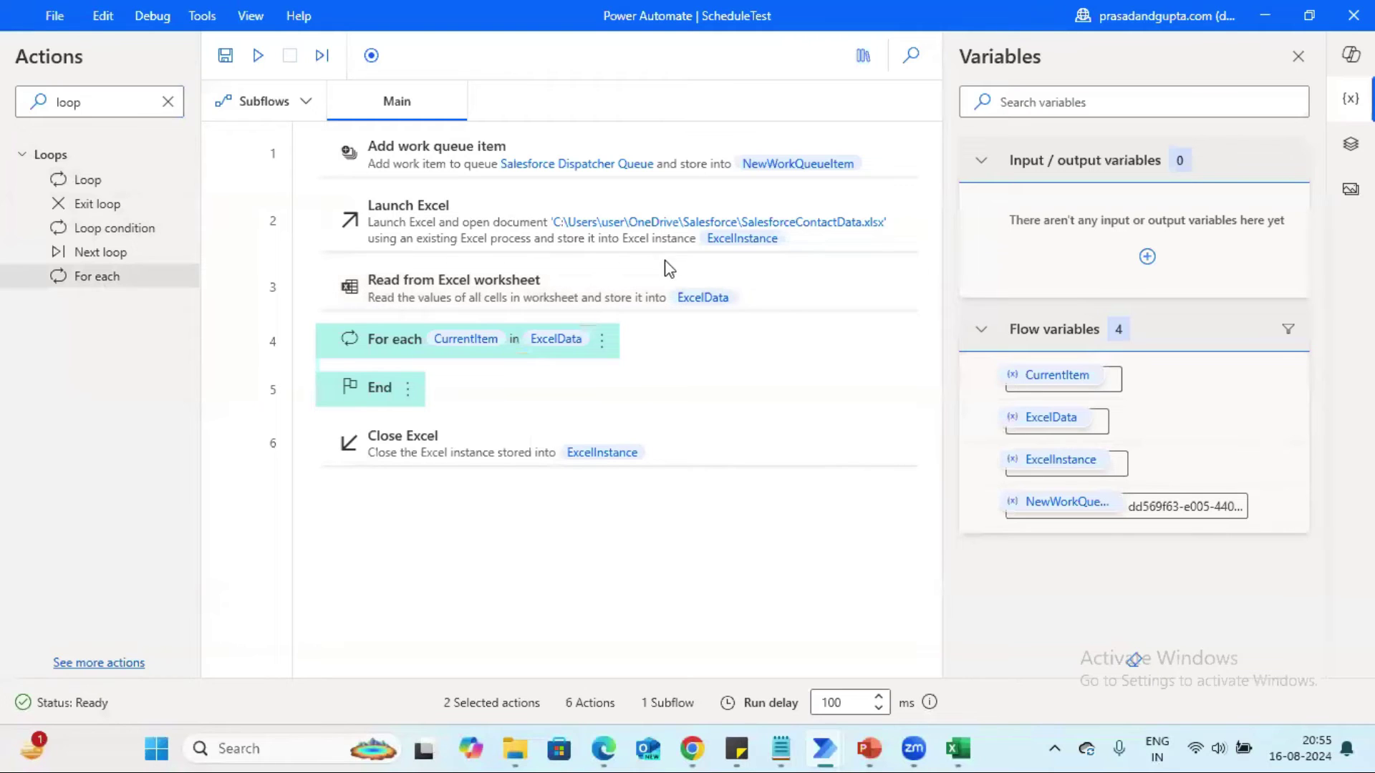
Step: Move the Add work queue item action inside the For each loop and open it for editing
drag(609, 140, 655, 372)
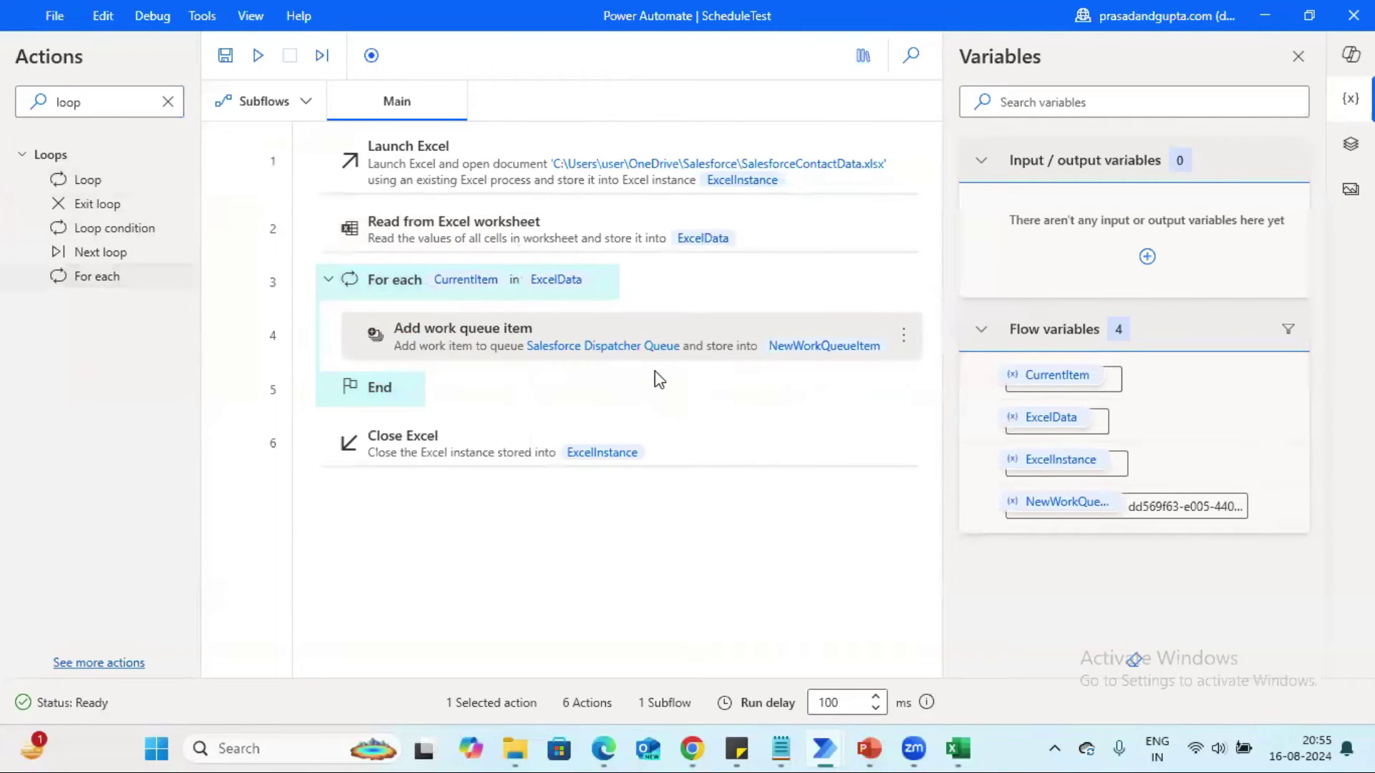
double_click(630, 323)
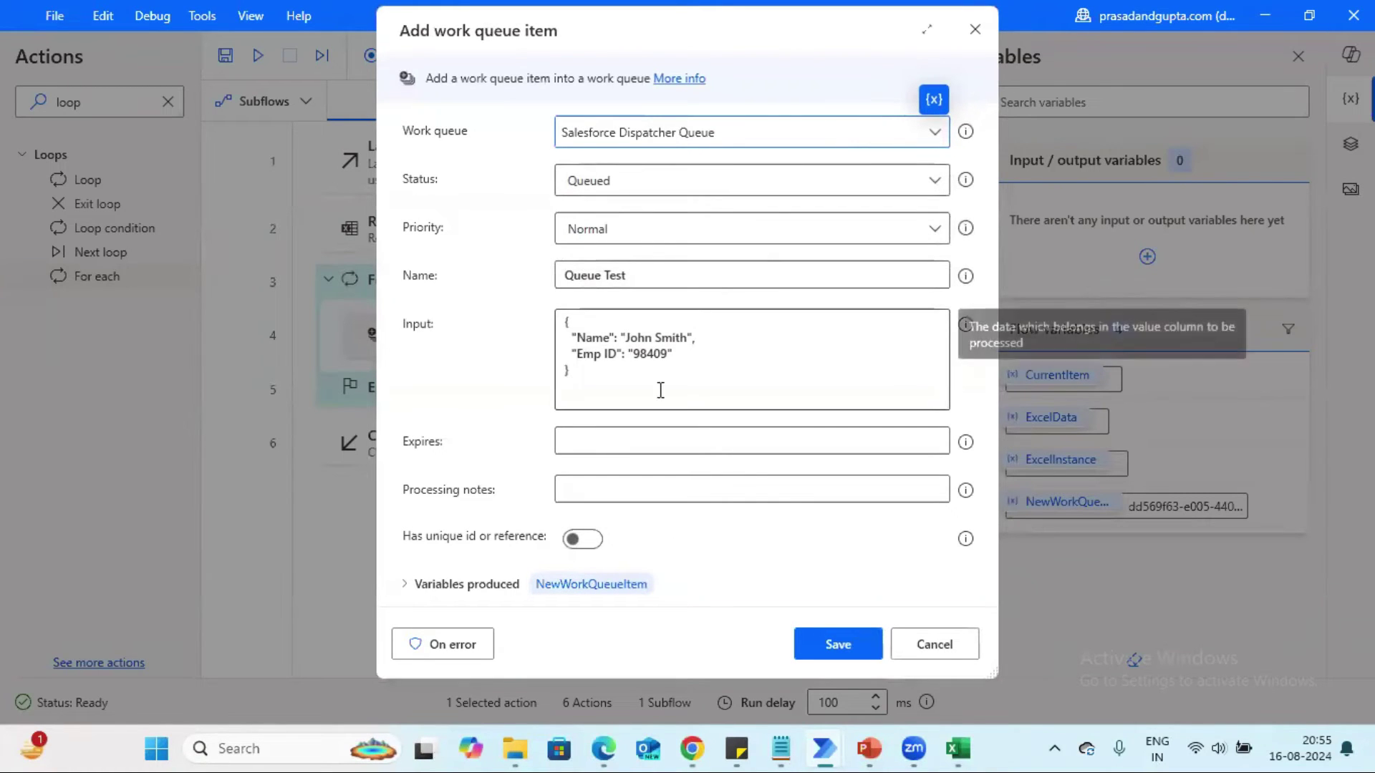
Step: Copy the FirstName header from the contact workbook and replace the "Name" key in the action's JSON input with it
click(960, 748)
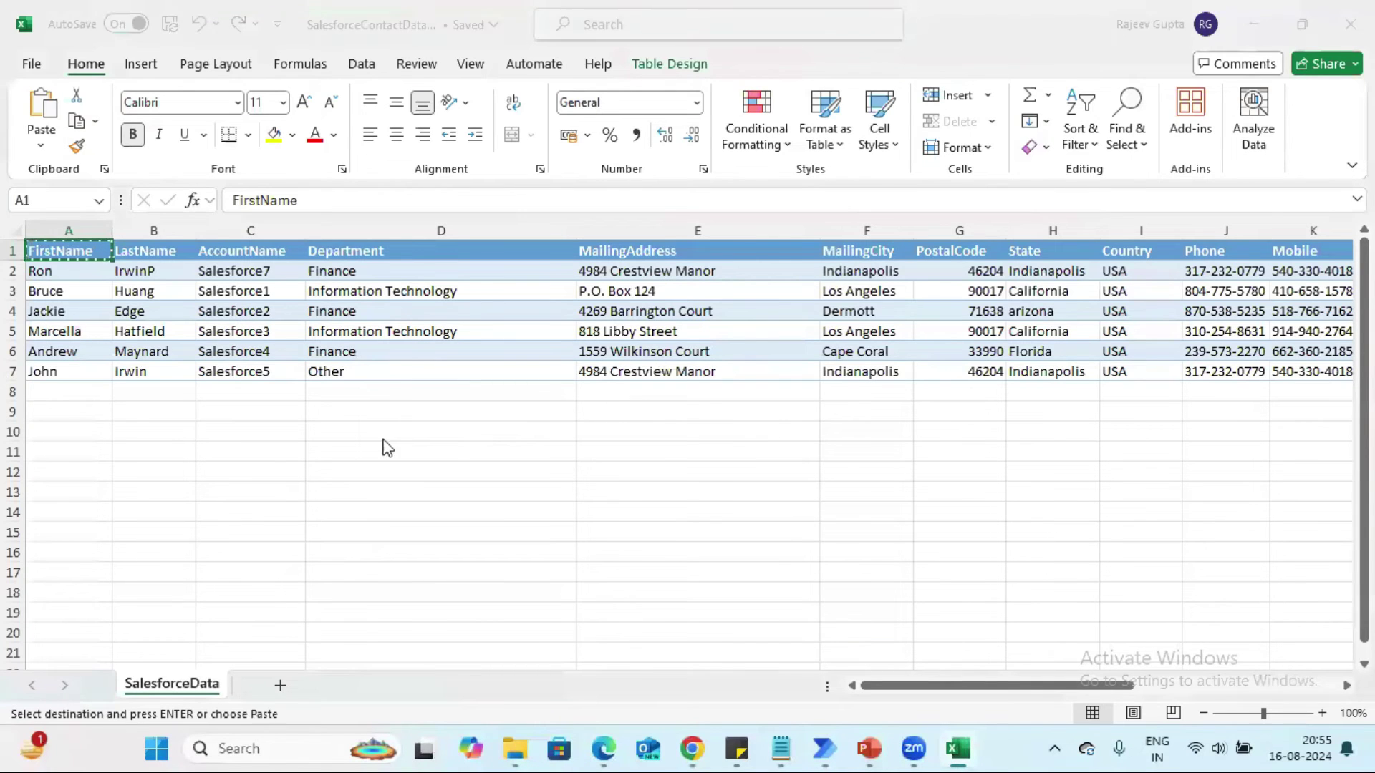
key(alt+Tab)
double_click(585, 338)
text(FirstName)
key(Right)
key(Right)
key(Right)
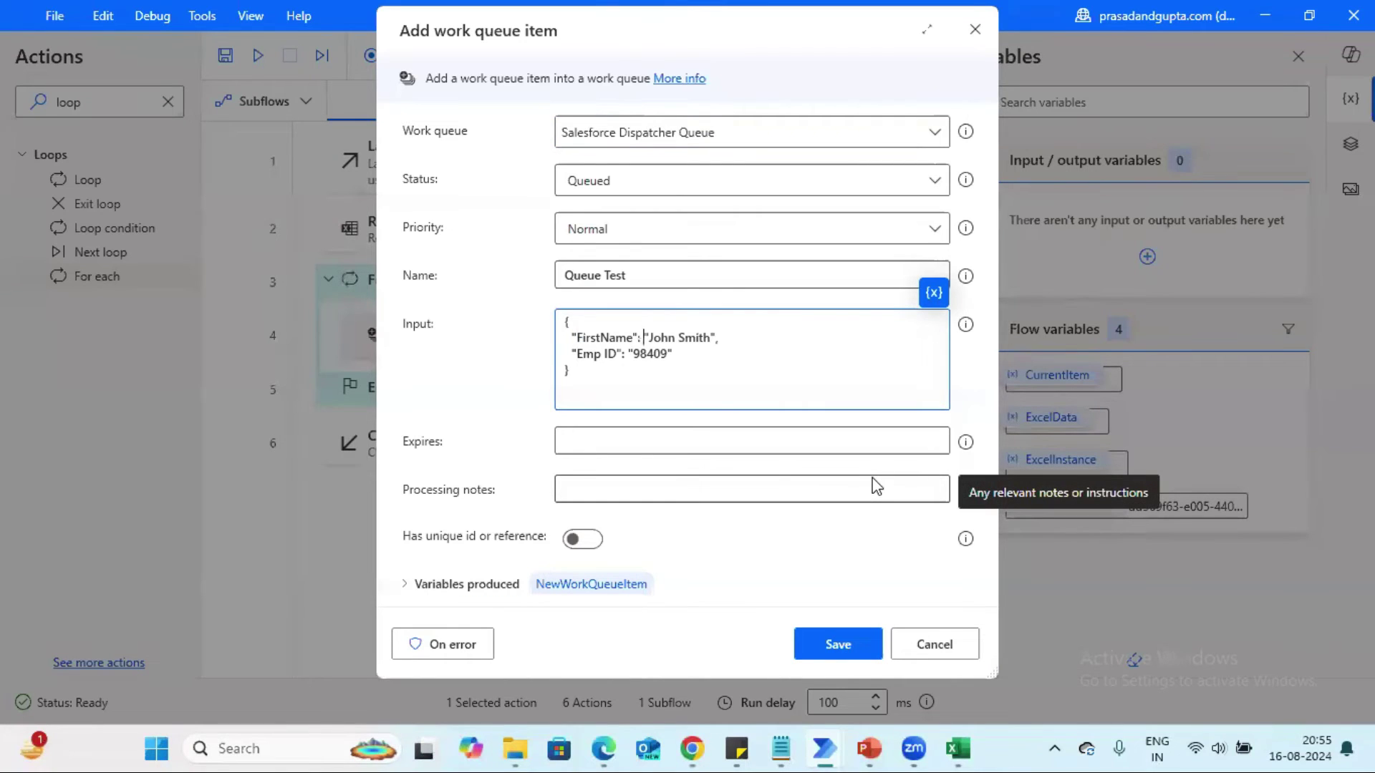
Step: Replace the sample FirstName value in the action's JSON input with %CurrentItem[0]%
key(shift+Right)
key(shift+Right)
key(shift+Right)
key(shift+Right)
key(shift+Right)
key(shift+Right)
key(shift+Right)
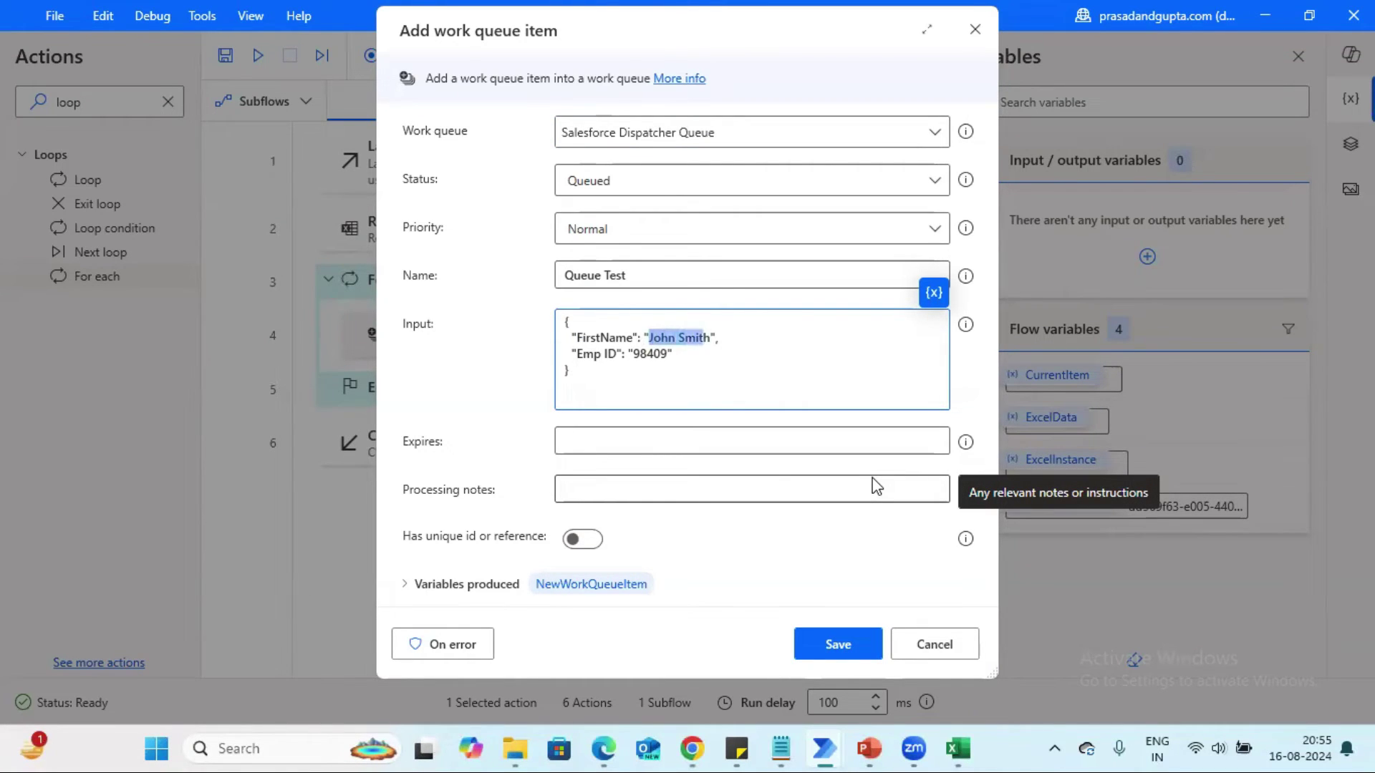
key(BackSpace)
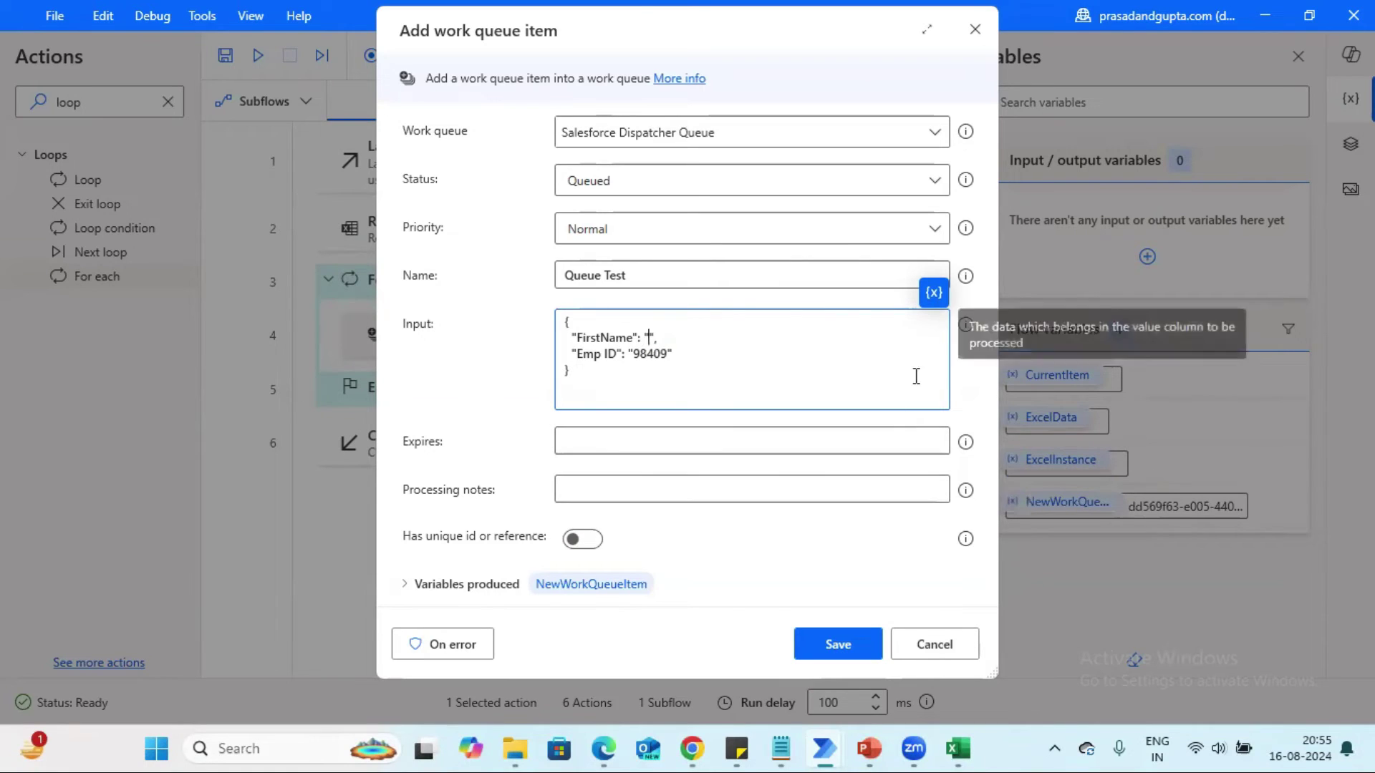
click(932, 293)
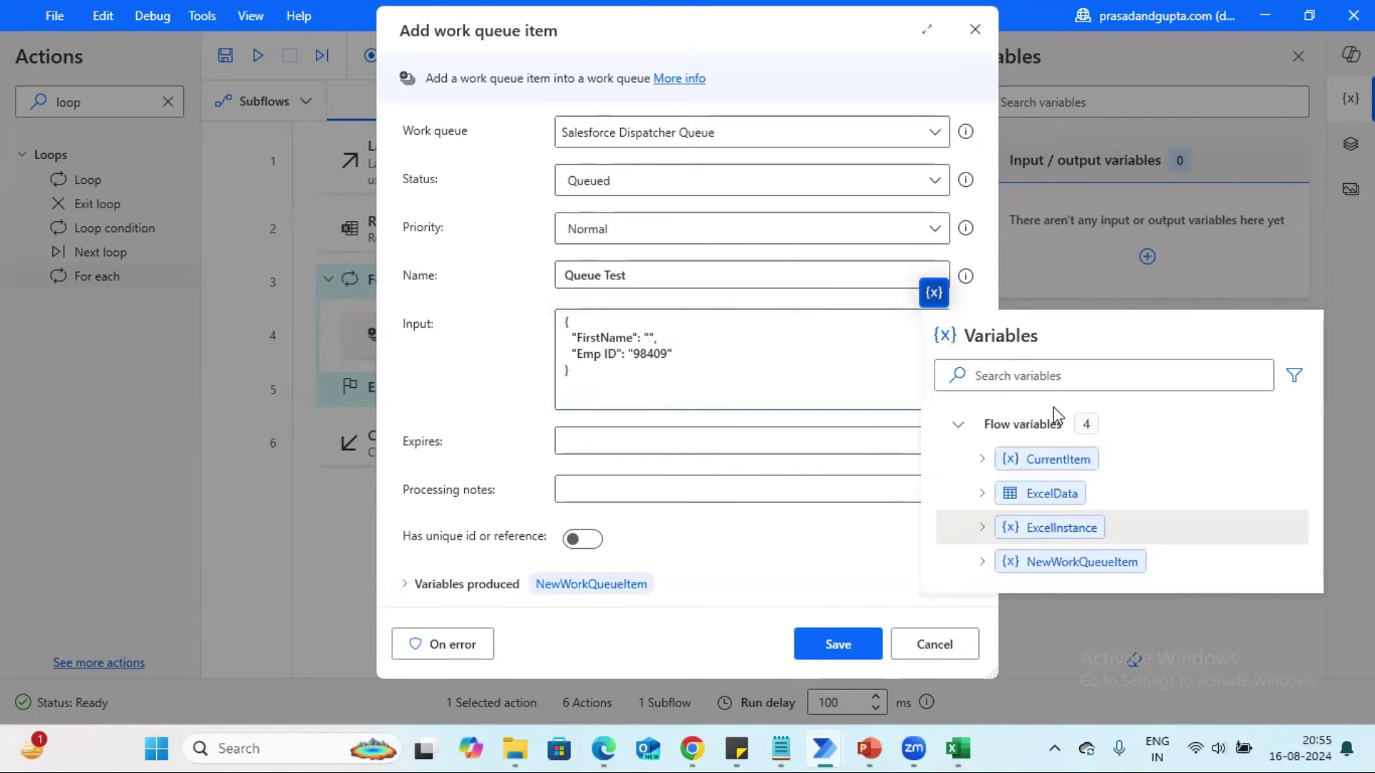
double_click(1052, 460)
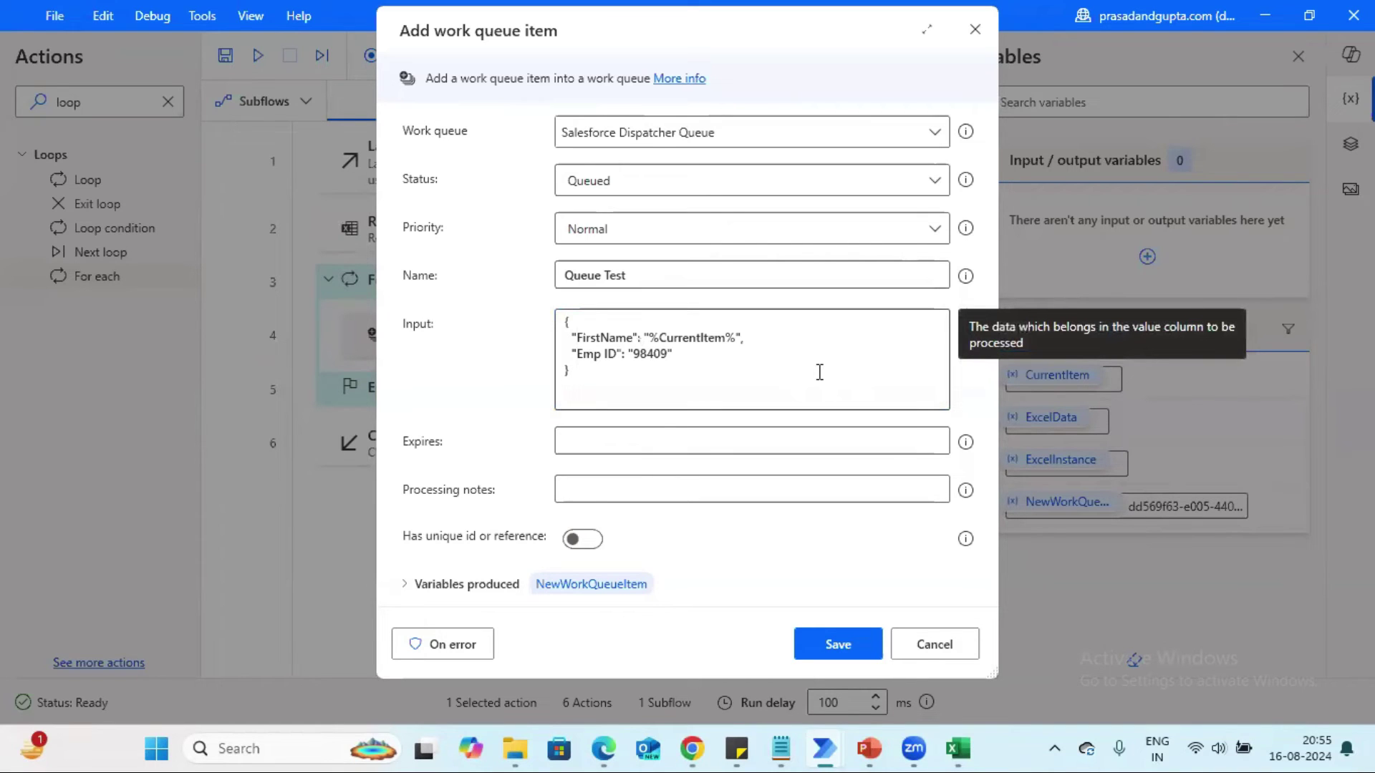
click(730, 338)
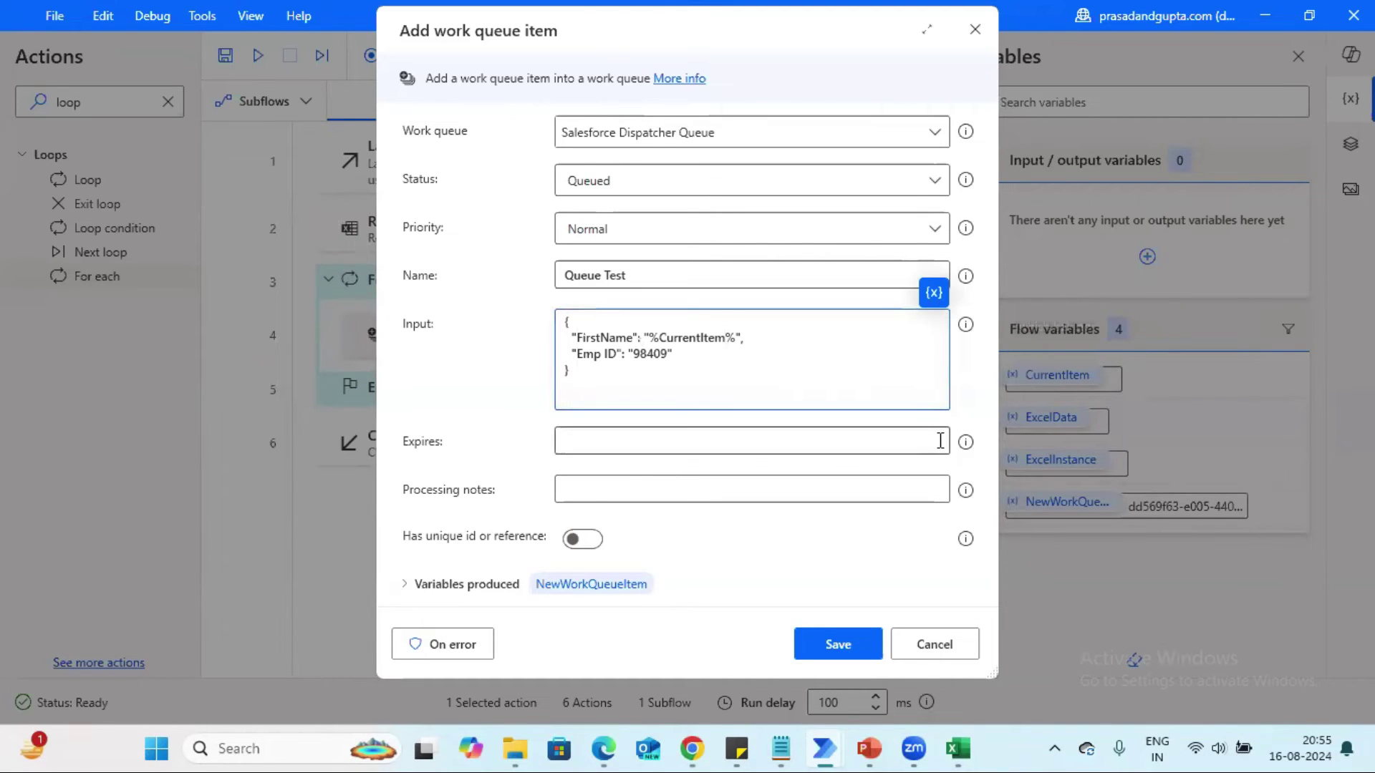
text([])
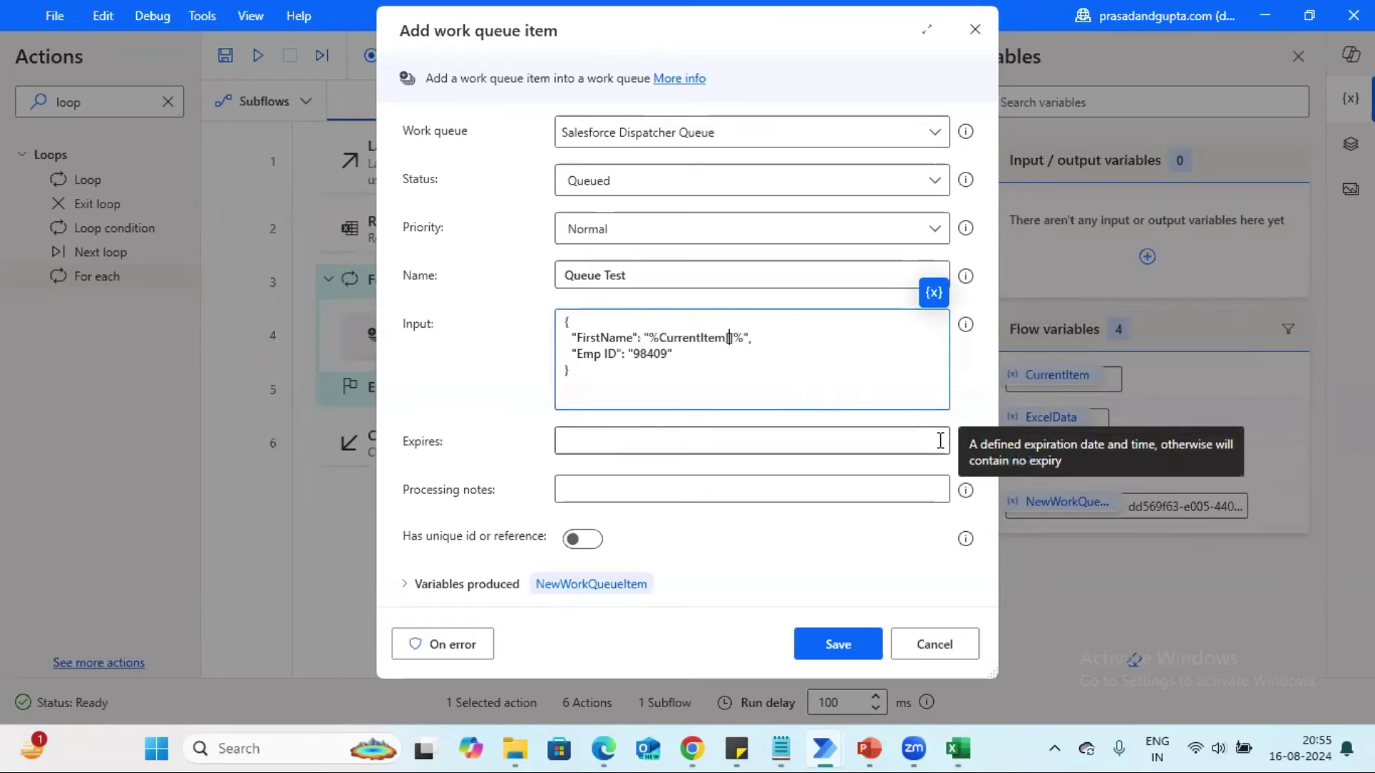
text(0)
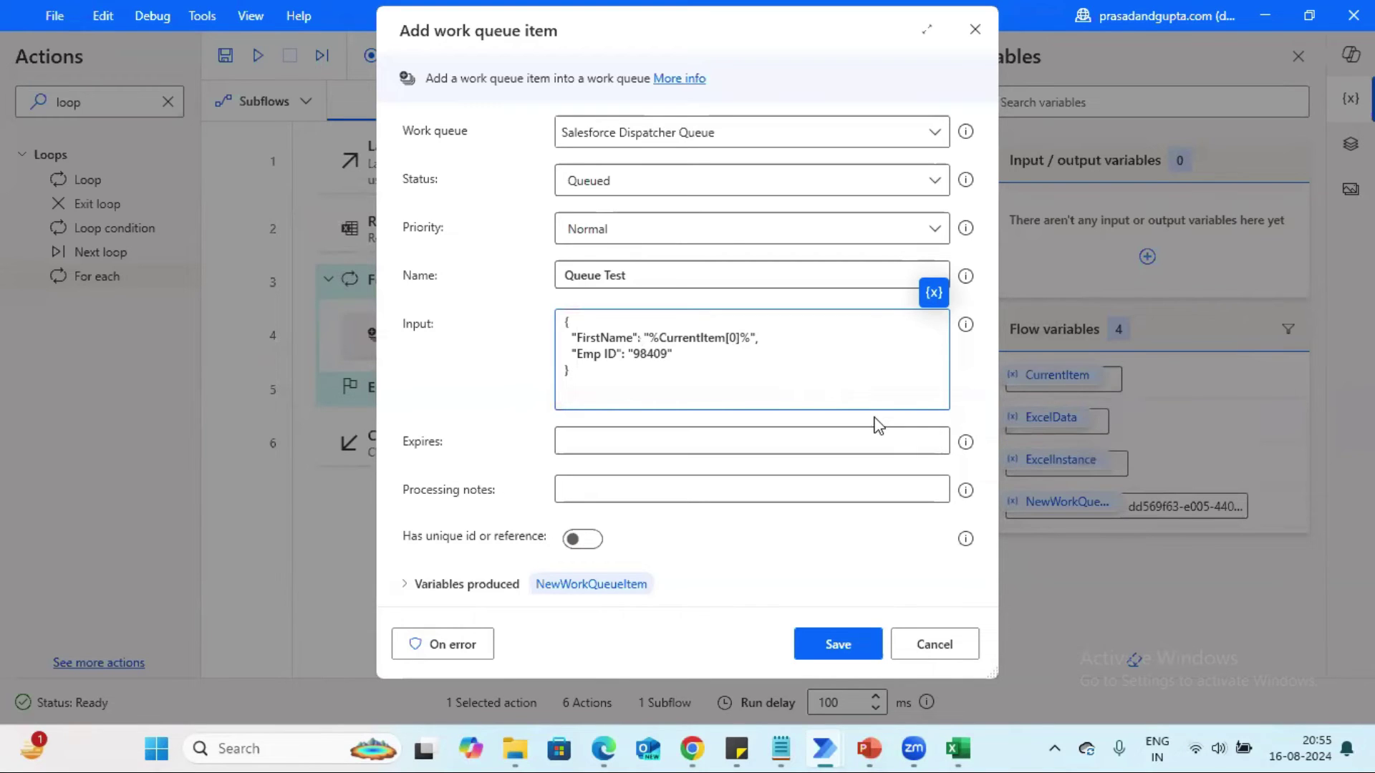
Step: Replace the Emp ID entry in the JSON input with a copy of the FirstName entry and rename its key LastName
drag(673, 354, 570, 354)
text("FirstName": "%CurrentItem[0]%",)
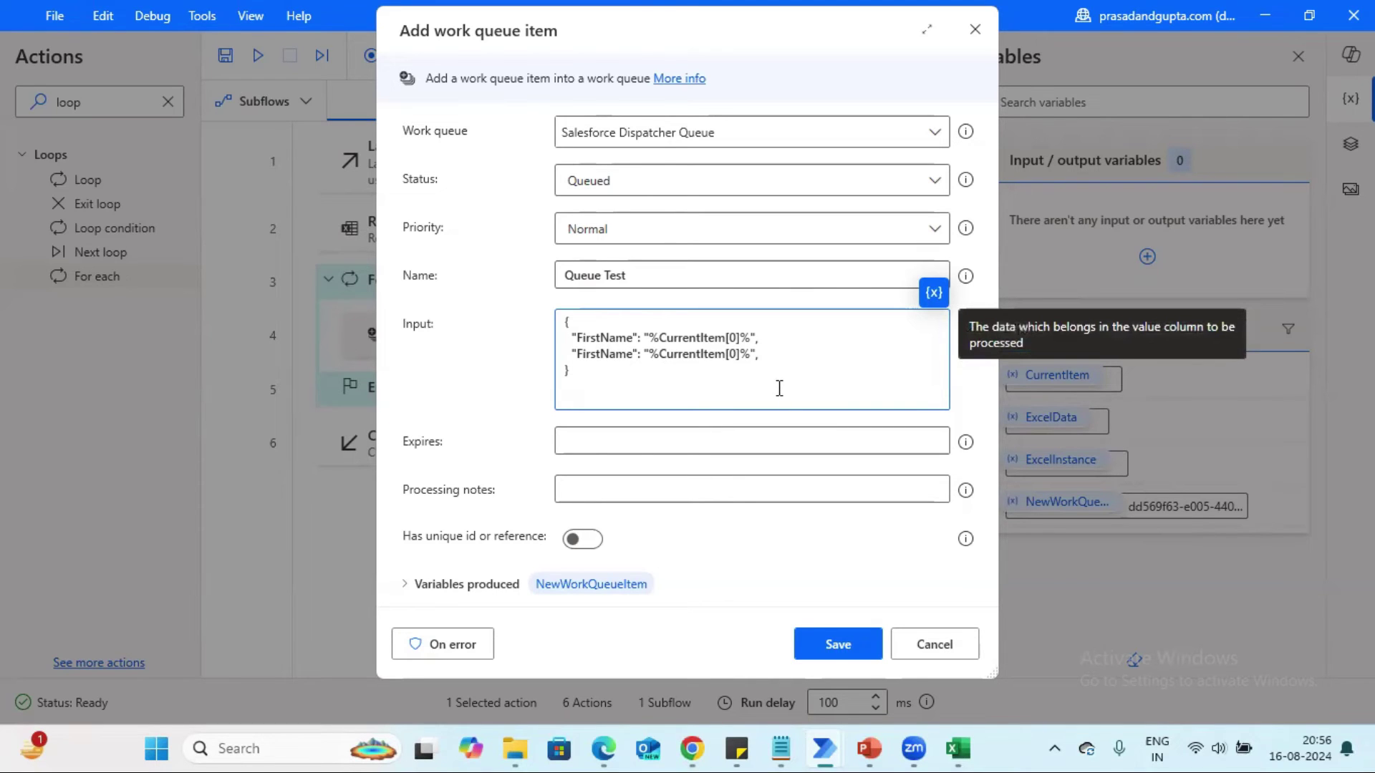
click(958, 748)
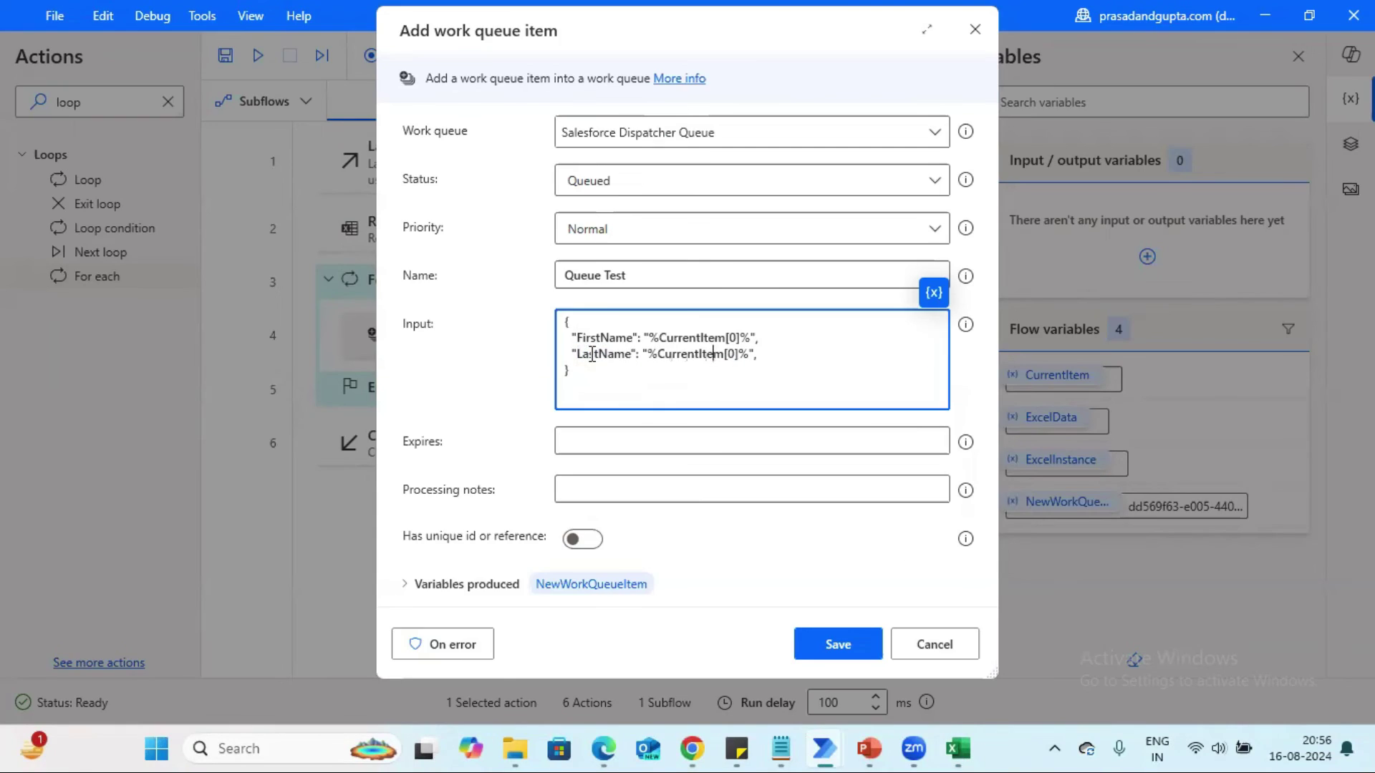
Step: Set LastName to %CurrentItem[1]%, duplicate that entry, and turn copies into AccountName with index 2 and Department with index 3
key(End)
key(shift+Home)
key(ctrl+c)
key(ctrl+v)
key(ctrl+v)
key(ctrl+v)
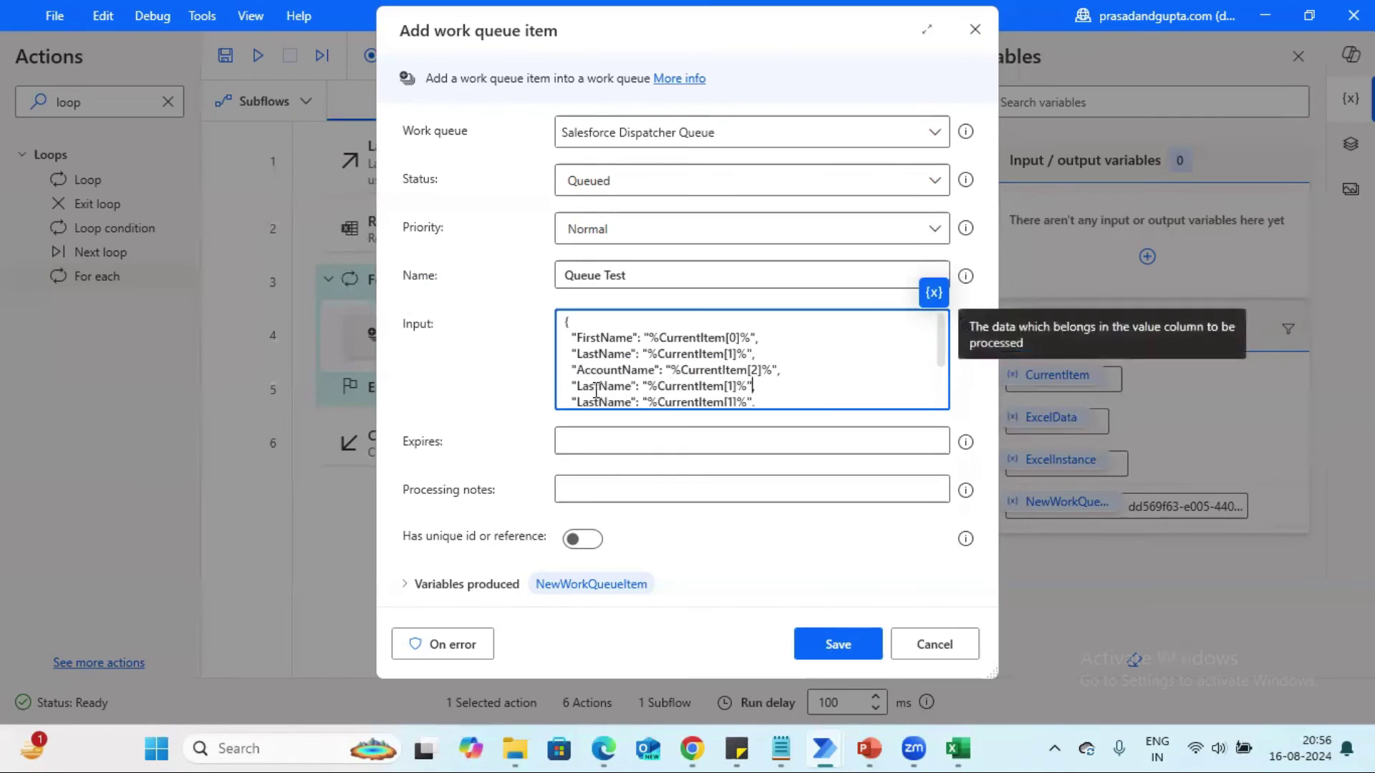
key(ctrl+v)
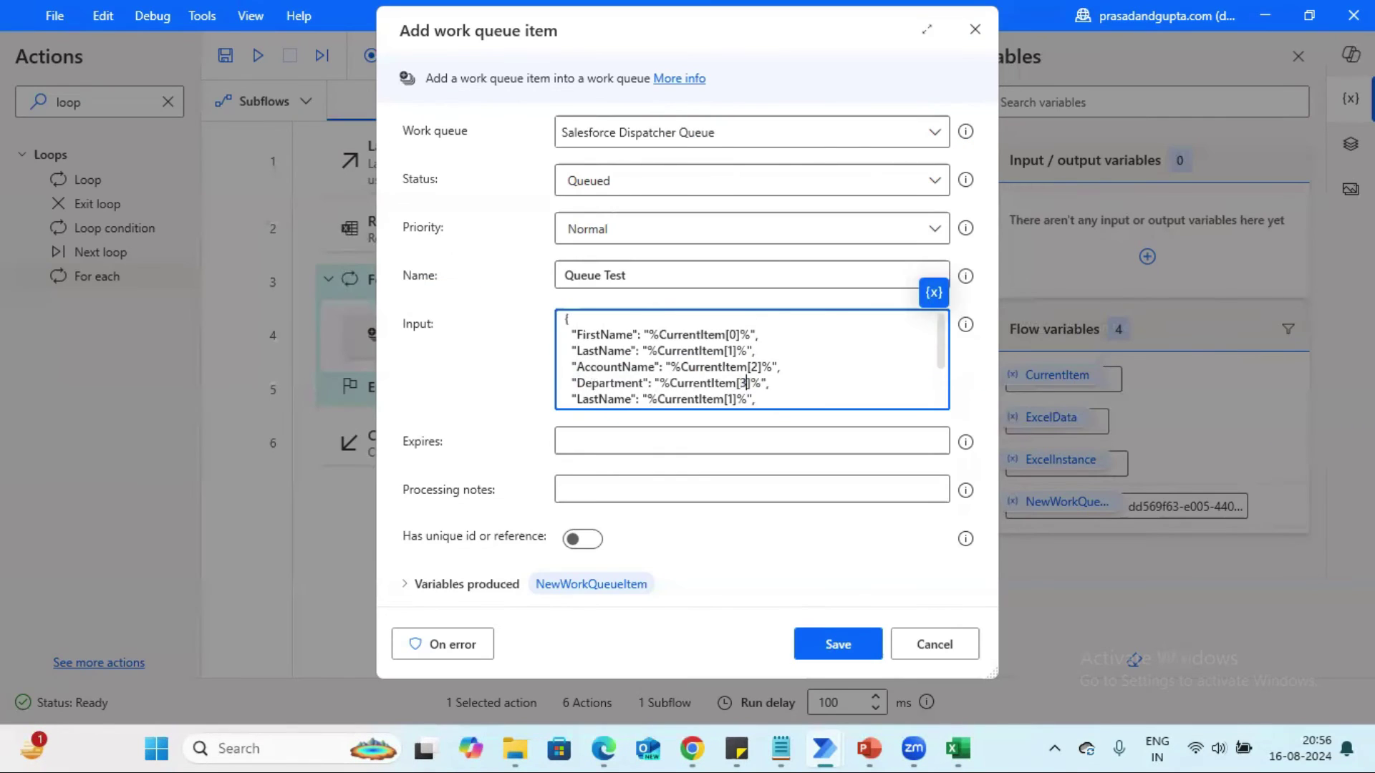
Step: Change the following duplicated entries into MailingAddress, MailingCity and PostalCode with CurrentItem indexes 4, 5 and 6
scroll(604, 358, down, 1)
double_click(603, 350)
key(ctrl+v)
double_click(603, 367)
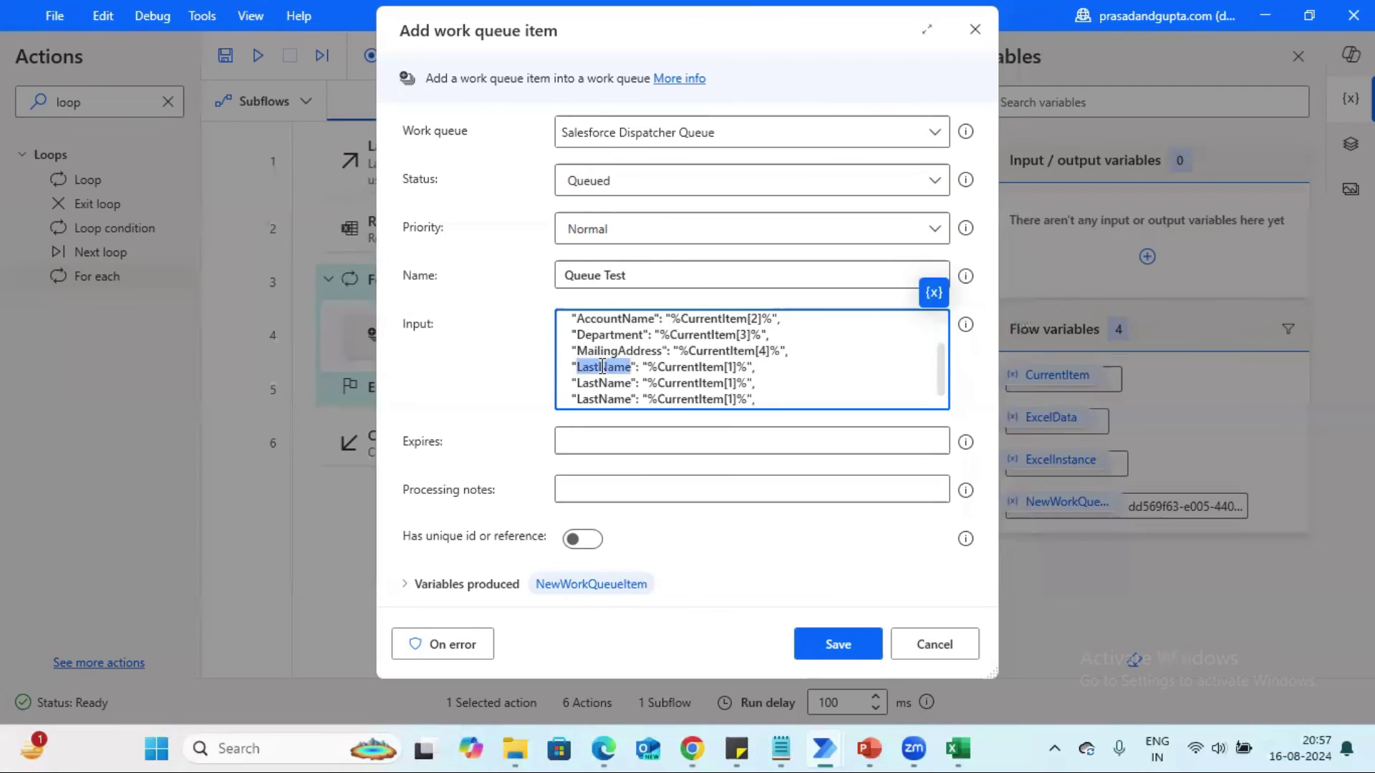
key(ctrl+v)
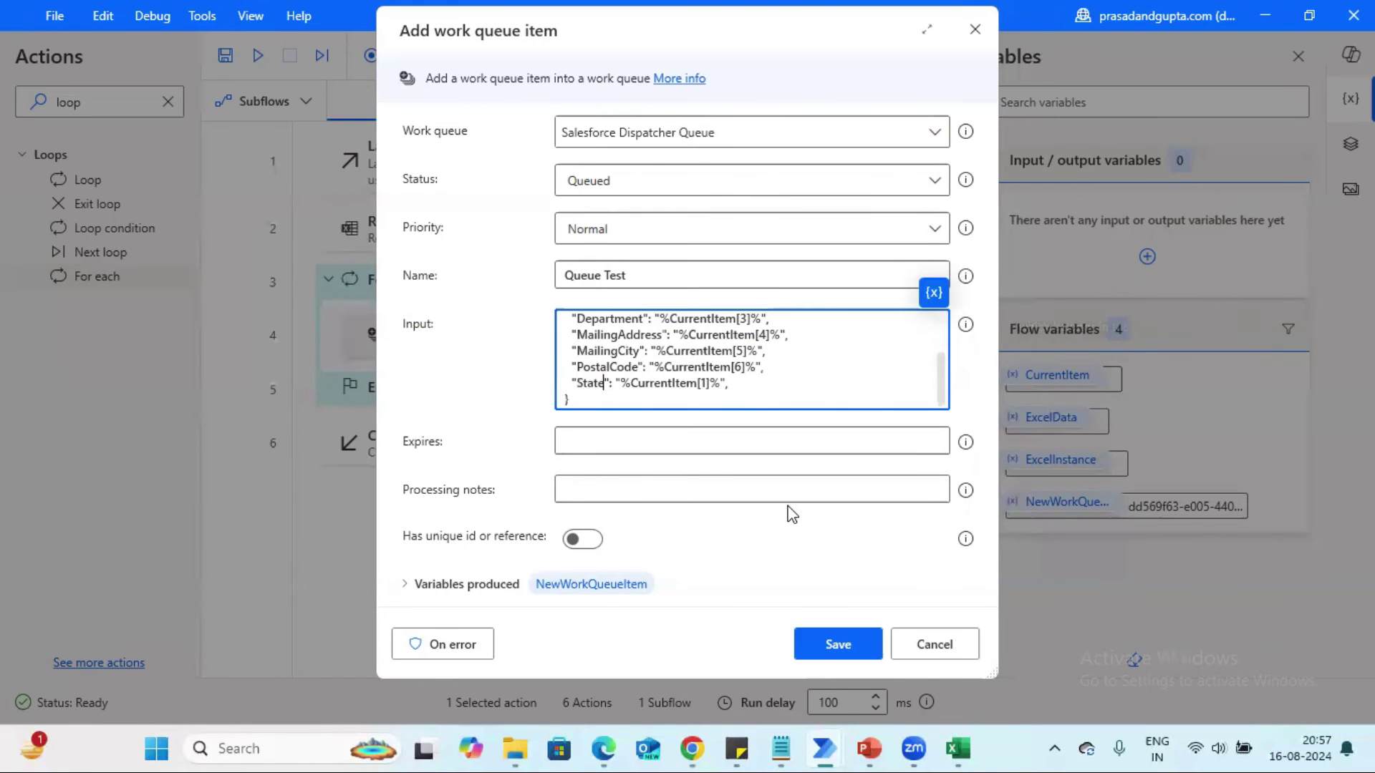
Step: Complete the State entry with %CurrentItem[7]%, duplicate it several times, and change the first copy to Country with %CurrentItem[8]%
key(ctrl+v)
key(ctrl+v)
key(ctrl+v)
text(8)
key(ctrl+v)
key(BackSpace)
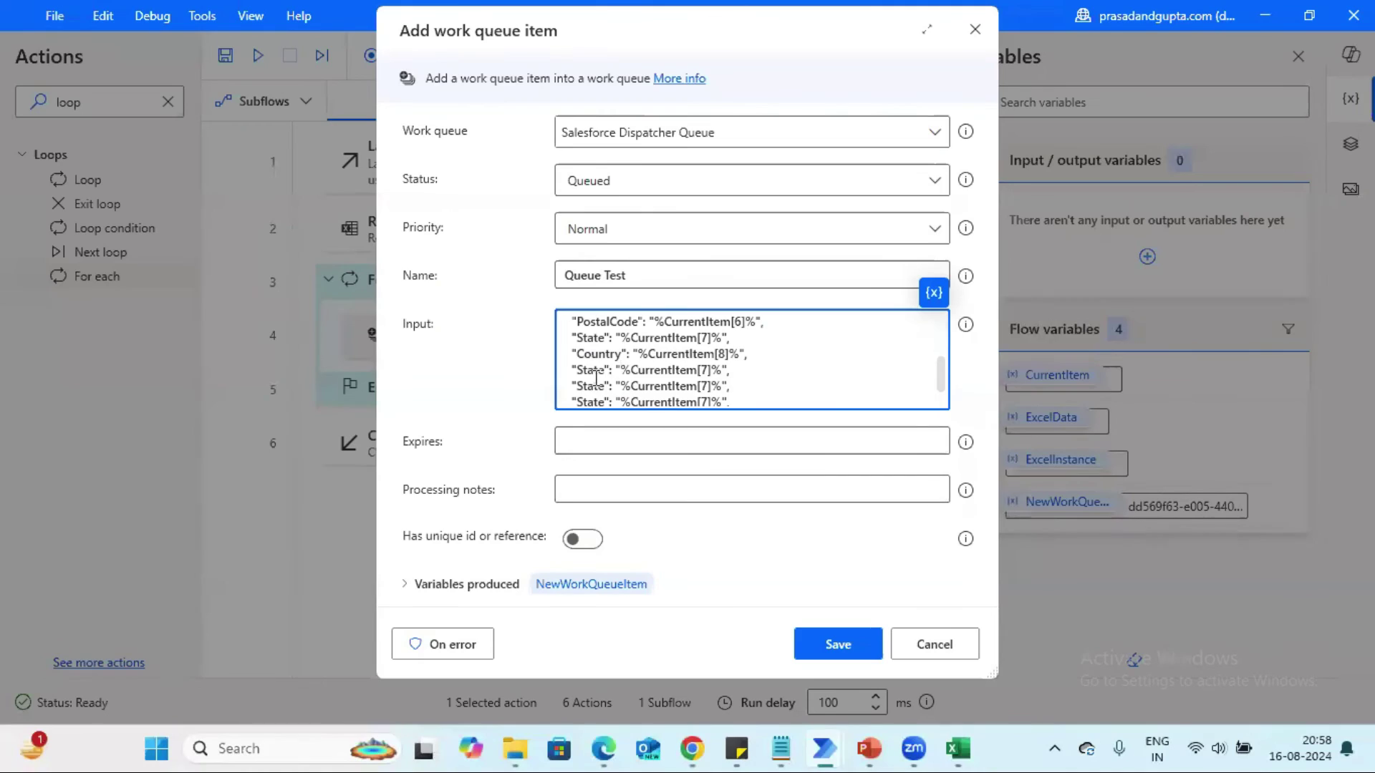
Step: Change the next two State copies into Phone with %CurrentItem[9]% and Mobile with %CurrentItem[10]%, keeping each entry on one line
double_click(591, 368)
key(ctrl+v)
double_click(711, 368)
text(9)
double_click(711, 384)
text(10)
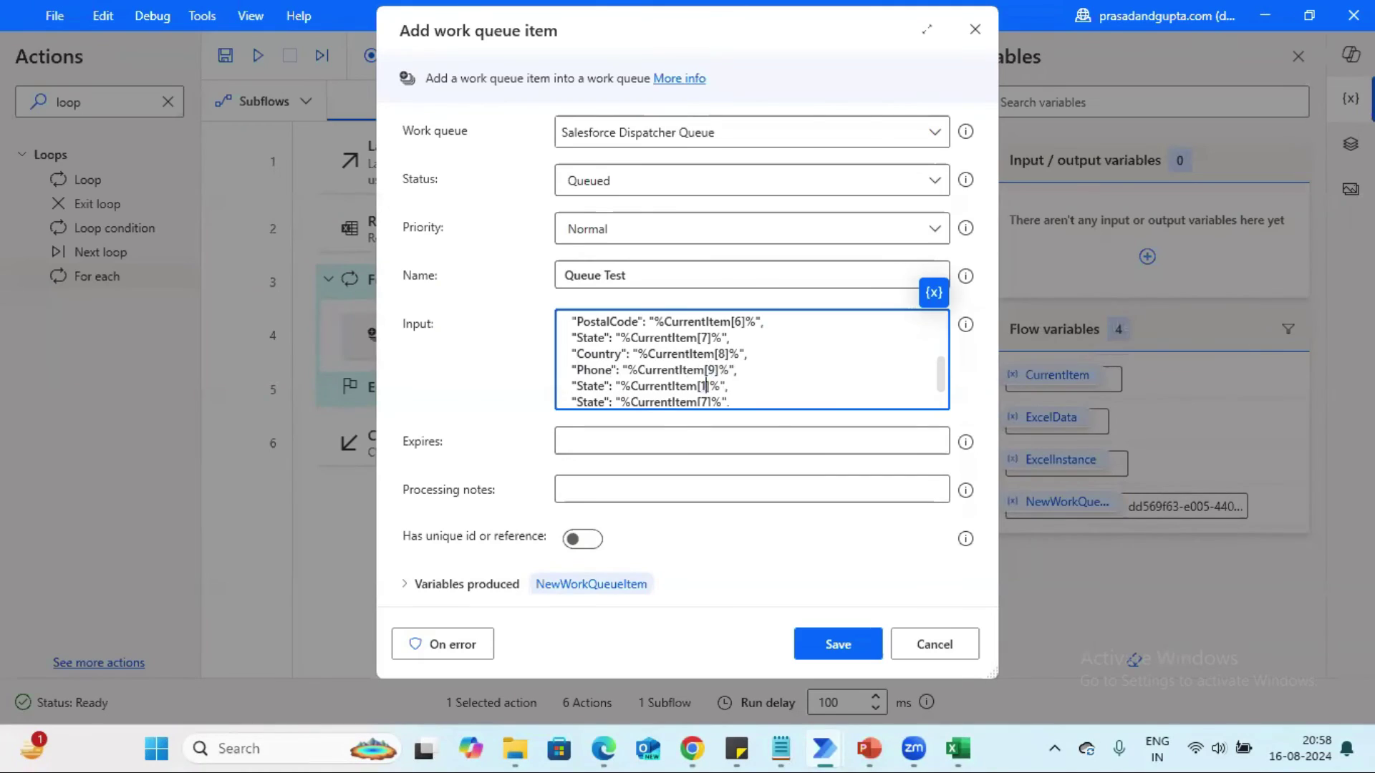
key(ctrl+v)
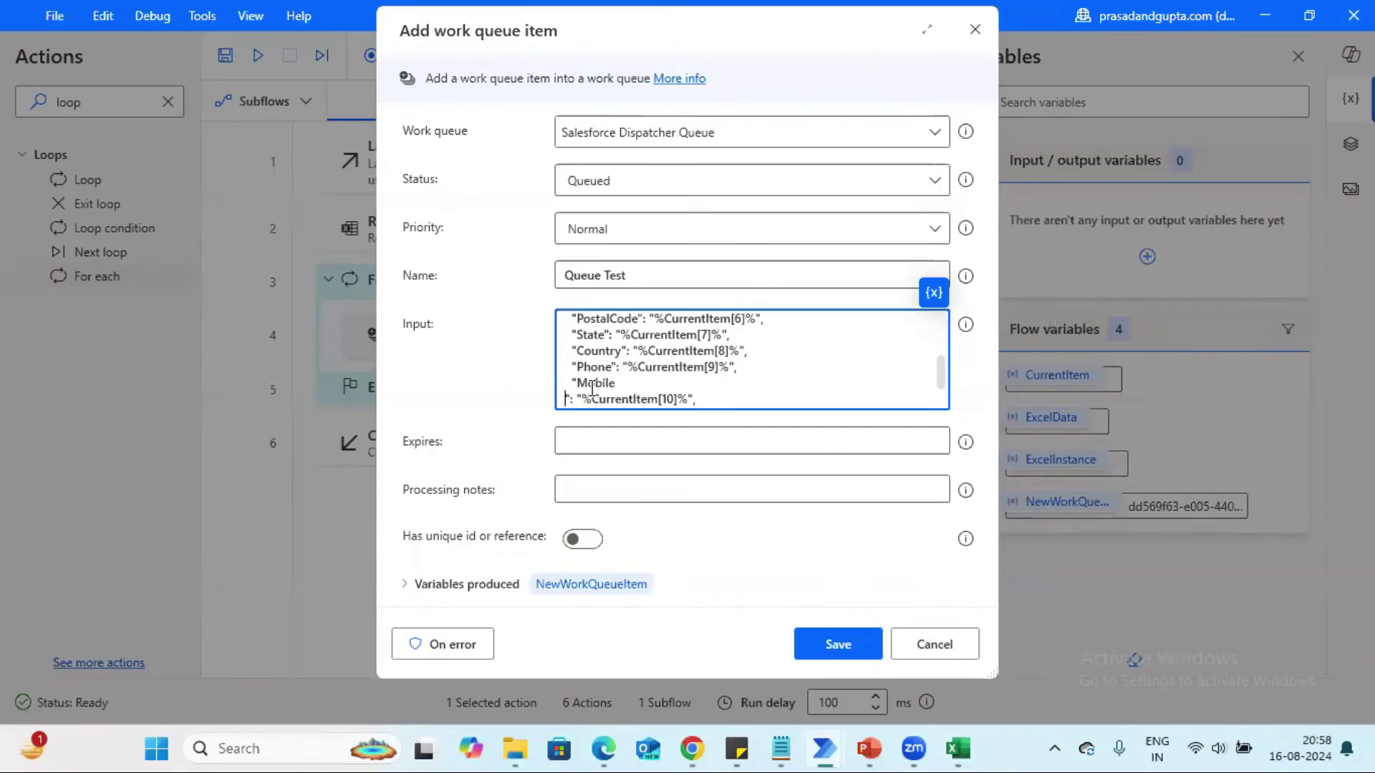
key(BackSpace)
key(ctrl+v)
Step: Change the remaining State copies into Email with %CurrentItem[11]% and Assistant with %CurrentItem[12]%
double_click(591, 367)
text(Email)
double_click(711, 367)
text(11)
key(ctrl+v)
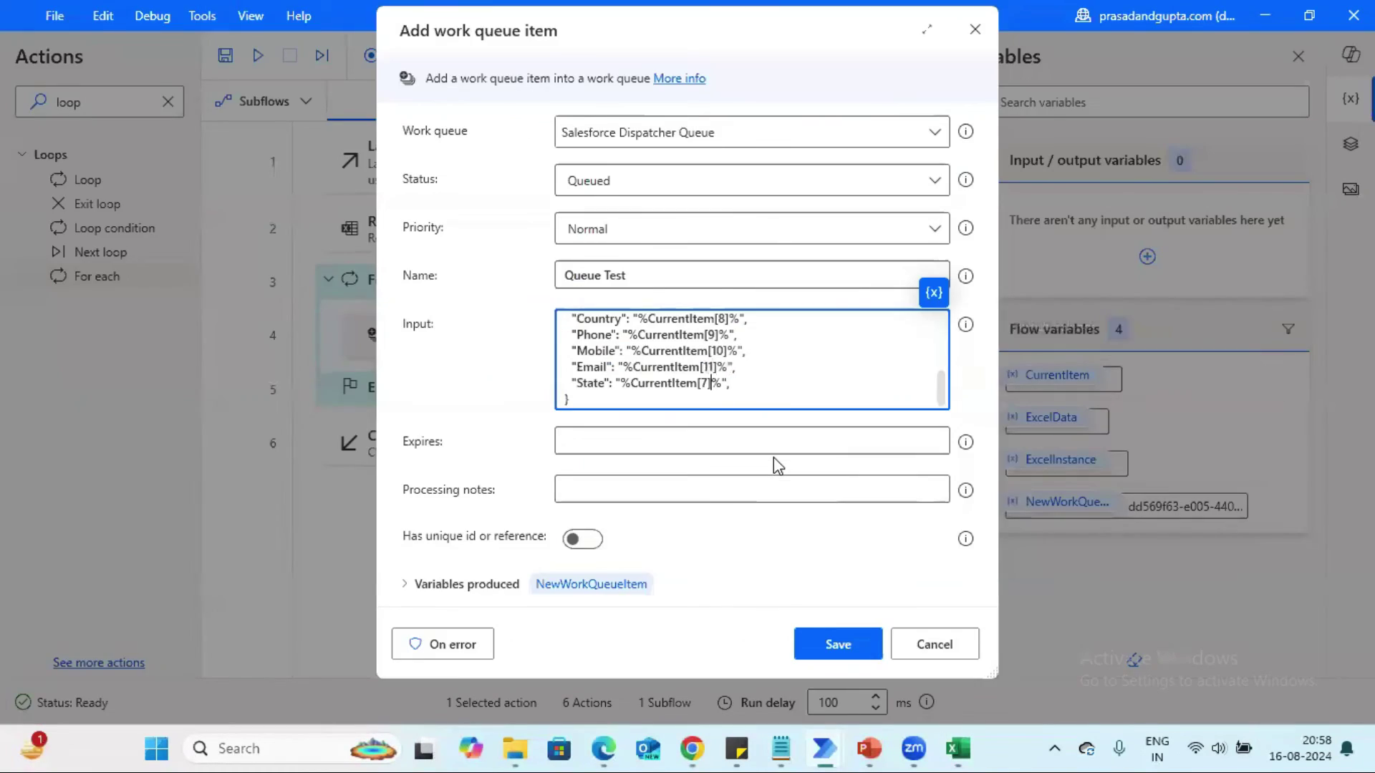
double_click(590, 383)
text(Assistant)
double_click(718, 383)
text(12)
Step: Duplicate the Assistant entry four times and change the first copy to AssistantPhone with %CurrentItem[13]%
key(ctrl+v)
key(ctrl+v)
key(ctrl+v)
key(ctrl+v)
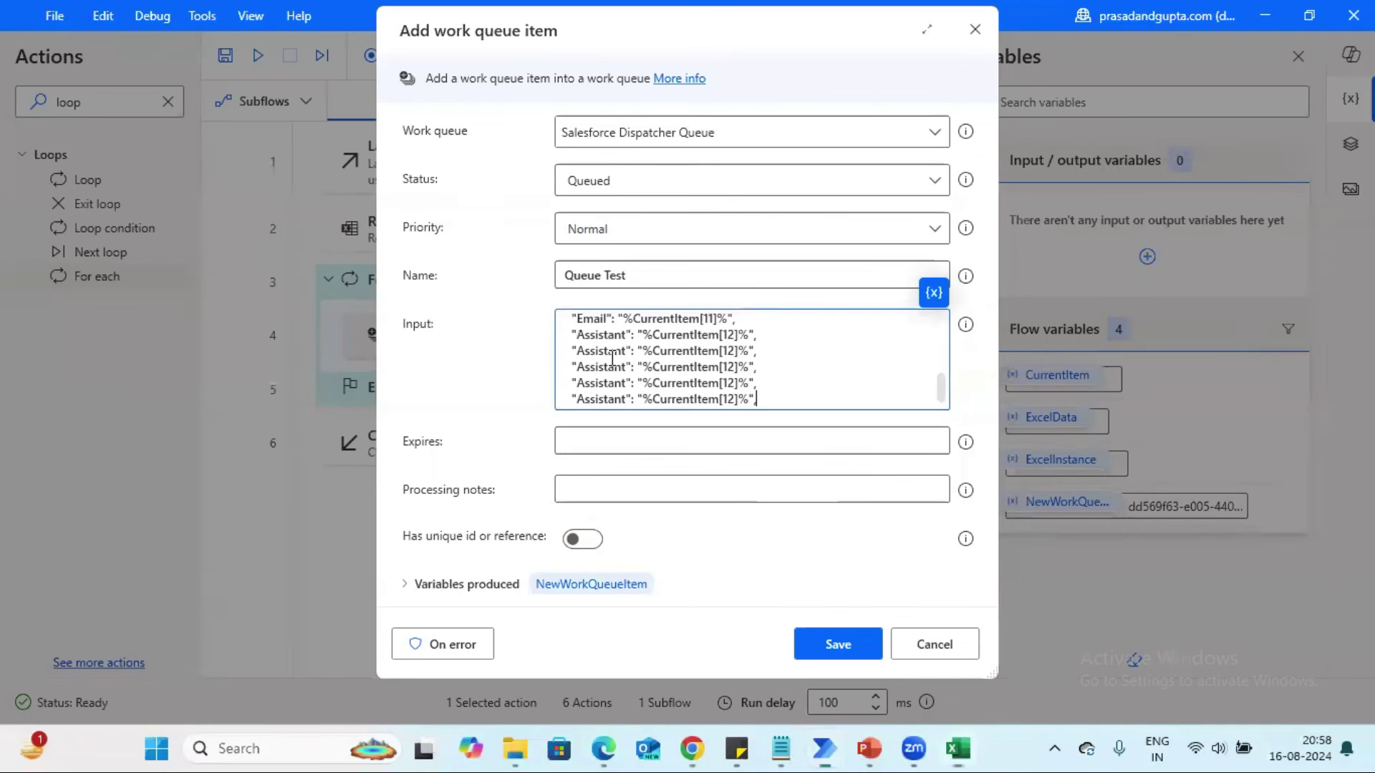
double_click(589, 350)
text(AssistantPhone)
text(3)
Step: Change the next copies to Languages with index 14 and Description with index 15, removing the leftover Assistant entry and trailing comma
double_click(589, 367)
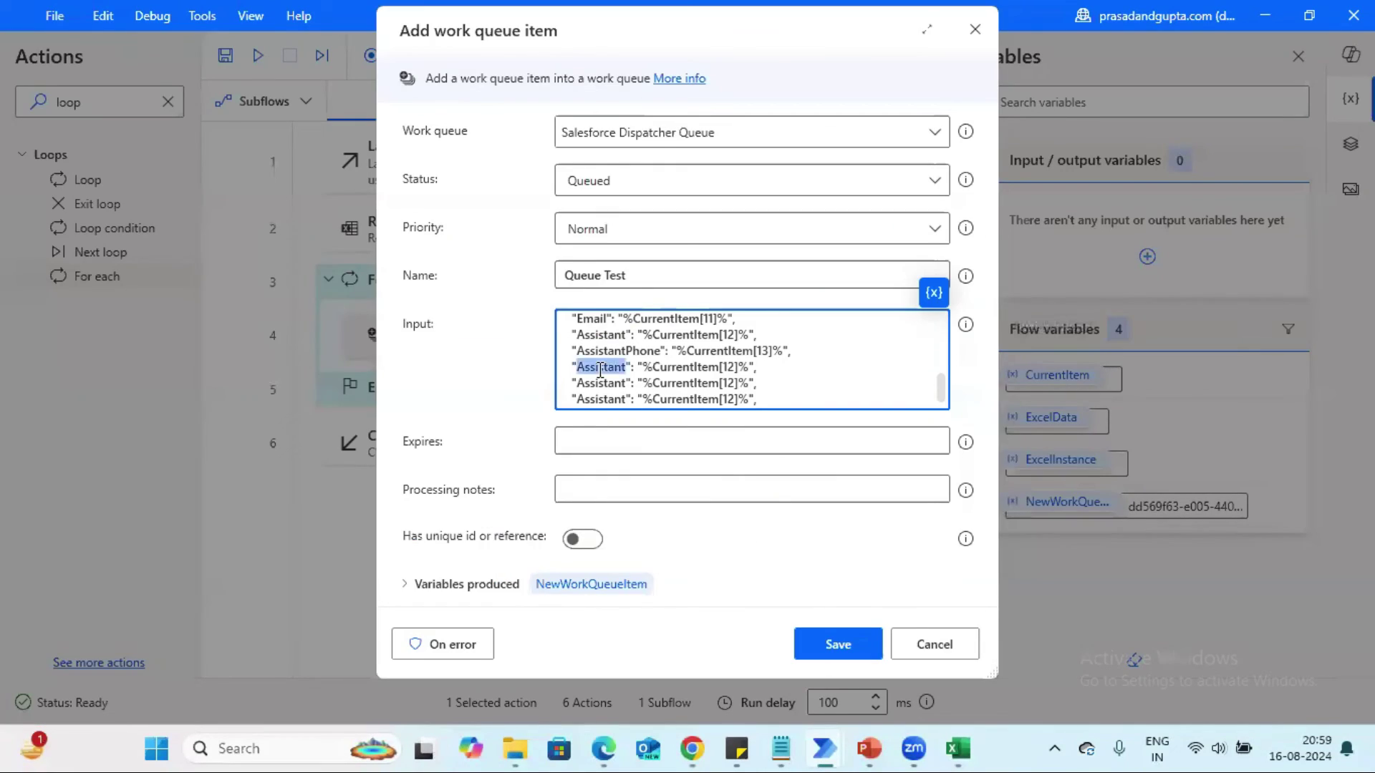
text(Languages)
double_click(737, 366)
text(14)
double_click(590, 383)
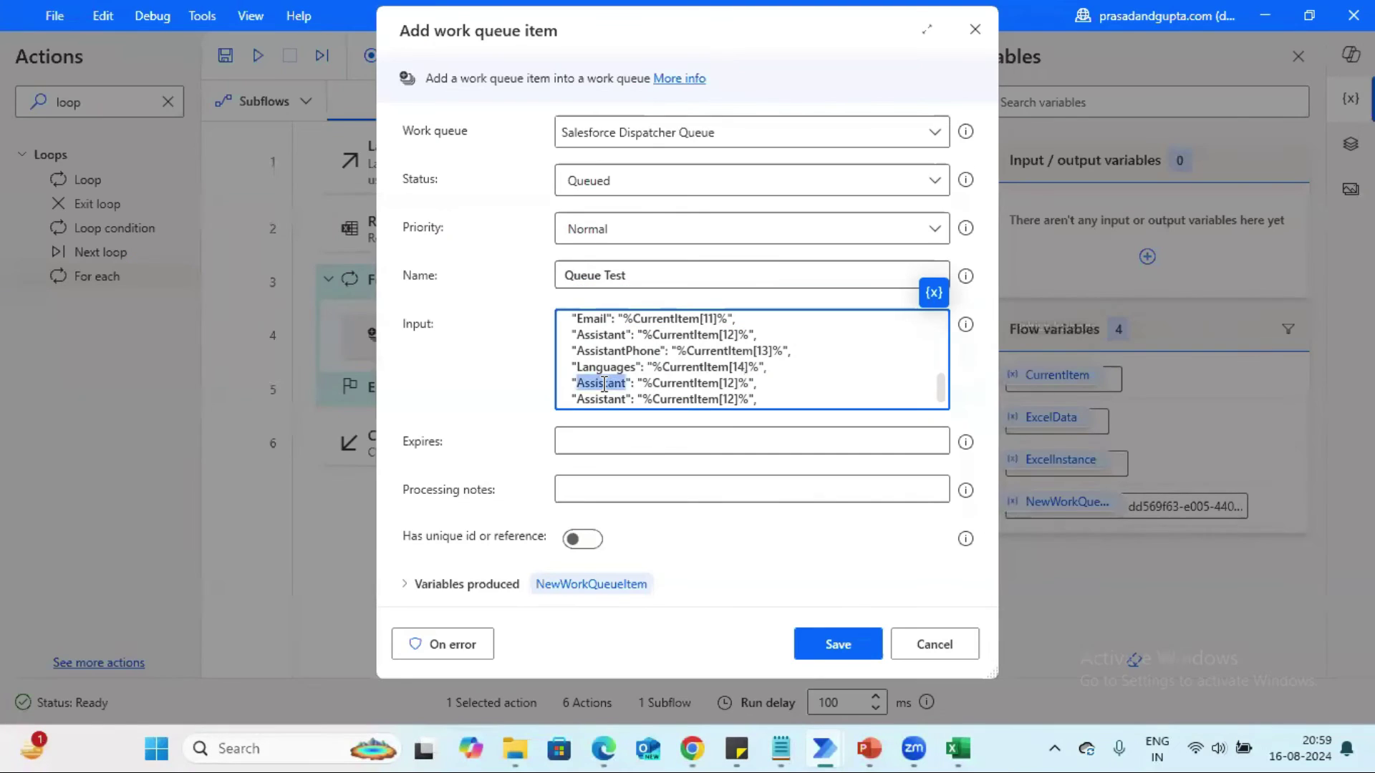
text(Description15)
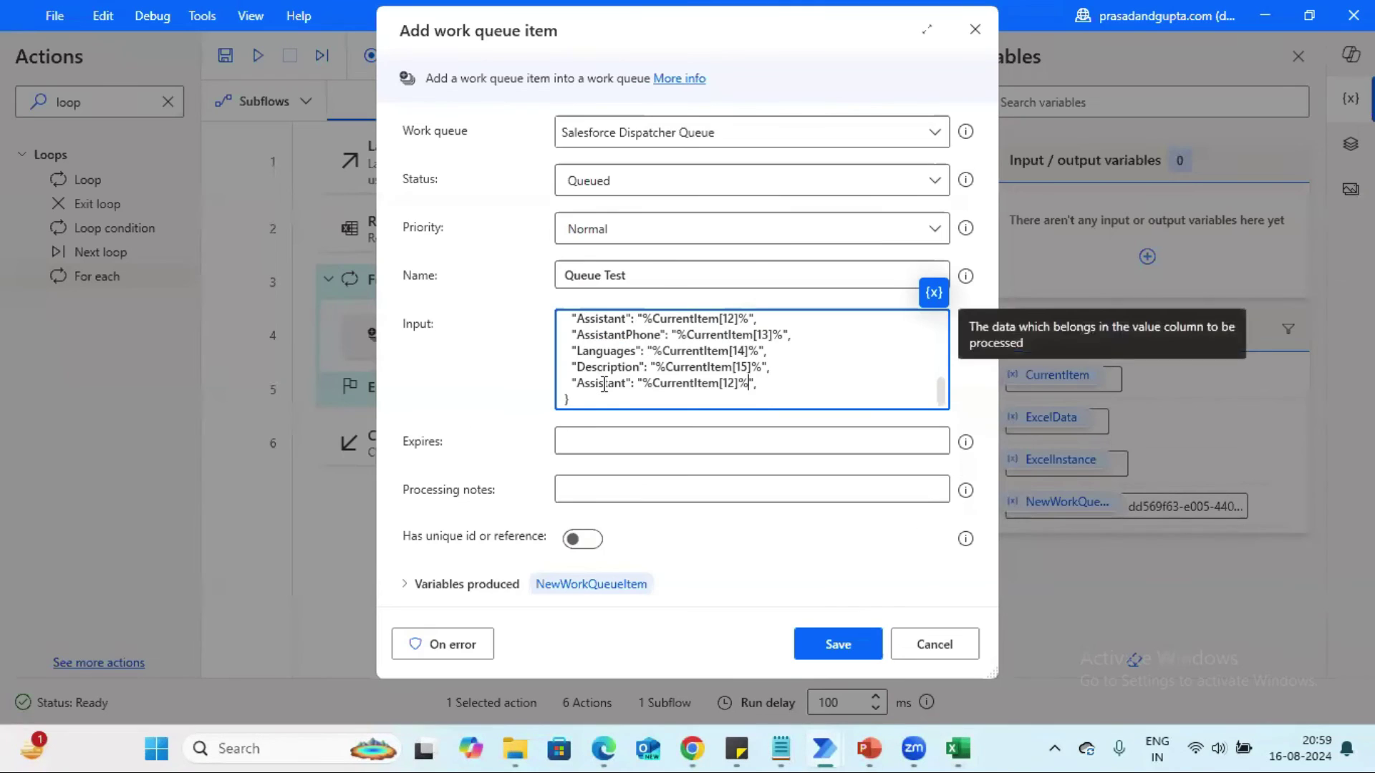
drag(757, 398, 766, 383)
key(BackSpace)
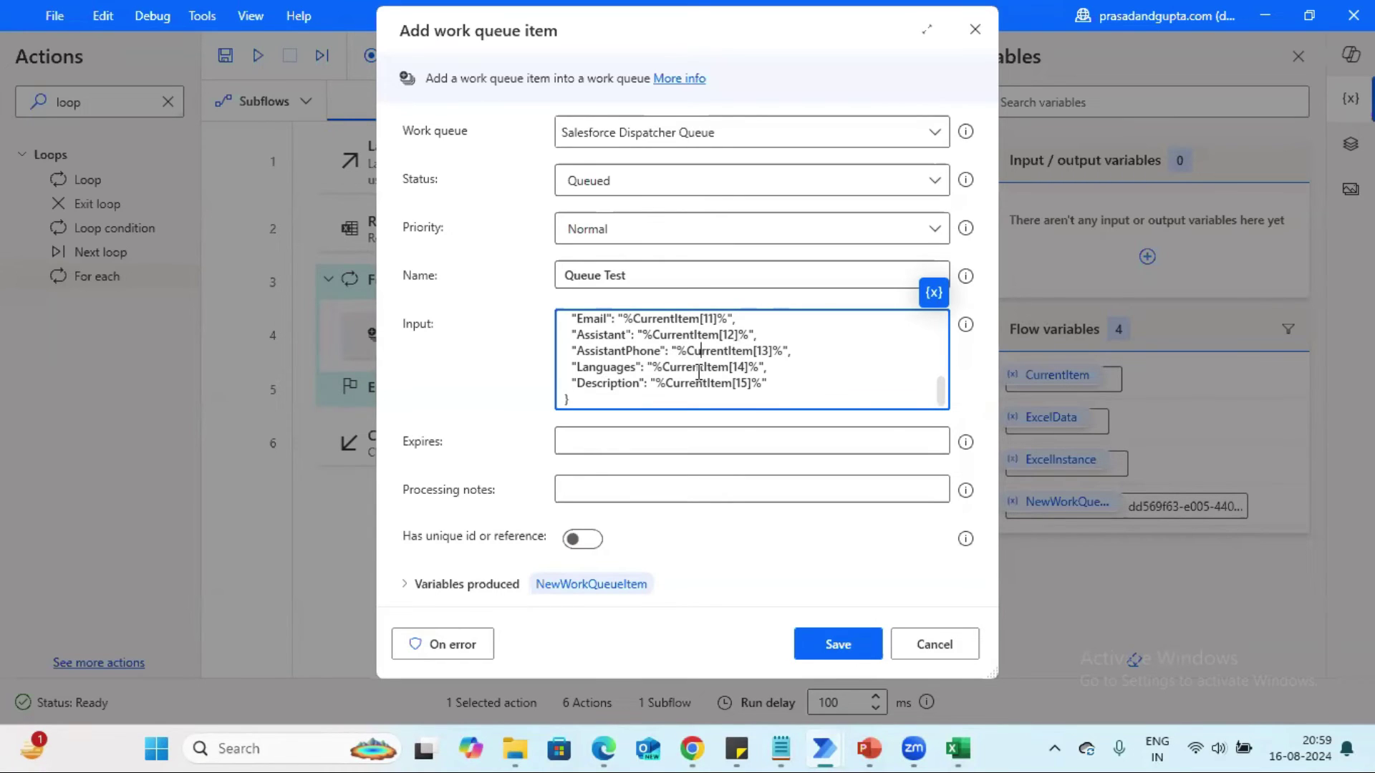
Step: Check the JSON input back up to its first entry and save the Add work queue item action
key(Up)
key(Up)
key(Up)
key(Up)
key(Up)
key(Up)
key(Up)
key(Up)
key(Up)
key(Up)
key(Up)
key(Up)
key(Up)
key(Up)
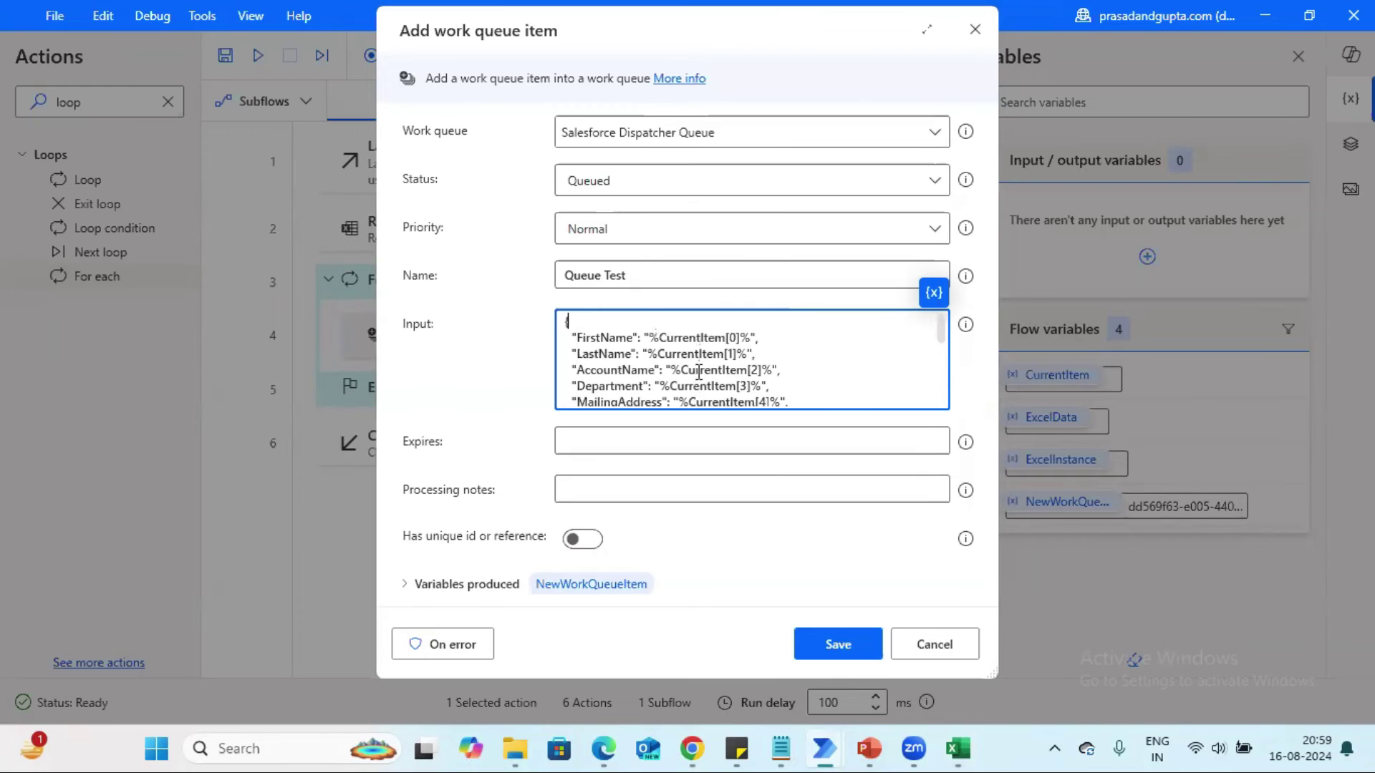
click(835, 644)
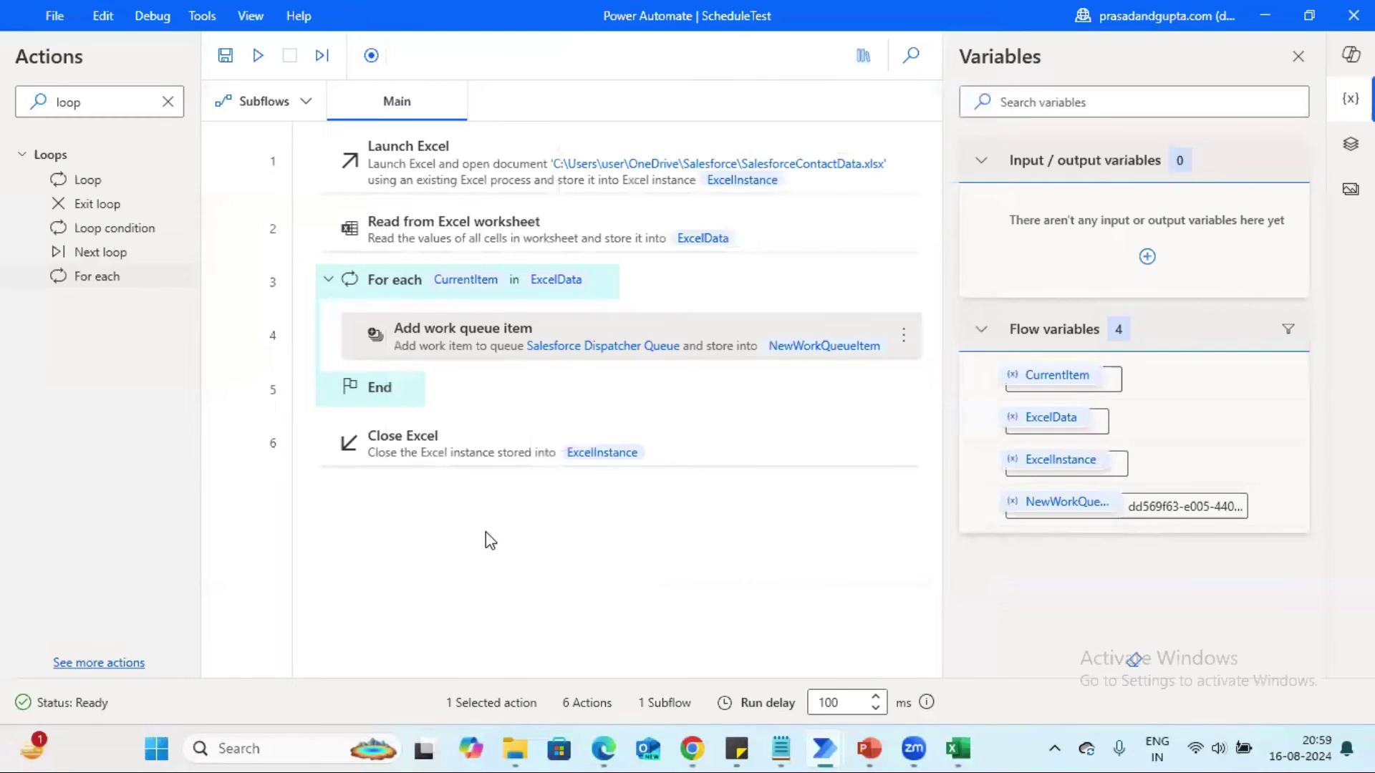
Step: Switch to Excel and close the Salesforce contact workbook
click(958, 749)
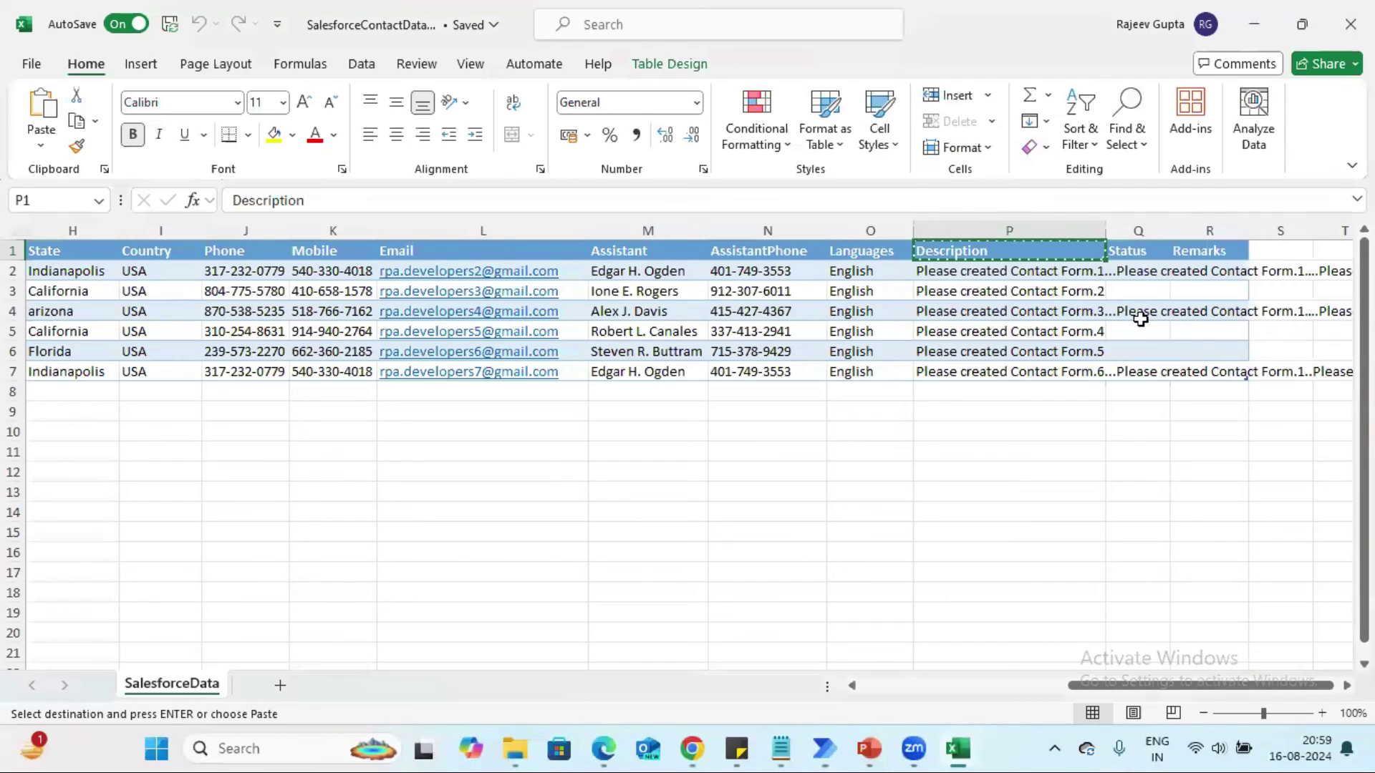
click(1350, 24)
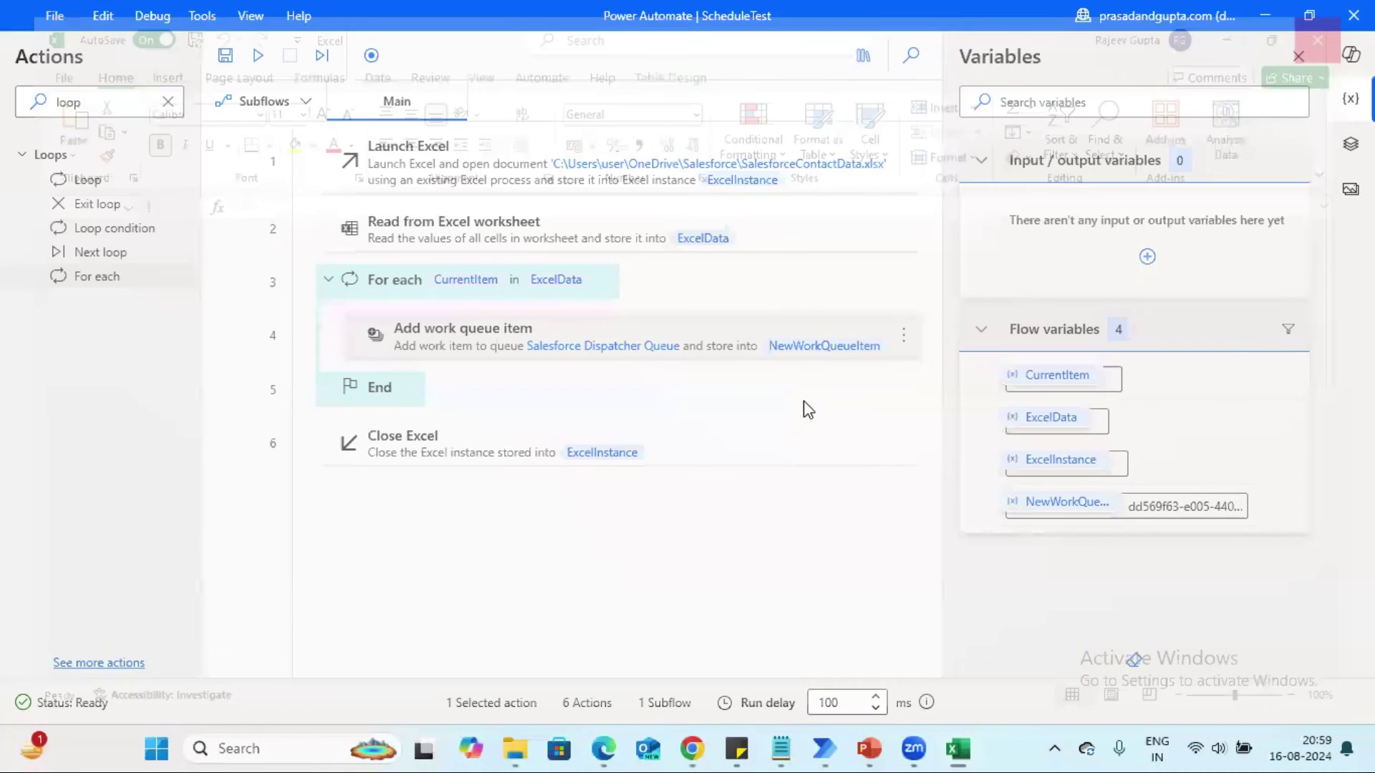
Step: Recheck the Add work queue item settings inside the loop, save them and run the flow
double_click(665, 321)
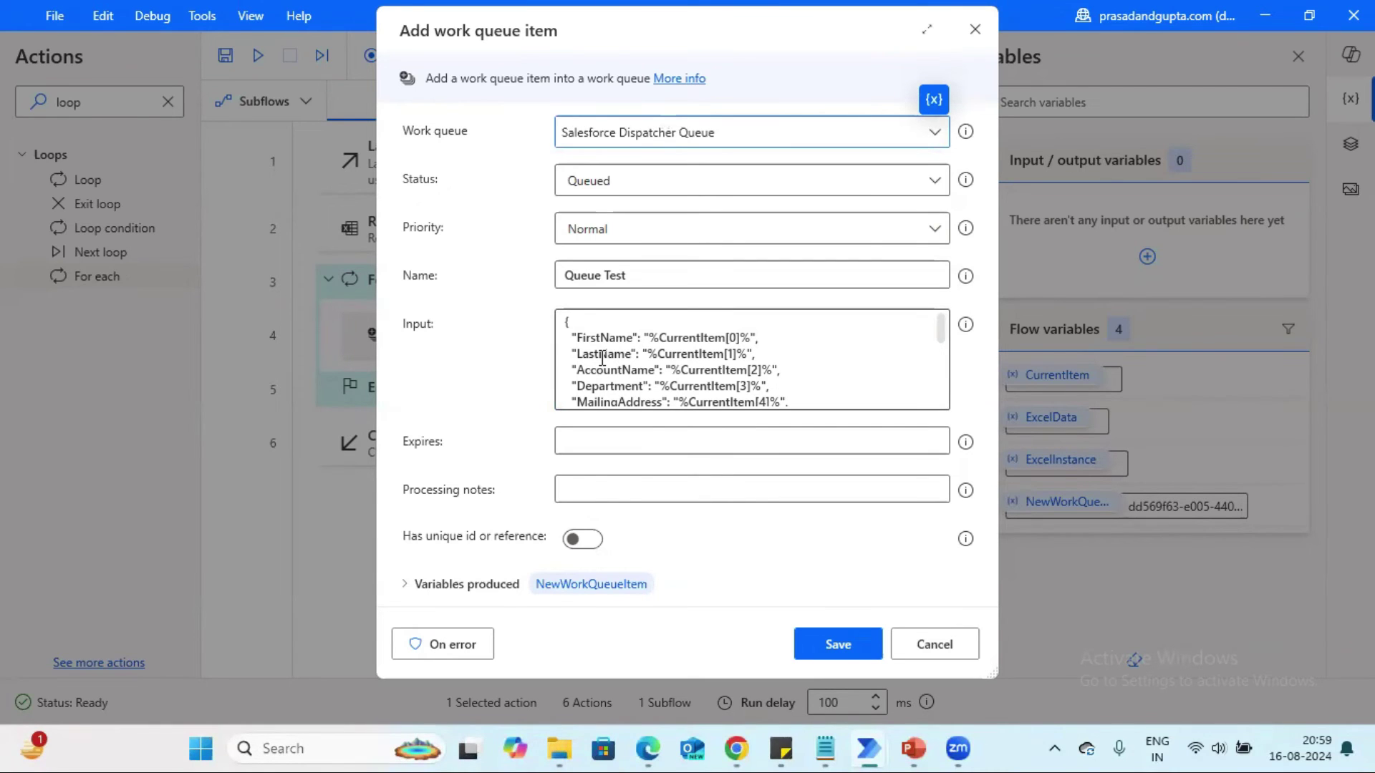
click(842, 655)
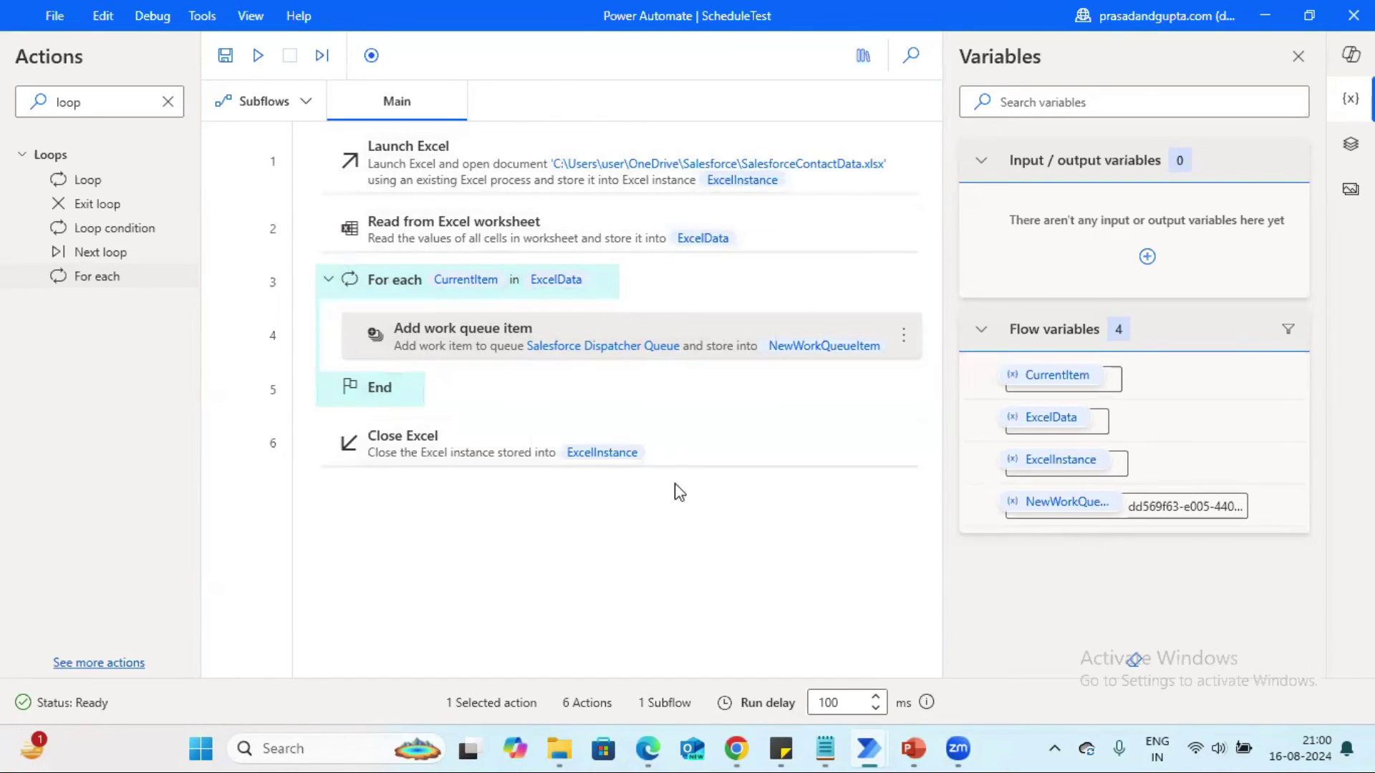
click(259, 56)
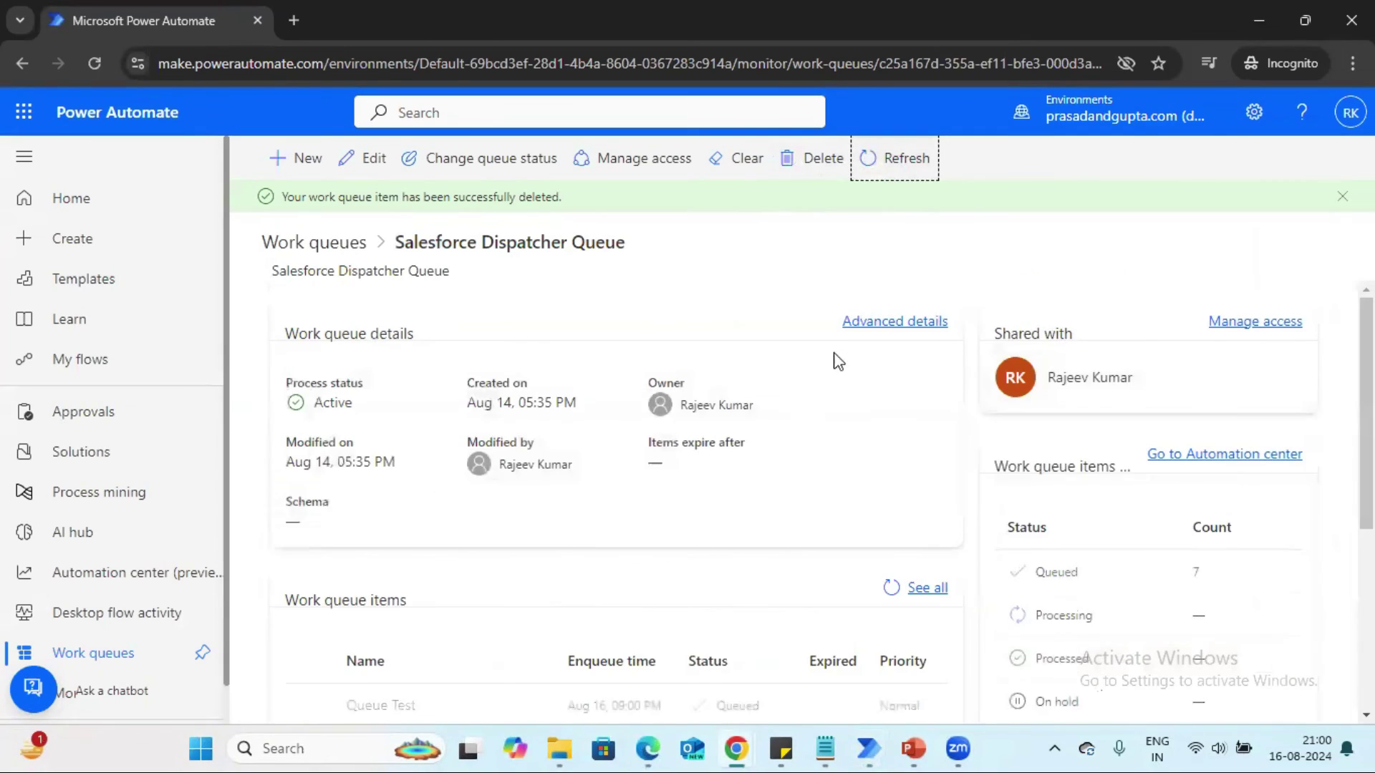
Step: Compare the rows in the ExcelData variable with the items listed in the Salesforce Dispatcher Queue in the browser
scroll(800, 534, down, 5)
key(alt+Tab)
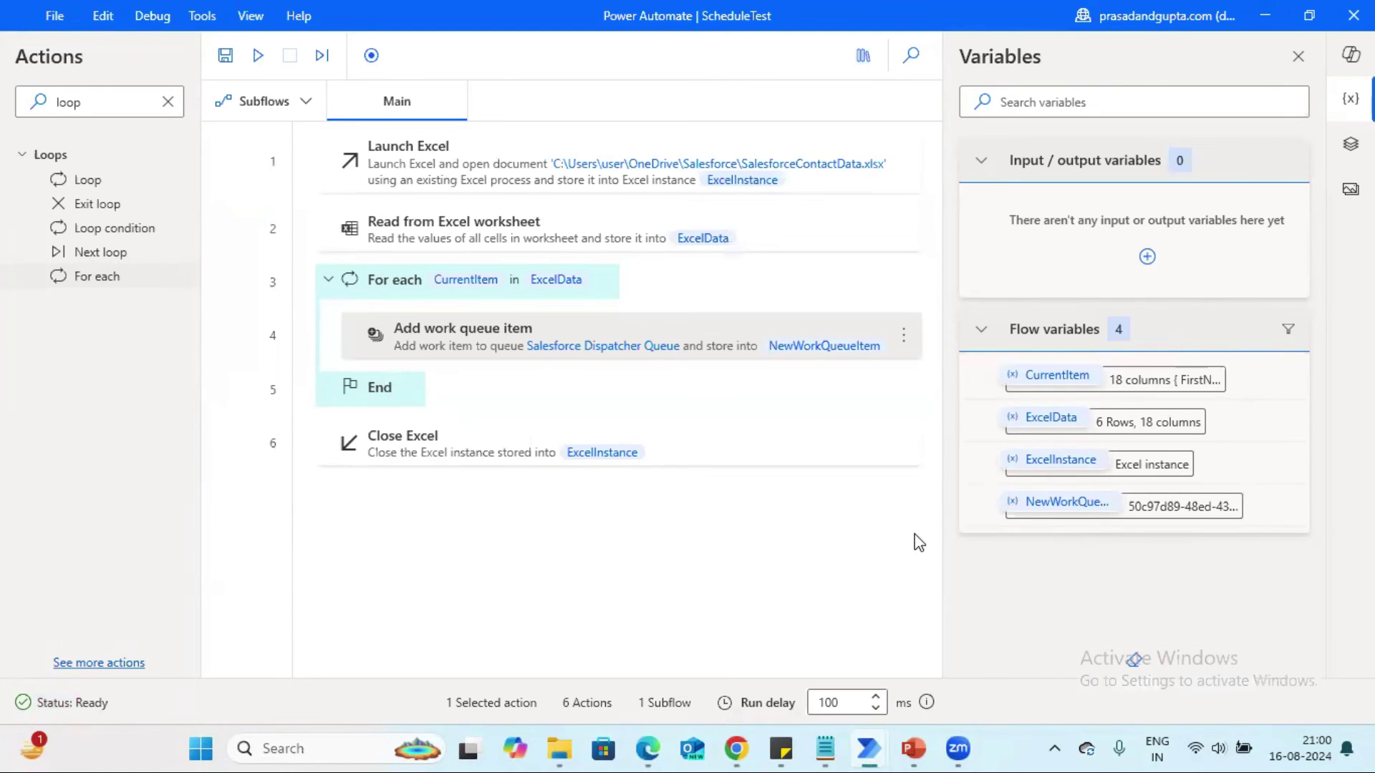
double_click(1130, 433)
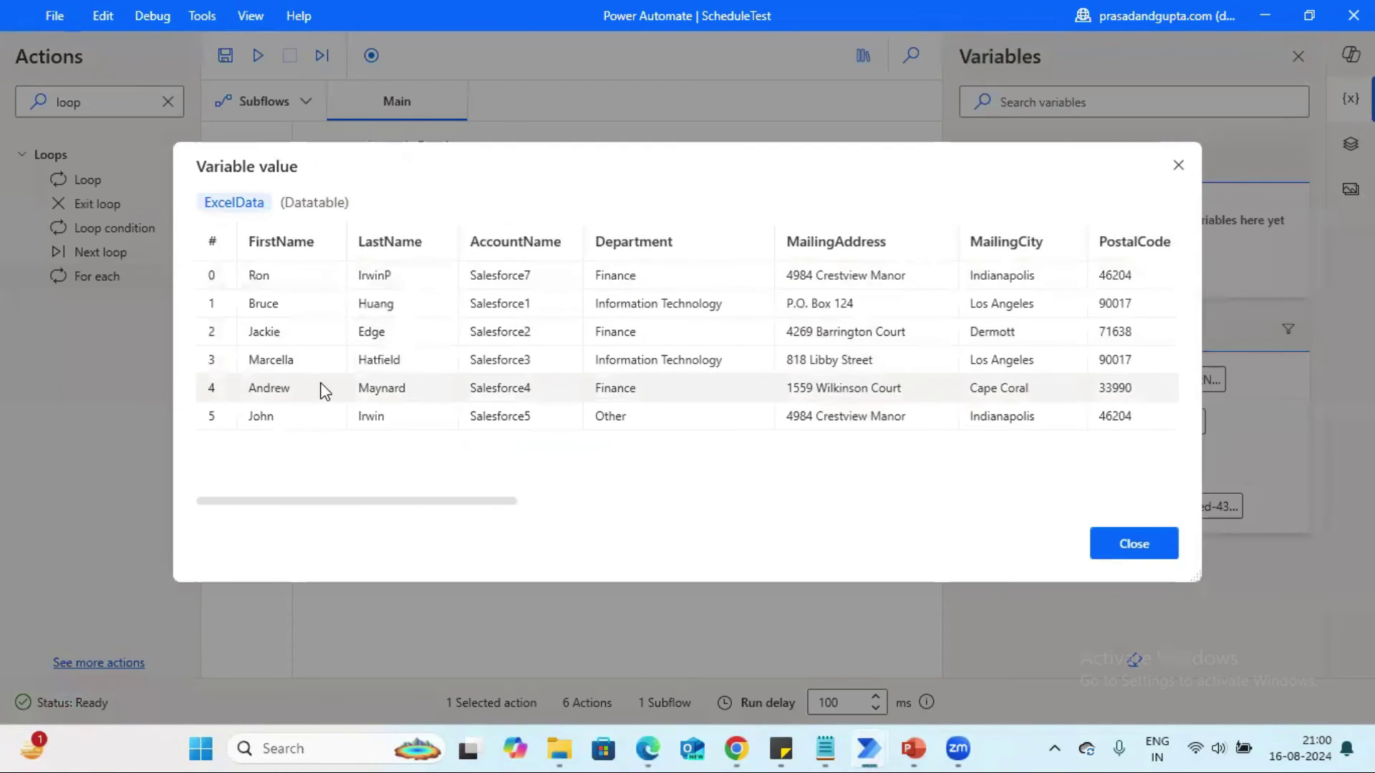
drag(356, 501, 515, 501)
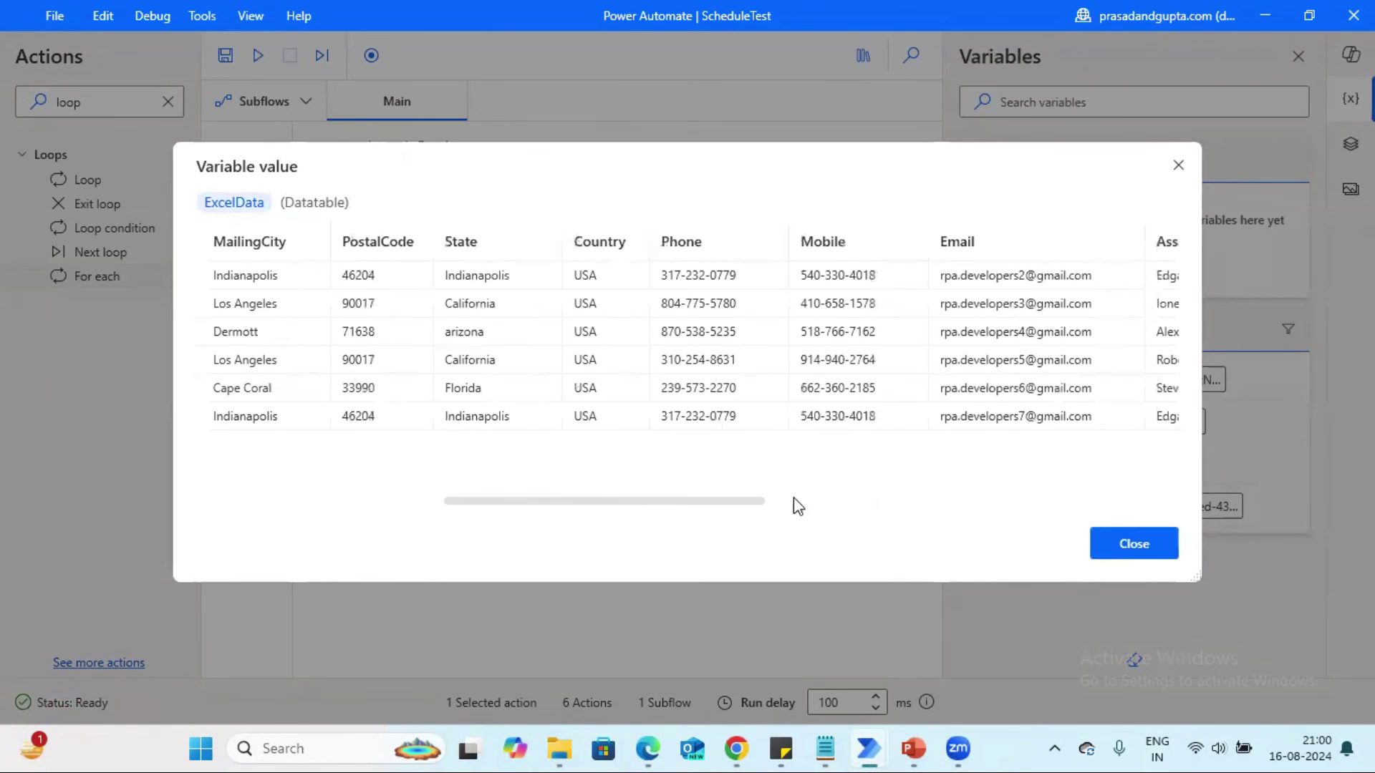
click(1136, 552)
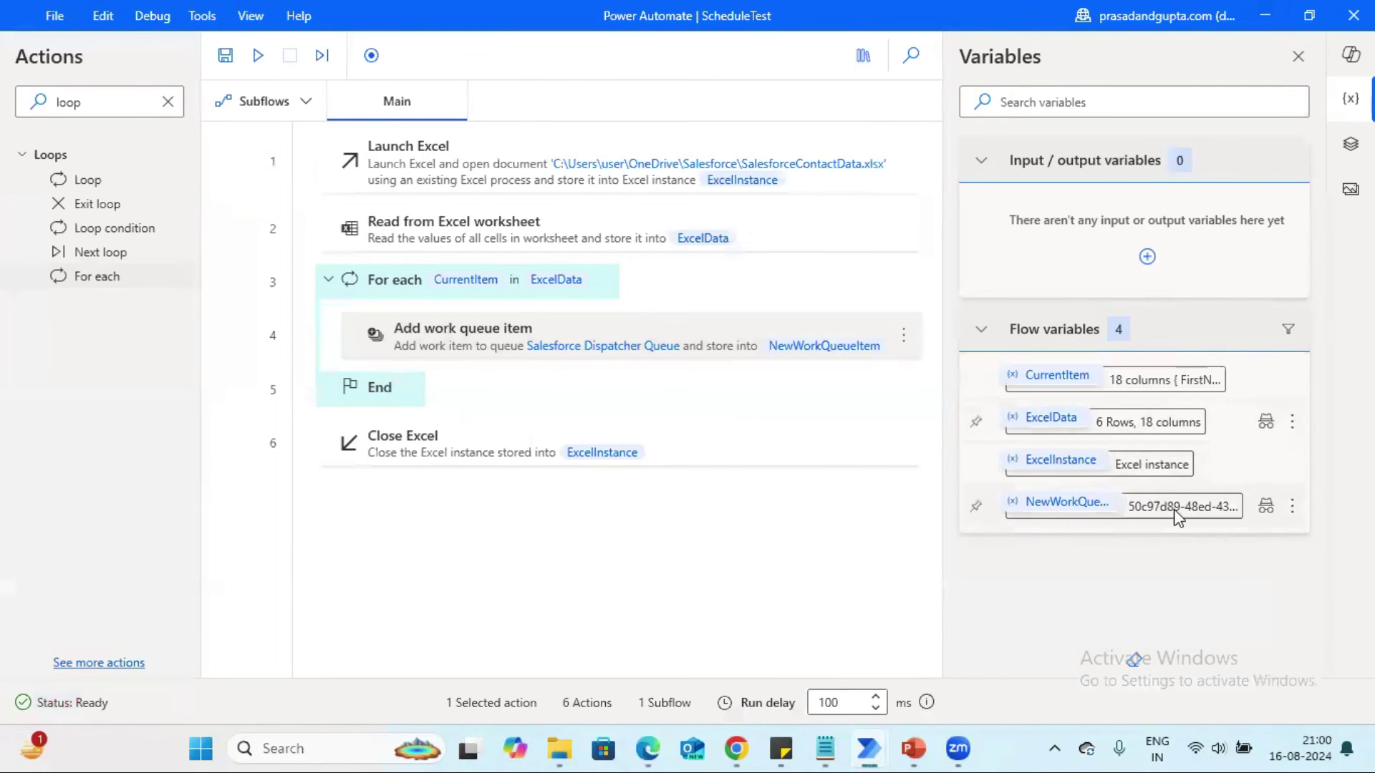
double_click(1121, 424)
click(1137, 545)
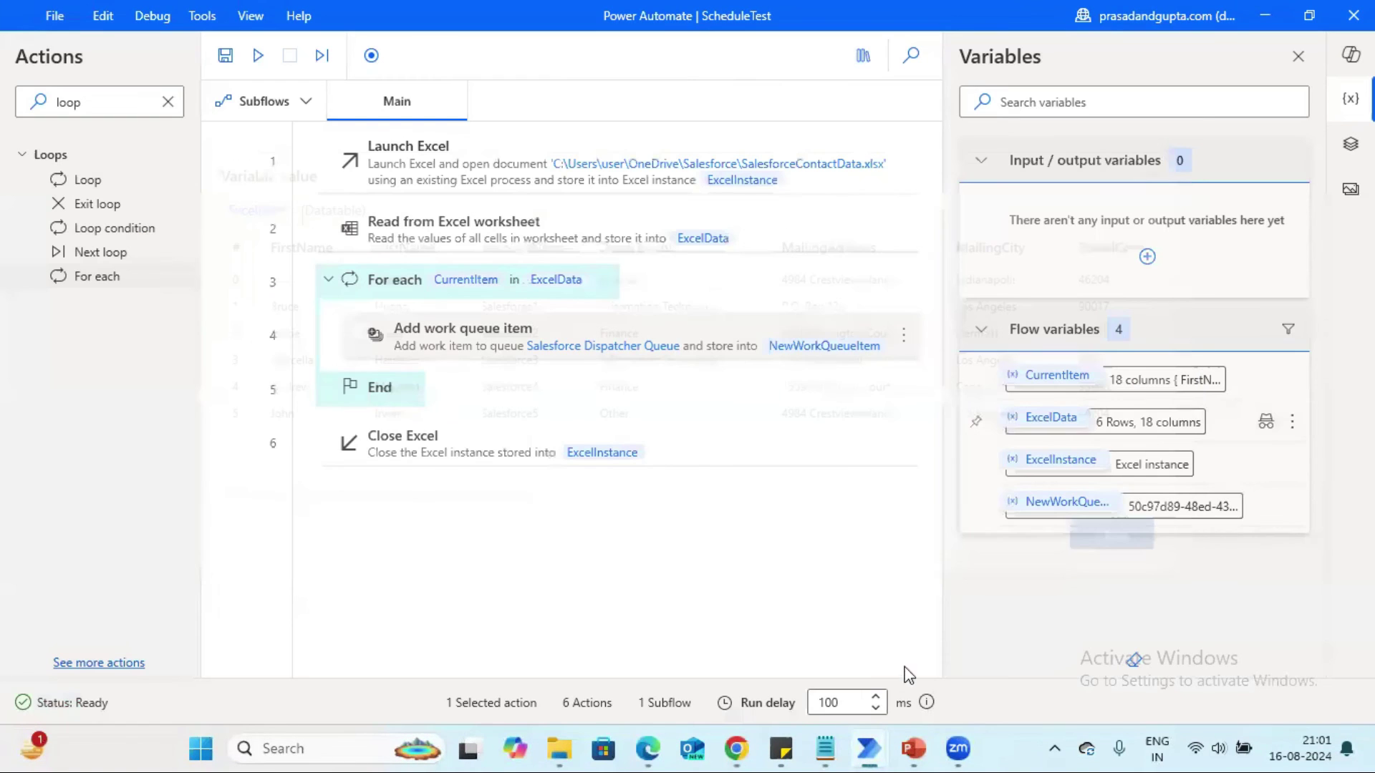
mouse_move(741, 748)
click(856, 680)
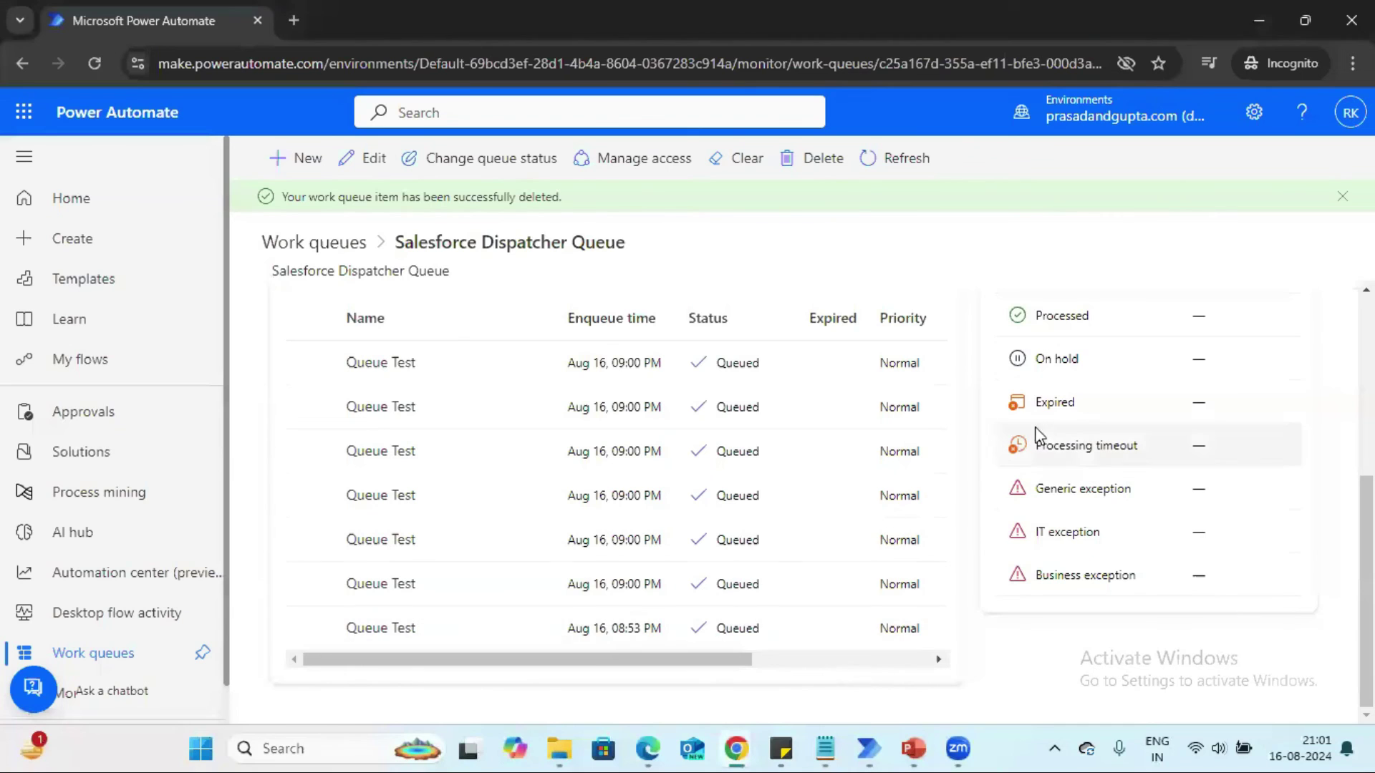
Step: Review the Input column of the Salesforce Dispatcher Queue items, and open the second Queue Test item's input details
drag(719, 665, 954, 666)
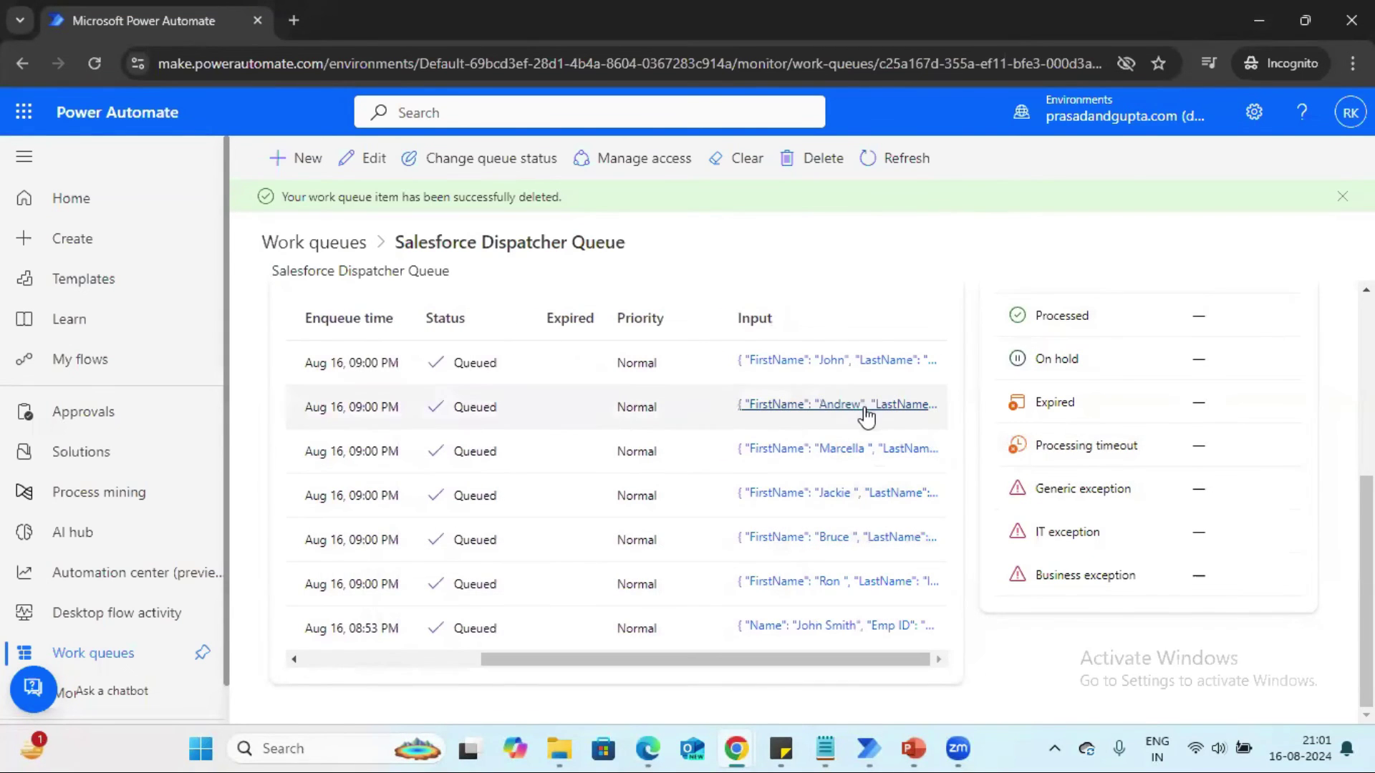
drag(745, 666, 363, 669)
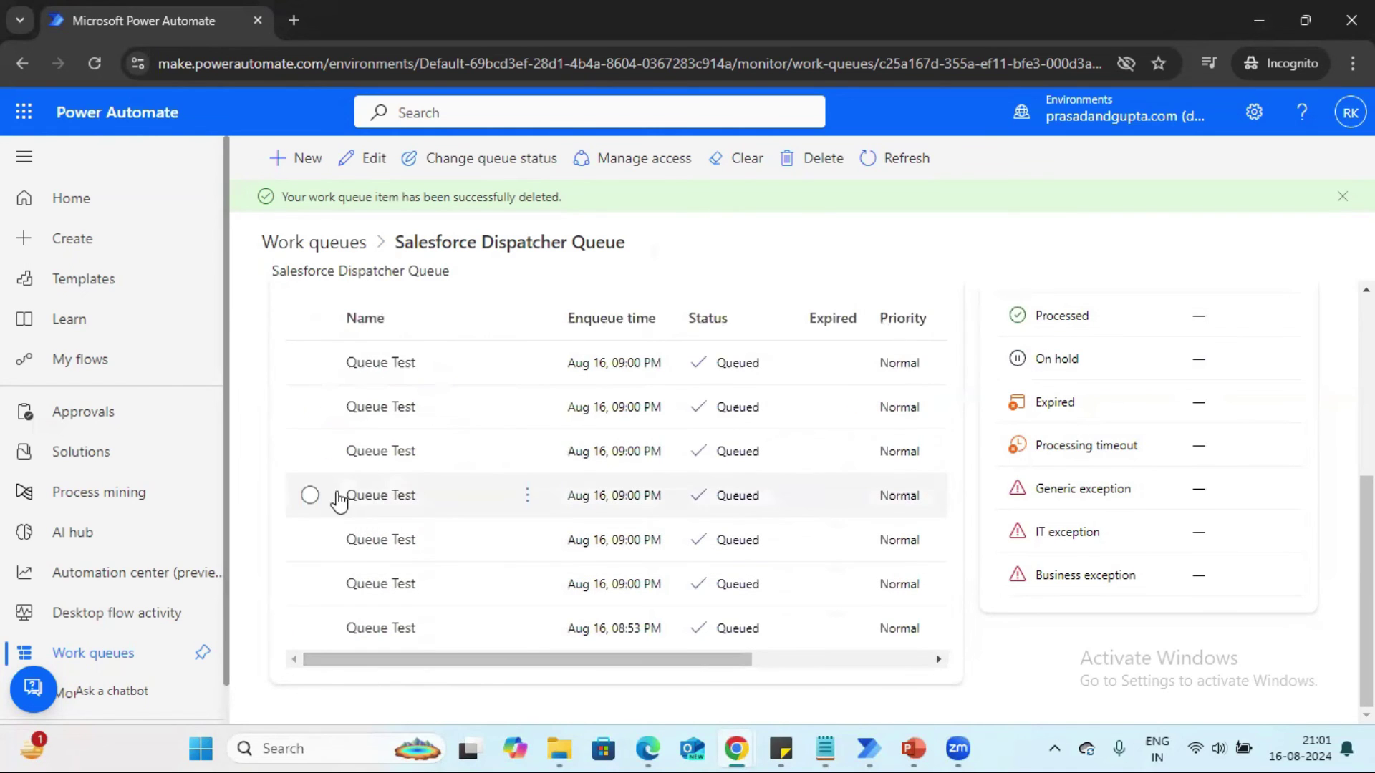
click(377, 415)
click(378, 410)
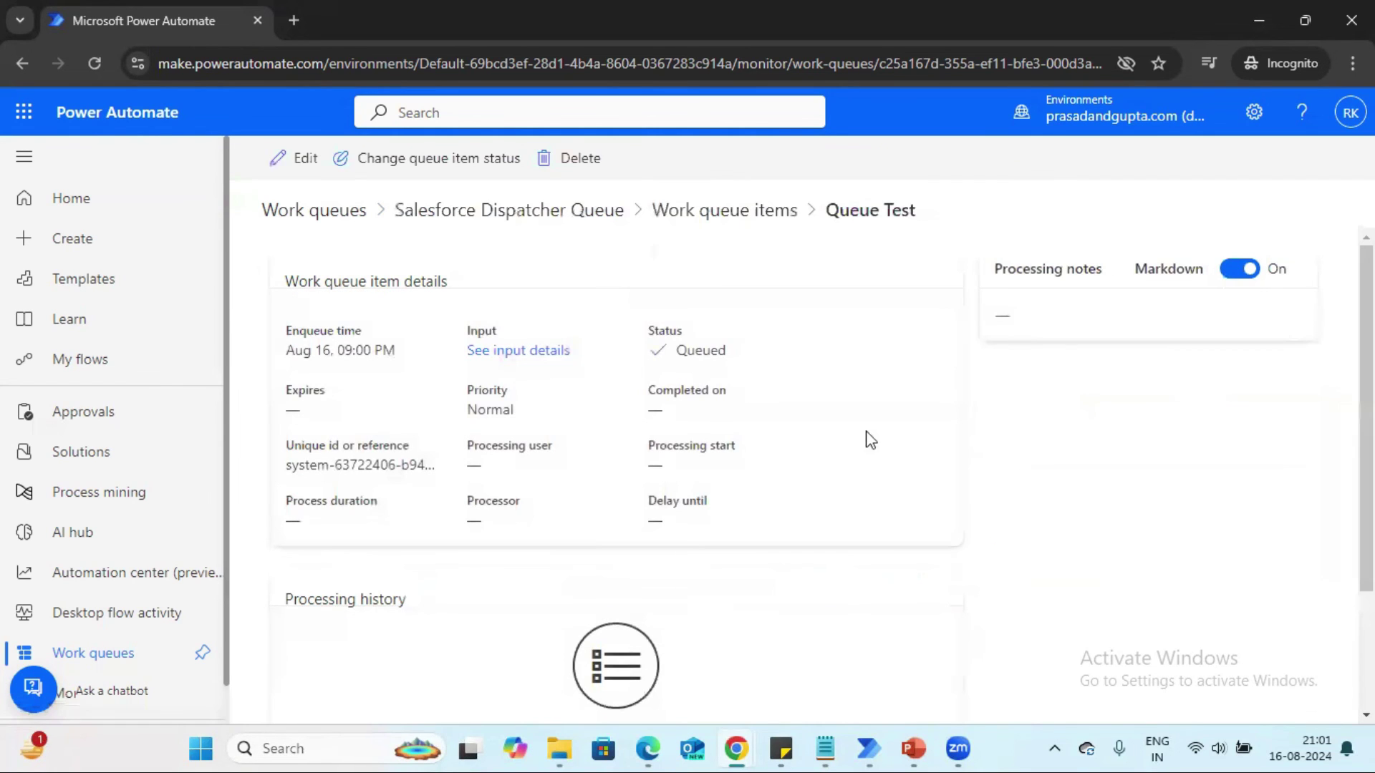
scroll(823, 481, down, 2)
scroll(822, 481, up, 2)
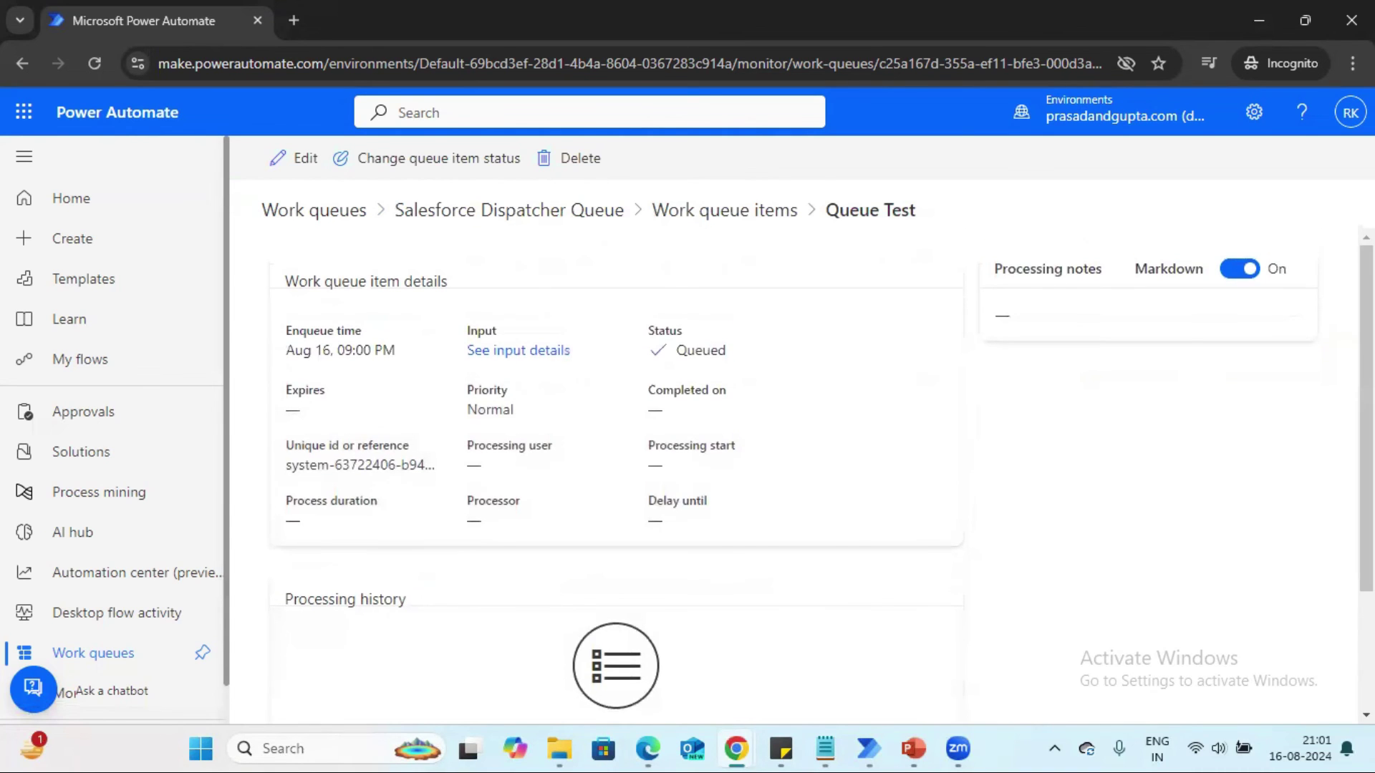
click(491, 353)
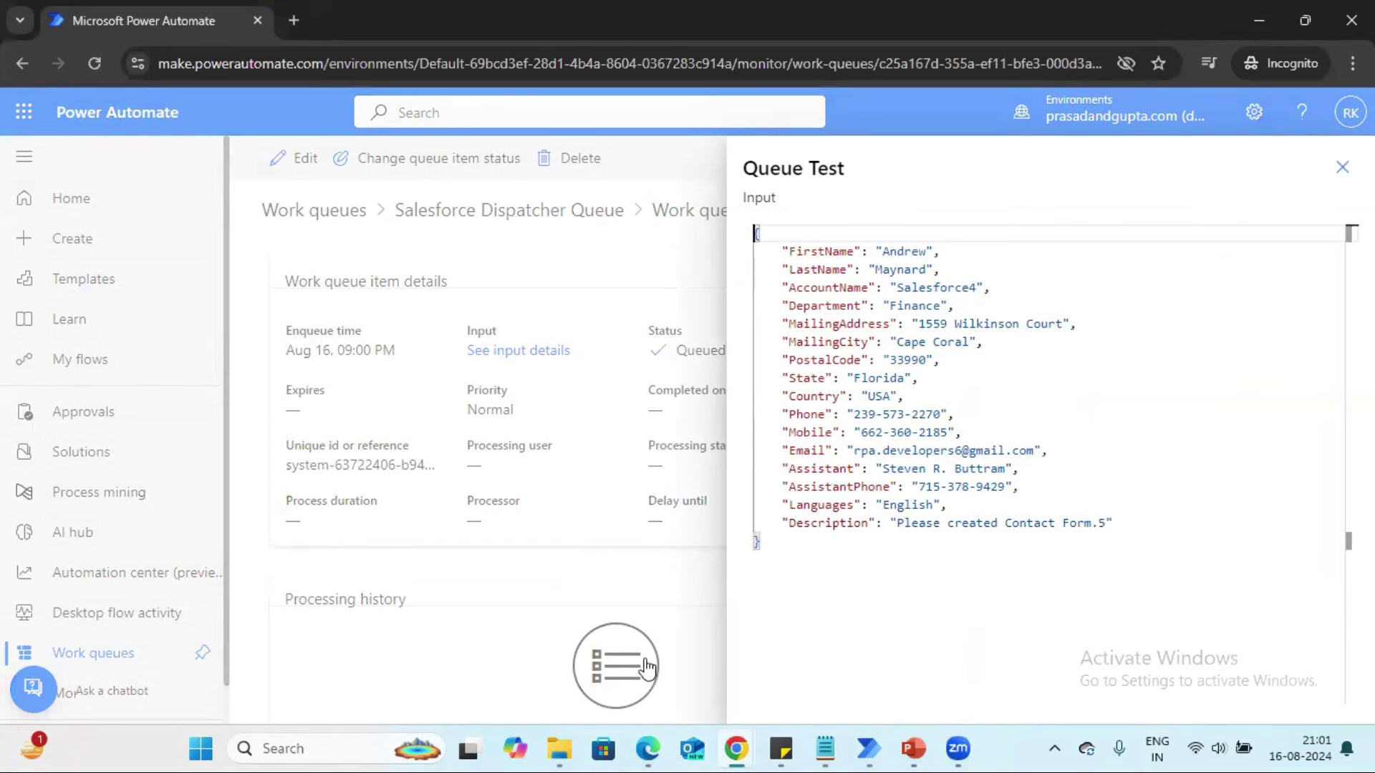
Step: Switch to the ScheduleTest flow in Power Automate desktop and search the actions for "que"
click(868, 749)
click(964, 663)
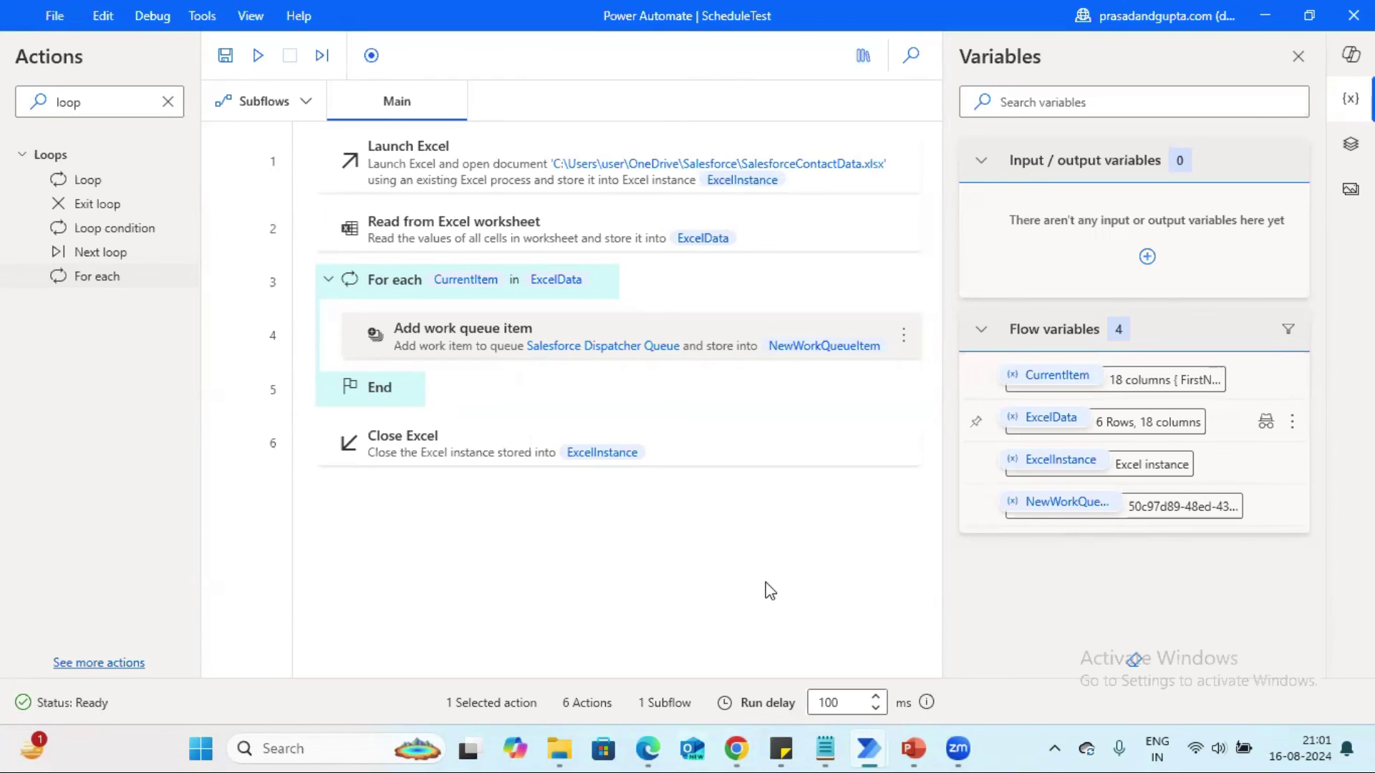
click(167, 101)
text(que)
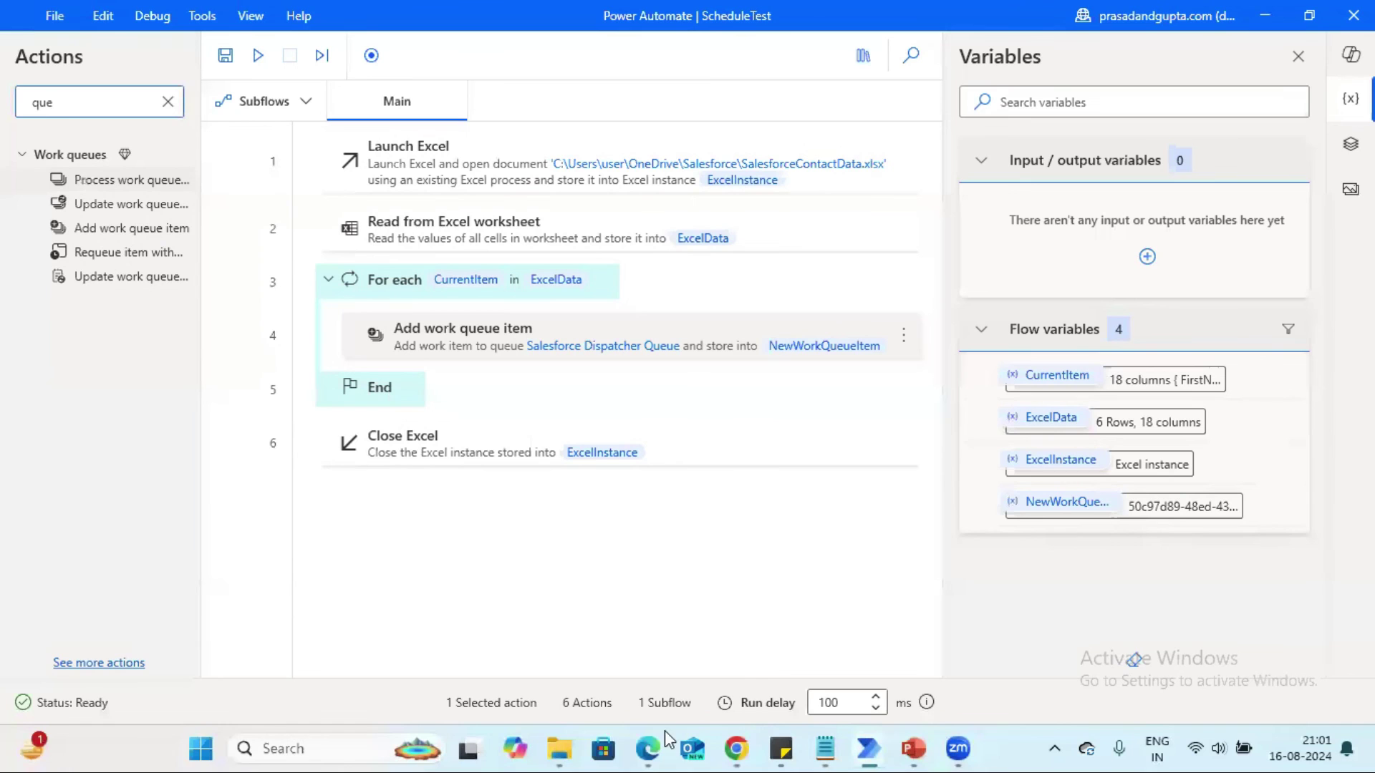
Step: Return to the Queue Test item in the browser and close its input details
mouse_move(736, 748)
click(815, 697)
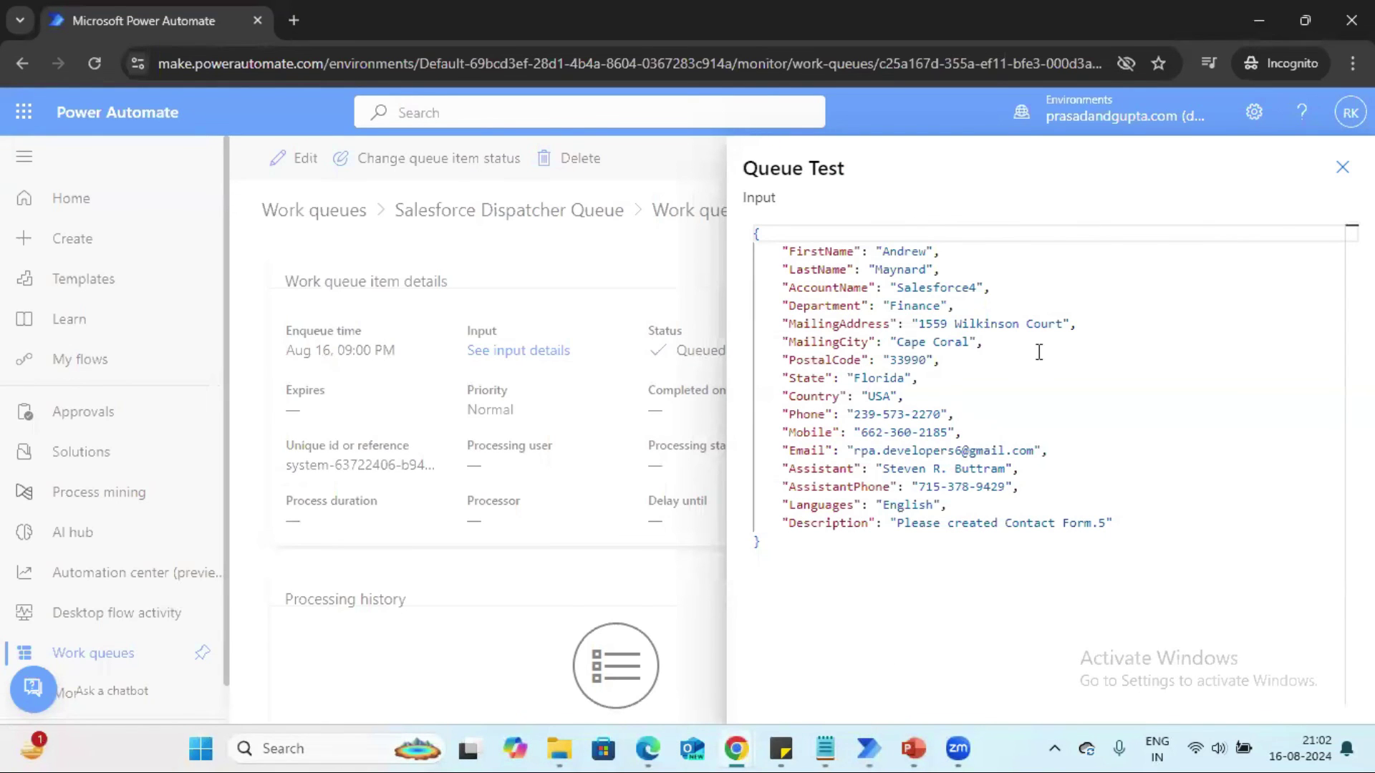
click(592, 262)
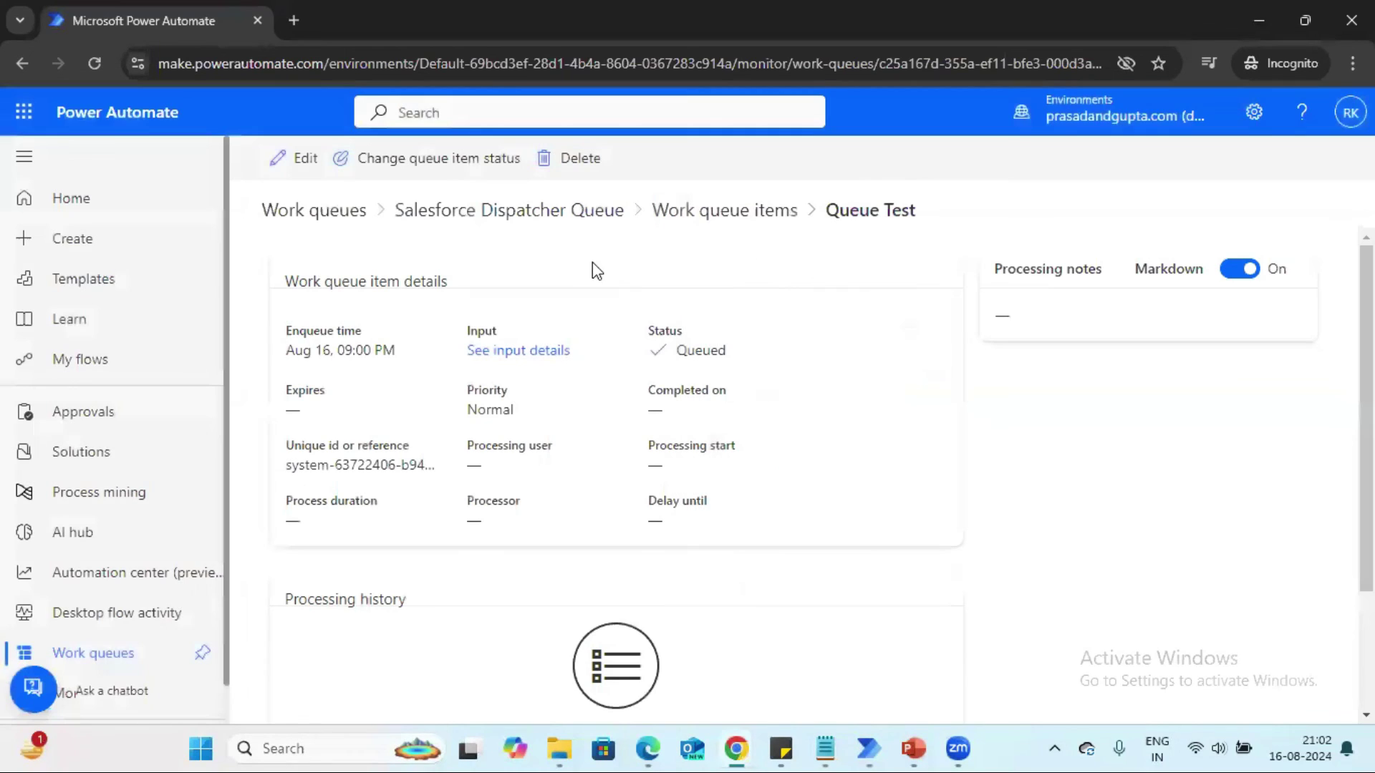